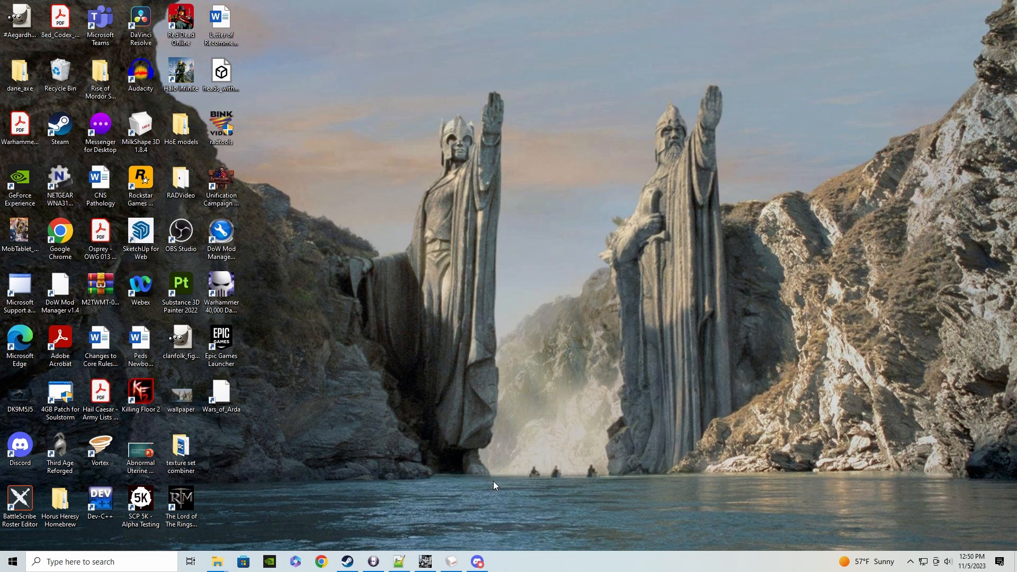
Switch to MilkShape 3D, save the haven_guard2_lod0 model and close the program
left_click(451, 561)
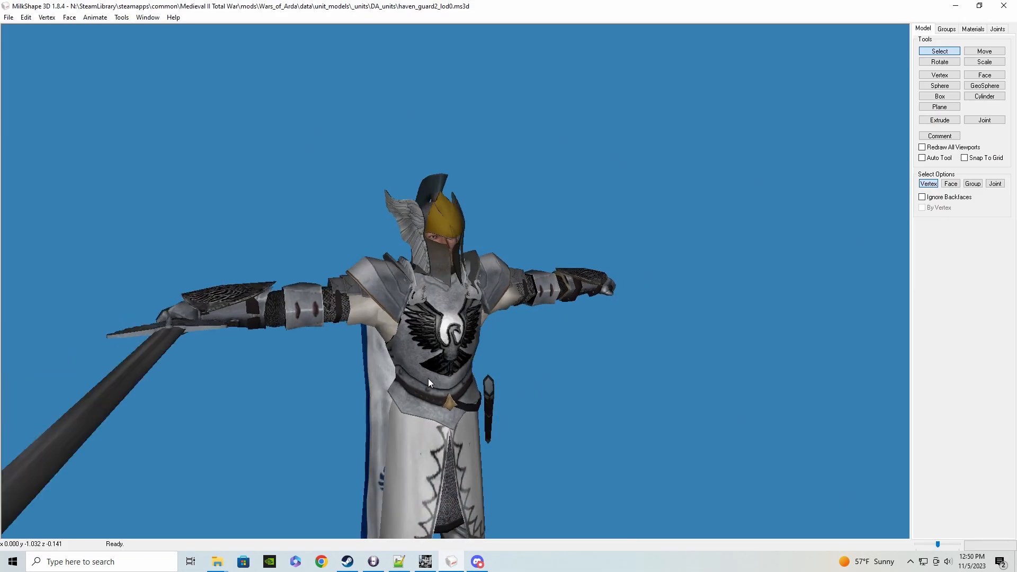
left_click_drag(428, 378, 450, 384)
scroll(451, 385, "down", 3)
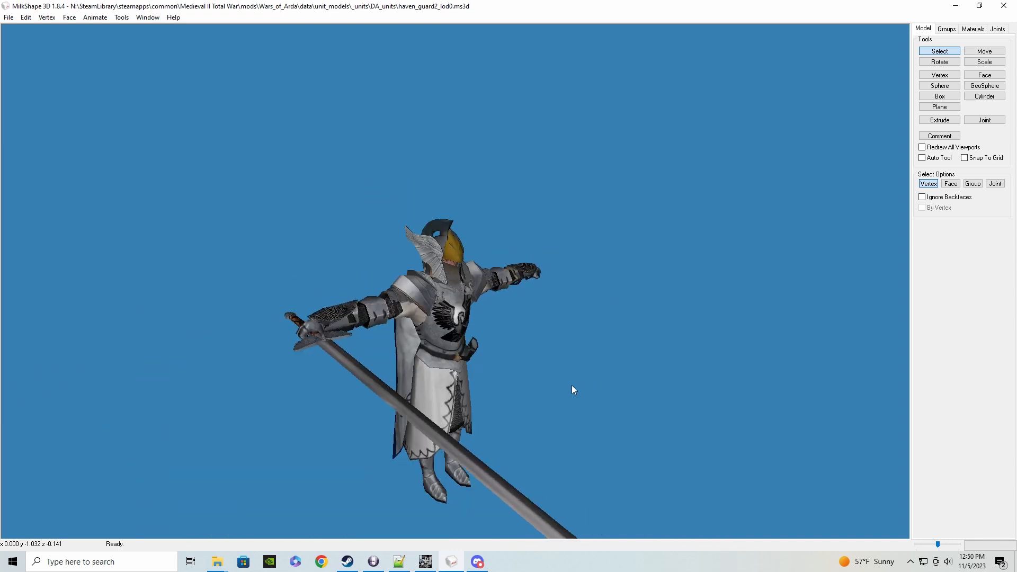
mouse_move(571, 386)
left_mouse_down()
mouse_move(362, 389)
mouse_move(499, 402)
mouse_move(576, 374)
left_mouse_up()
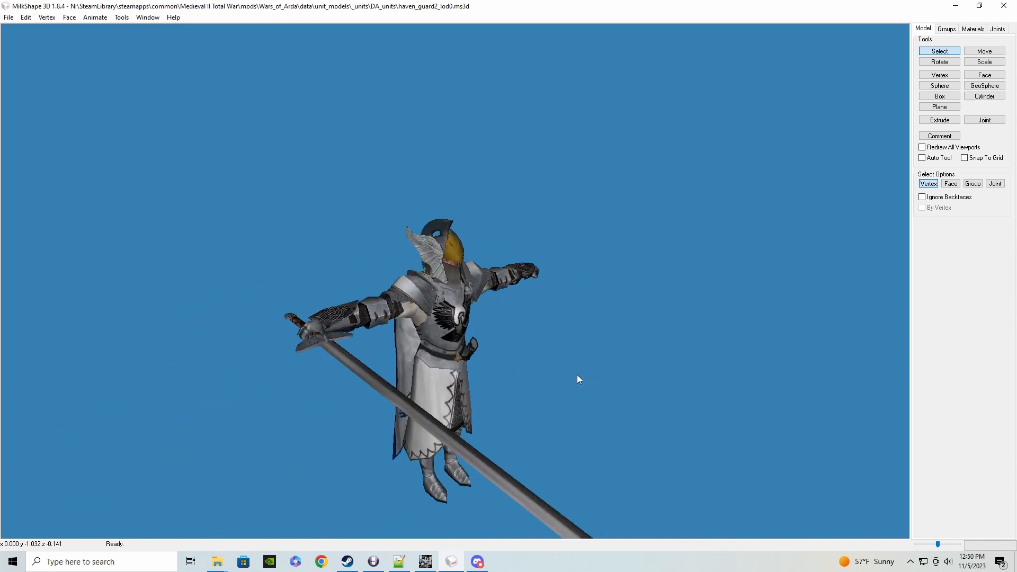
left_click_drag(488, 360, 430, 341)
left_click_drag(151, 167, 225, 180)
left_click(9, 19)
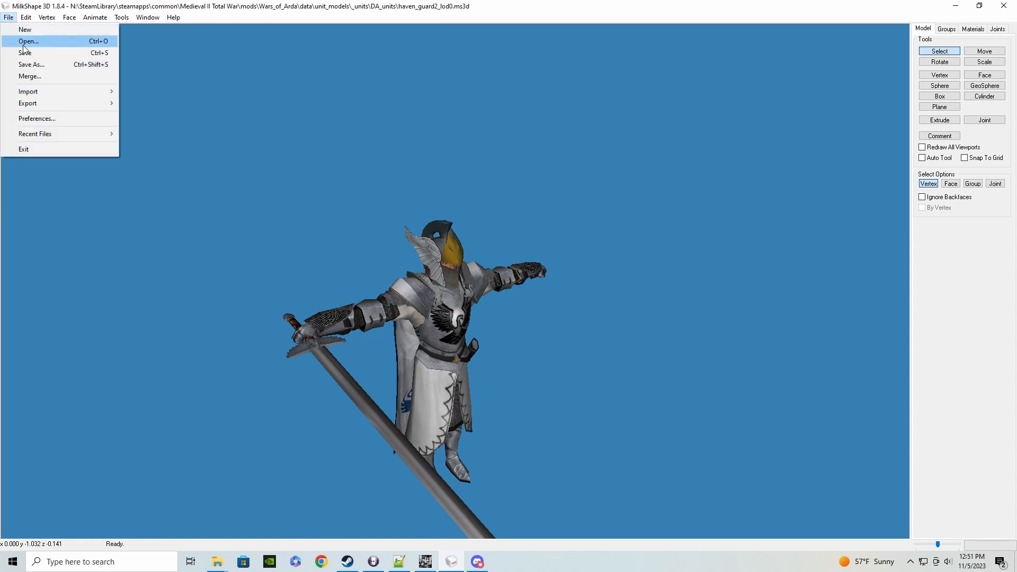
left_click(21, 50)
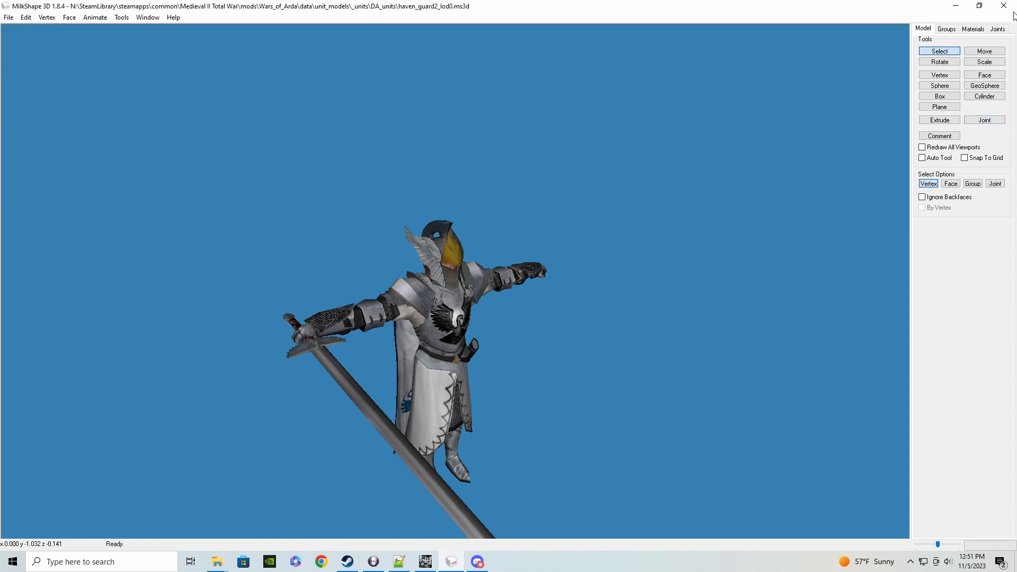
left_click(1004, 6)
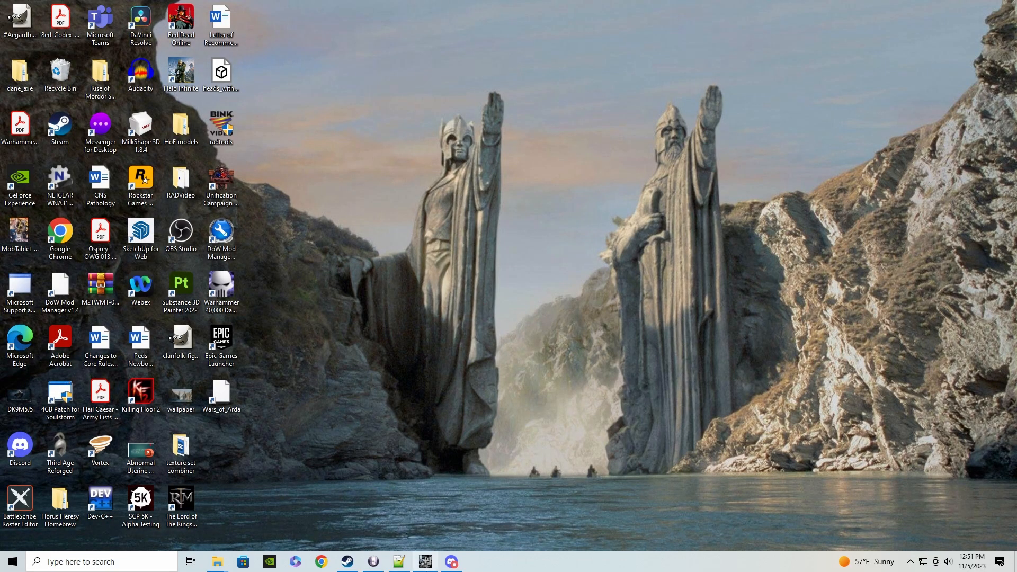
left_click(424, 561)
left_click(6, 20)
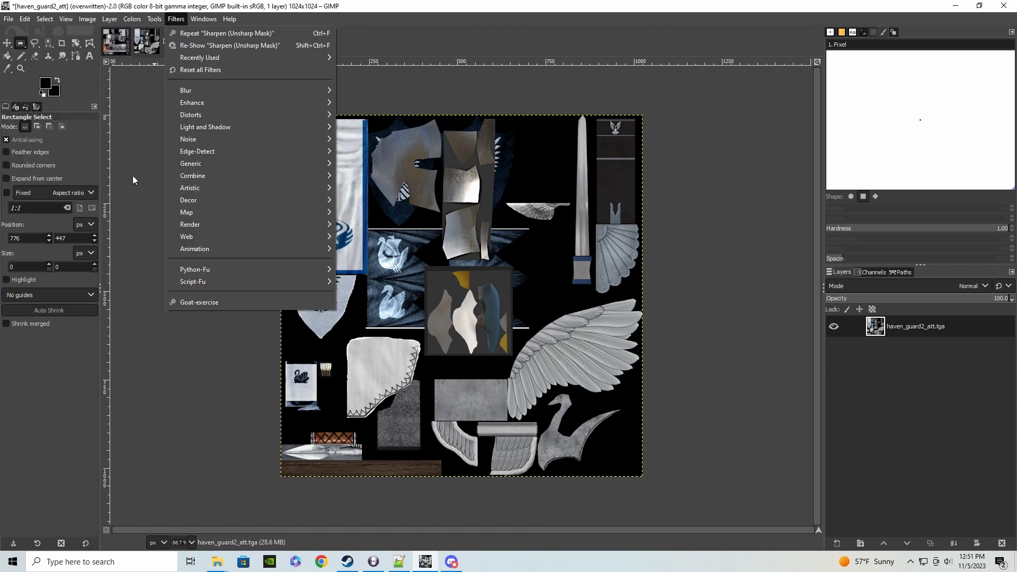
left_click(137, 182)
Switch to Notepad++, bring up export_descr_unit.txt and close the descr_character.txt file
left_click(401, 562)
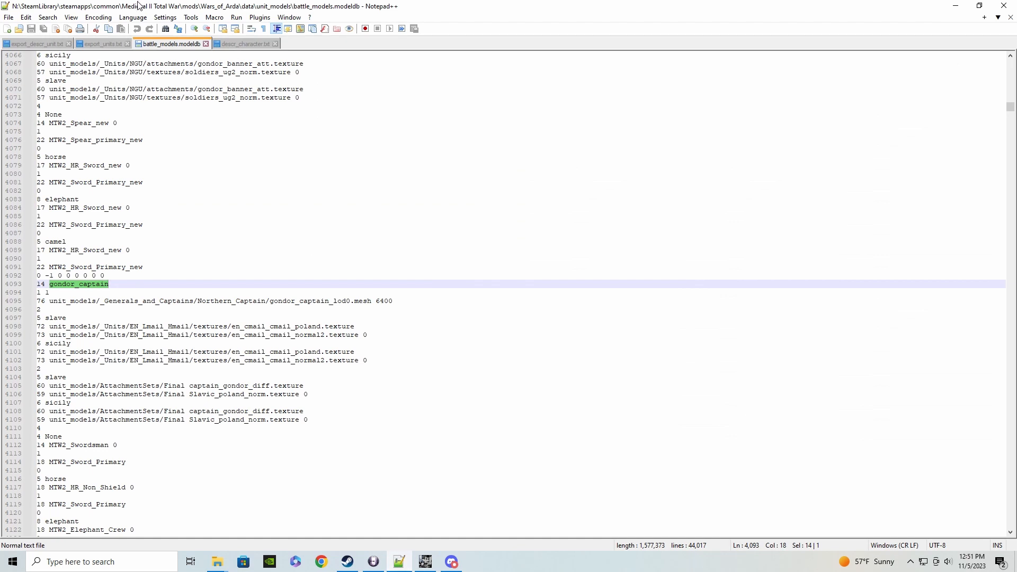
left_click(43, 46)
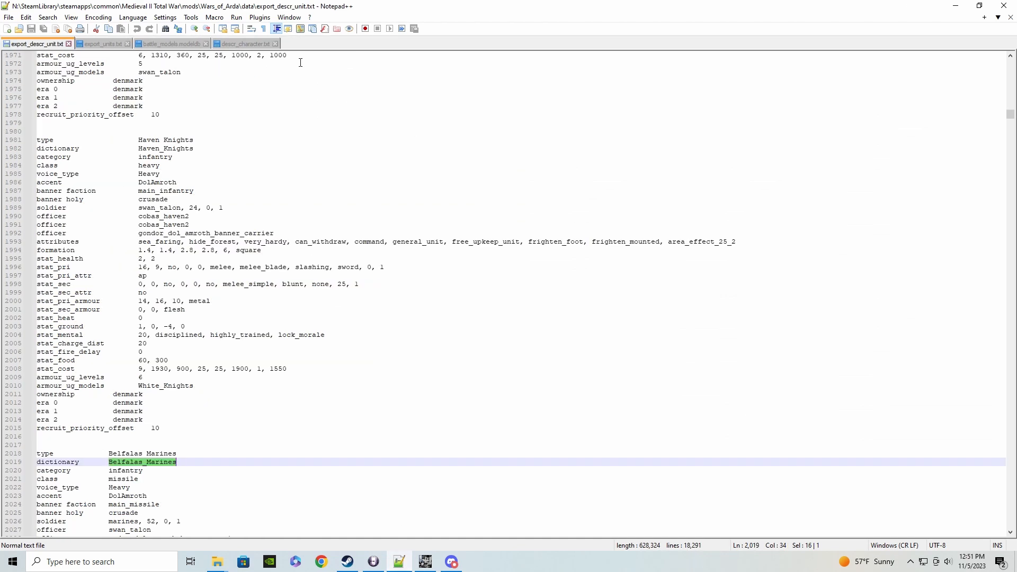
left_click(275, 44)
scroll(317, 276, "up", 20)
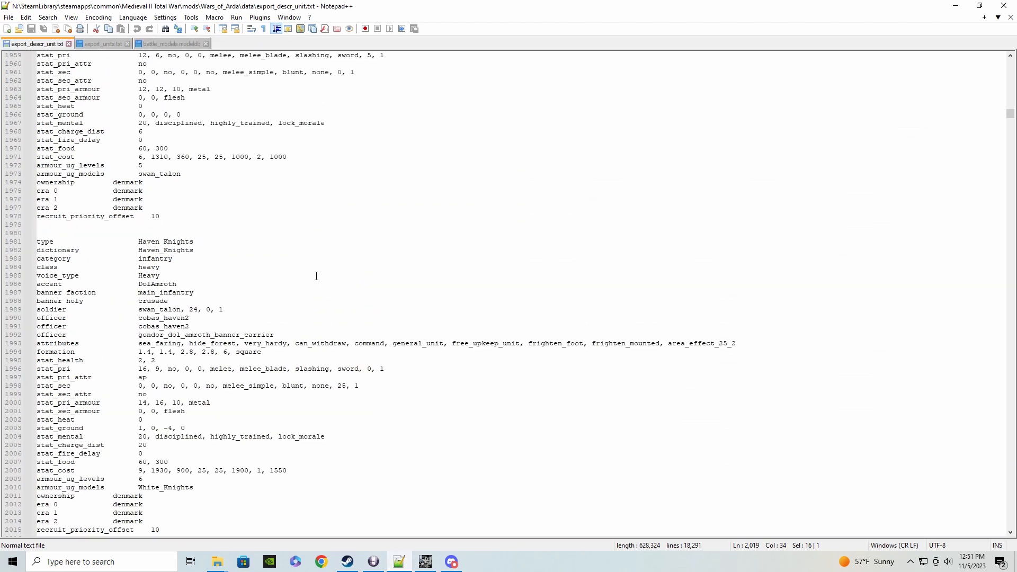
Bring up the beginning of export_units.txt and highlight the display name Falathrim Sea Patrol in the Falathrim_Skirmishers entry
left_click(117, 44)
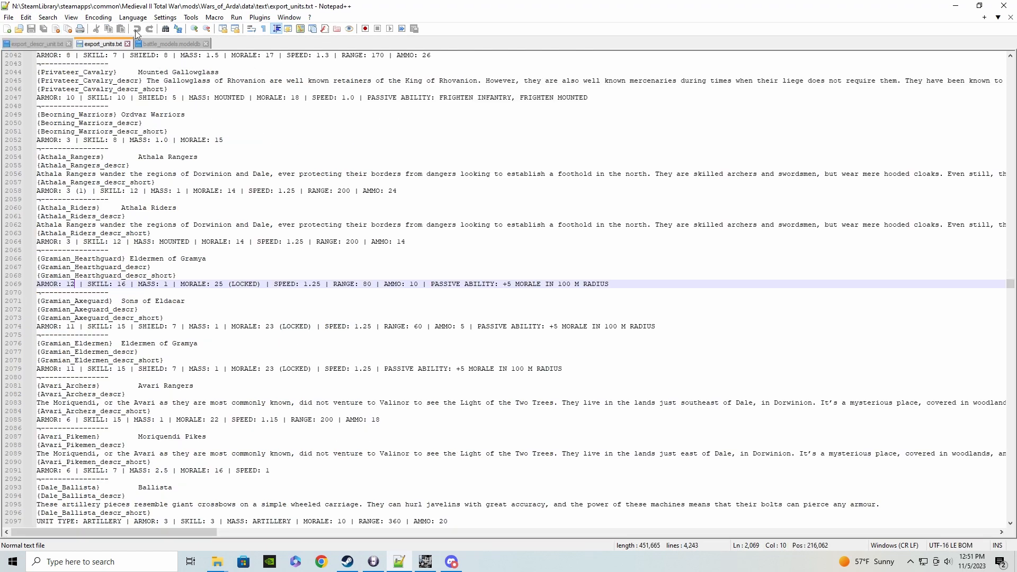
left_click_drag(1013, 292, 1010, 66)
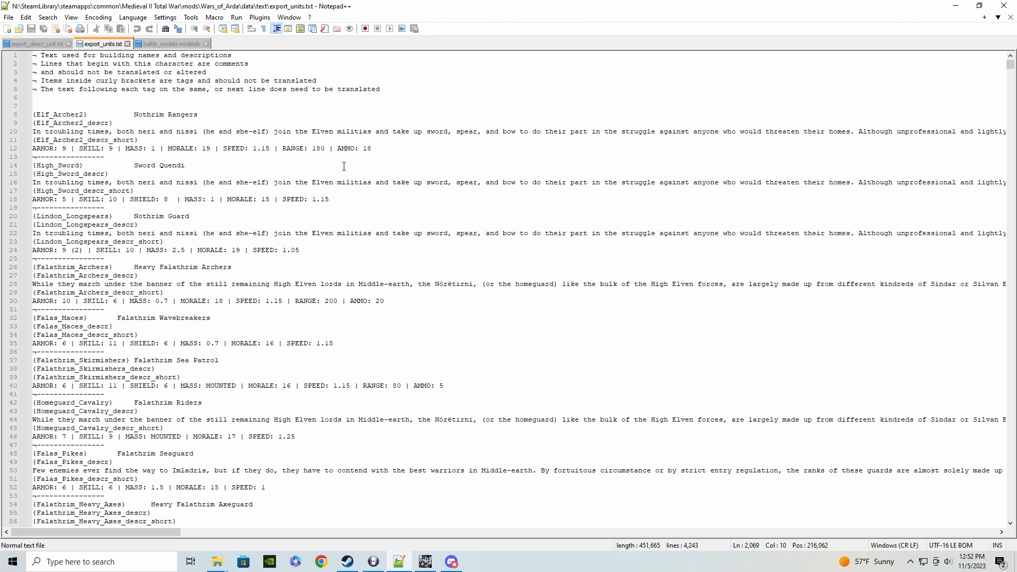
left_click_drag(221, 360, 135, 360)
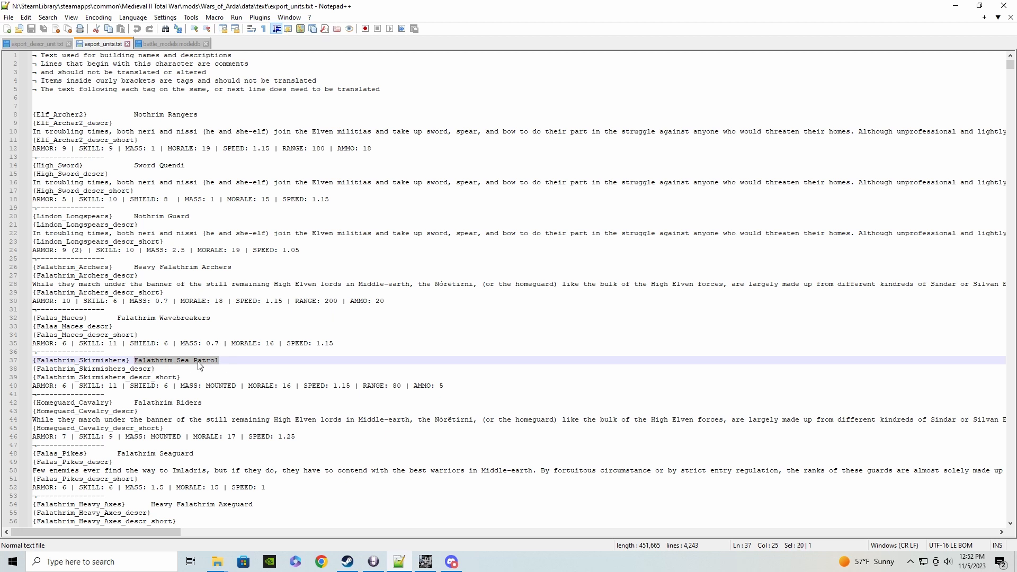
left_click(226, 361)
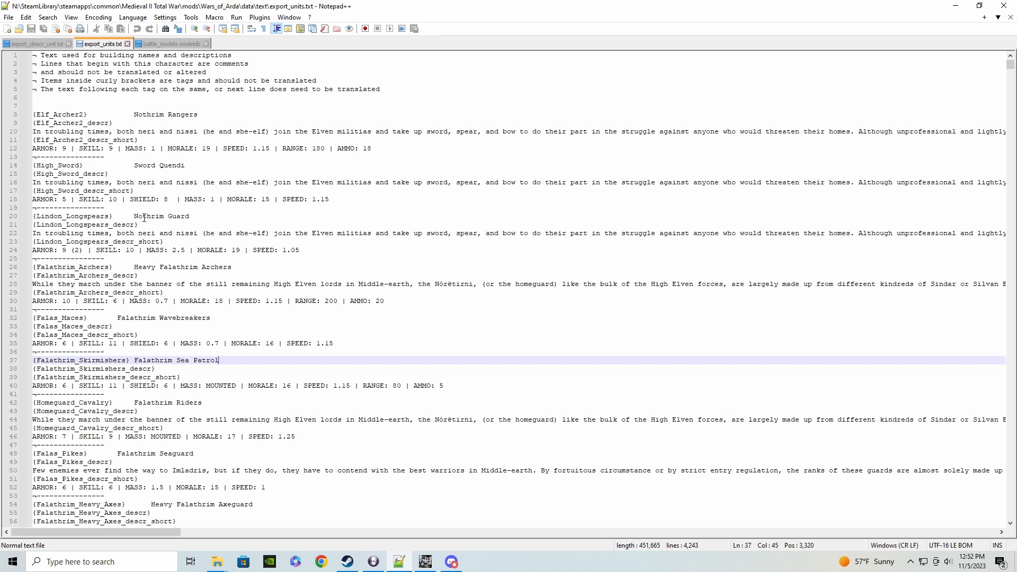
Switch to File Explorer and go to the data folder of the Wars_of_Arda mod under Medieval II Total War's mods
left_click(206, 554)
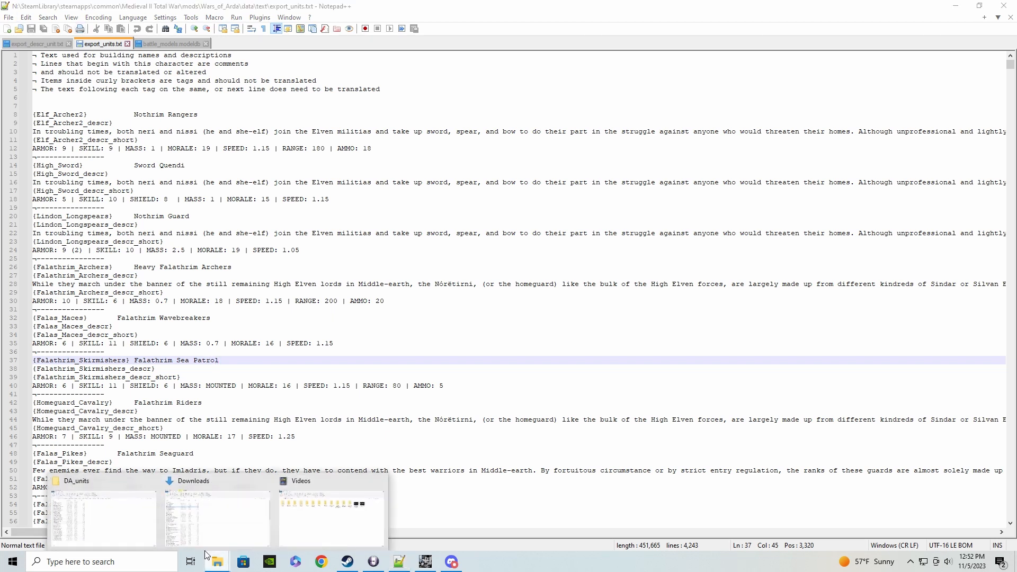
left_click(121, 529)
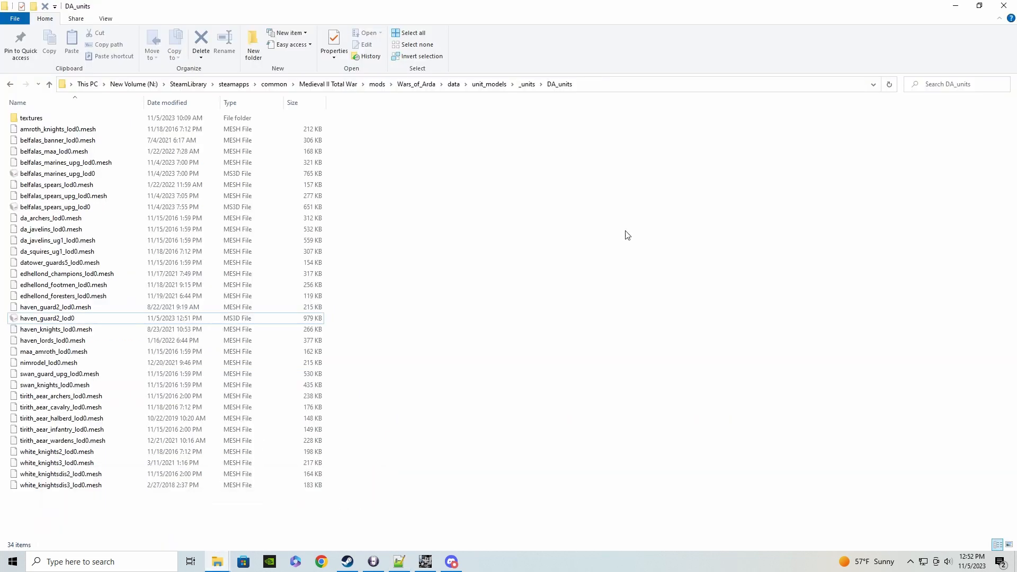
left_click(325, 84)
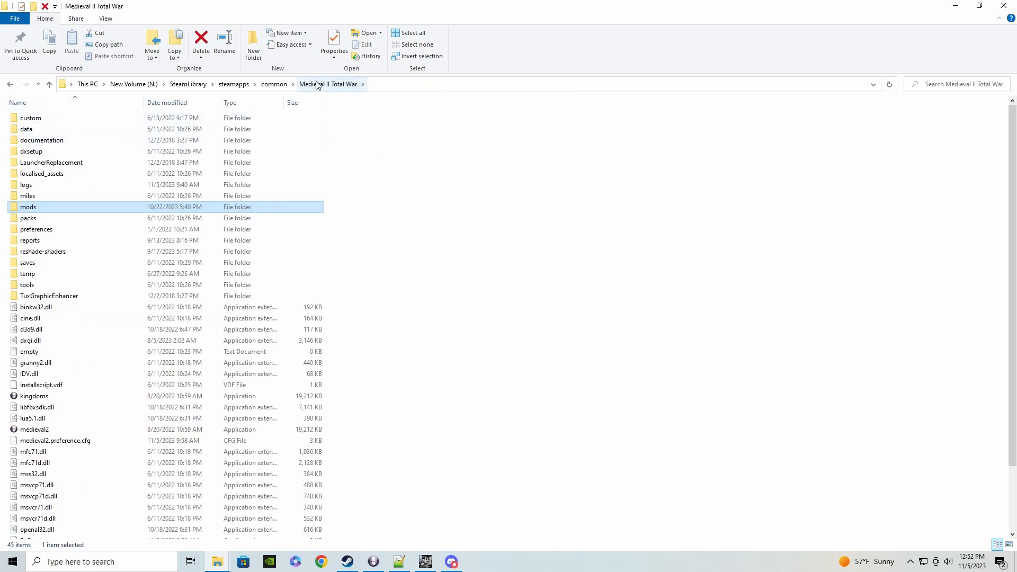
double_click(47, 209)
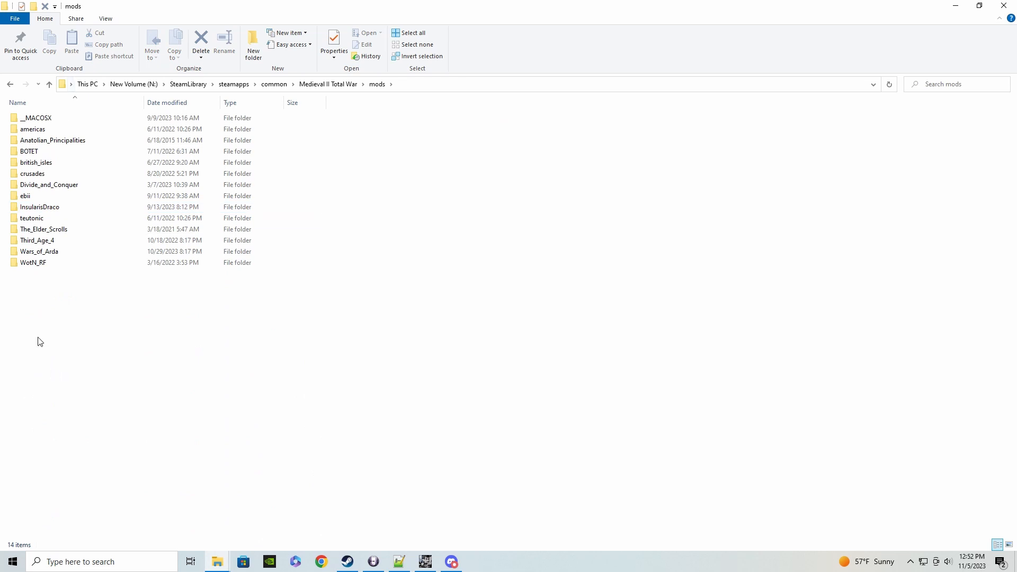
double_click(42, 252)
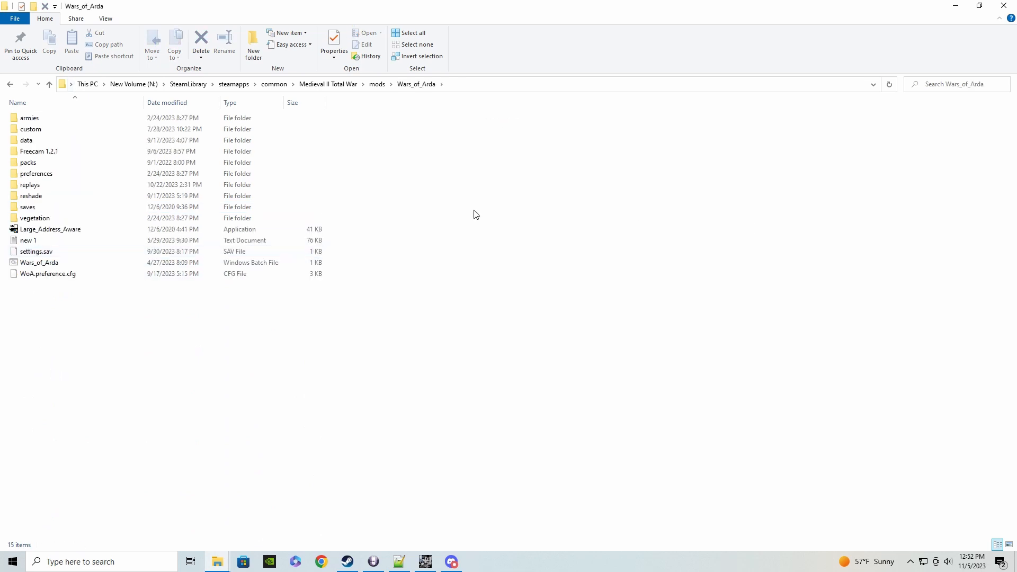
double_click(26, 141)
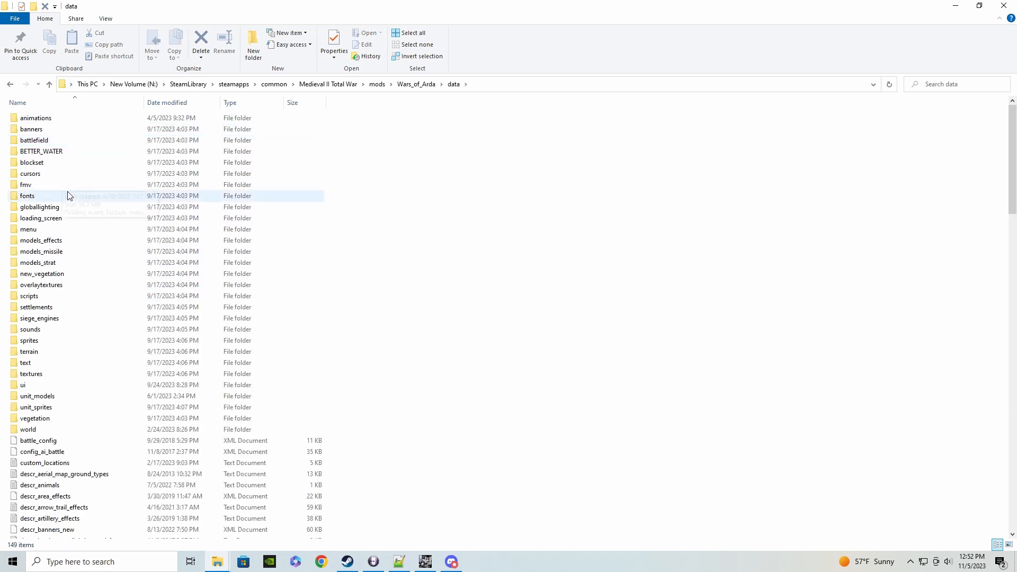
Enter the mod's text folder and open the export_units text document for editing in Notepad++
scroll(64, 400, "down", 20)
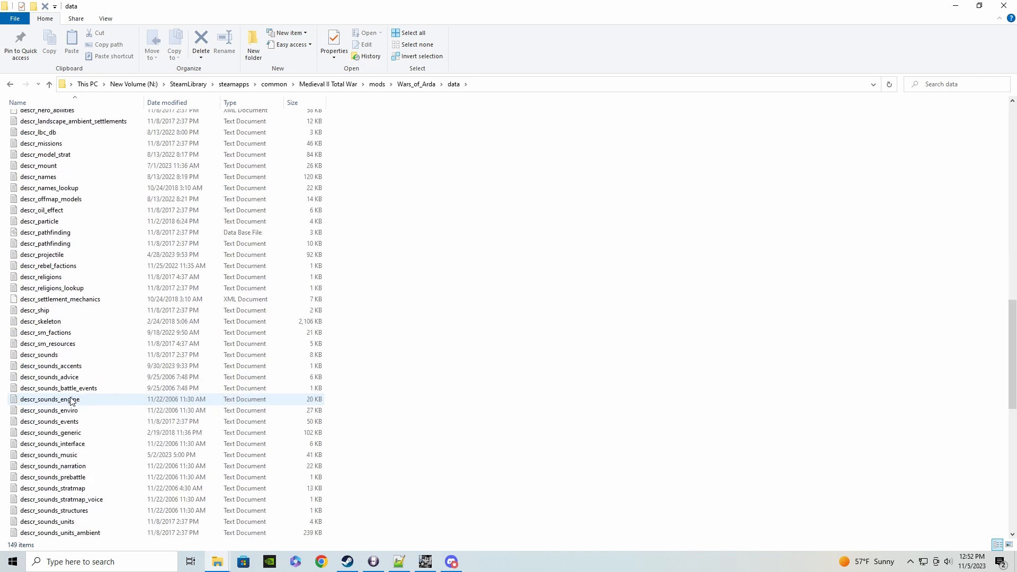
scroll(69, 401, "up", 20)
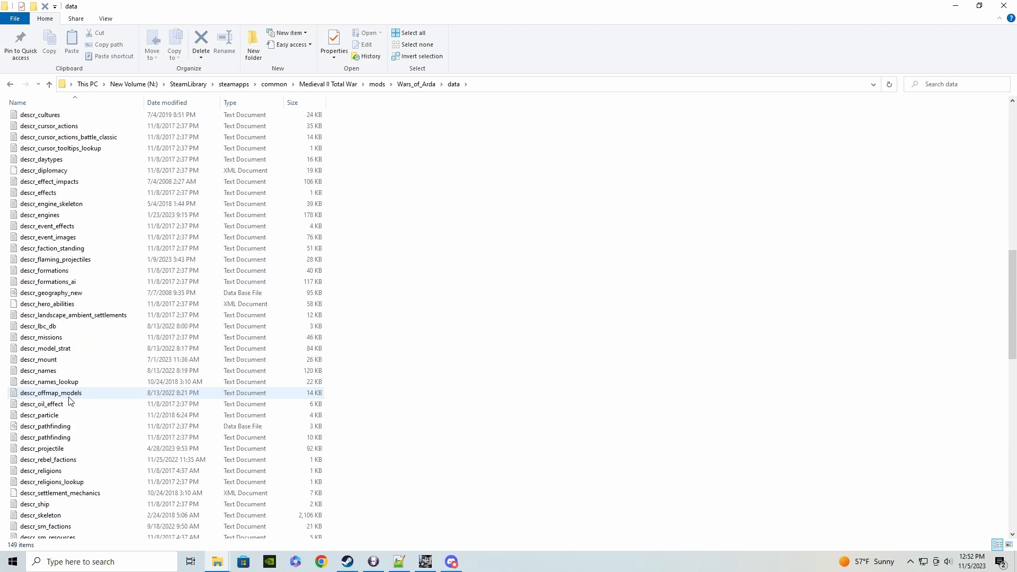
double_click(37, 326)
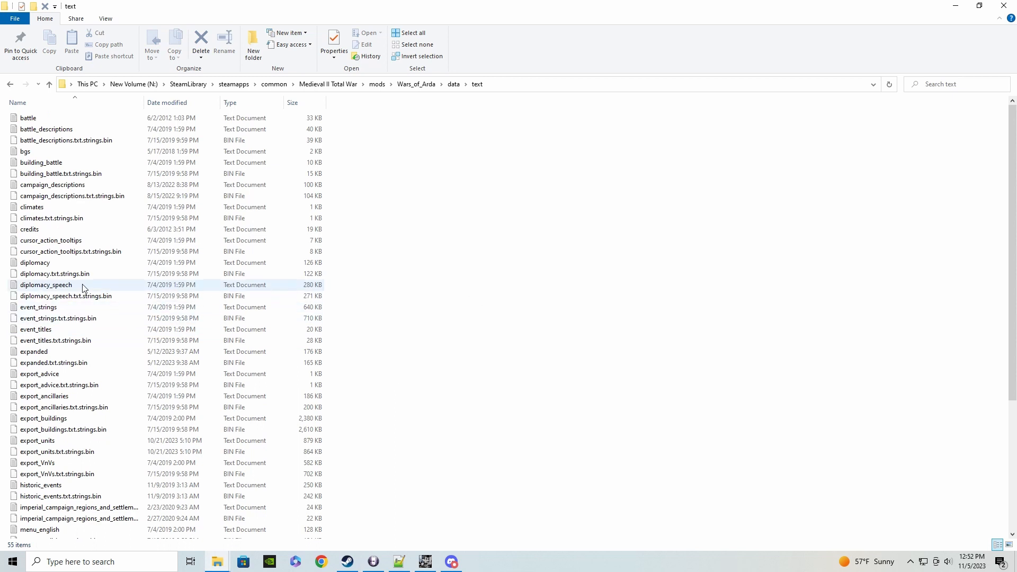
right_click(23, 443)
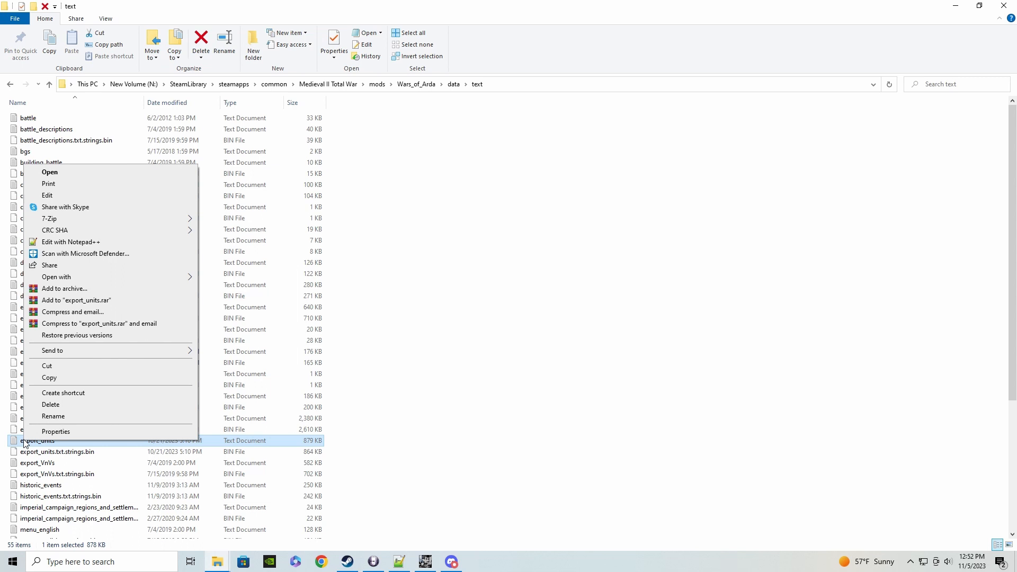
left_click(62, 245)
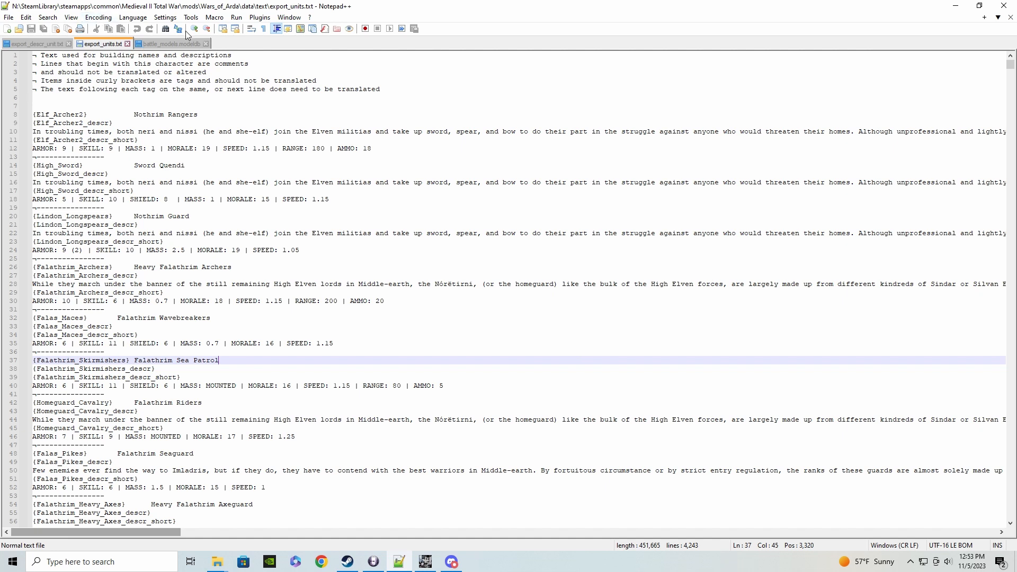
Return to the text folder in File Explorer and open export_units in Notepad++ once more
left_click(217, 561)
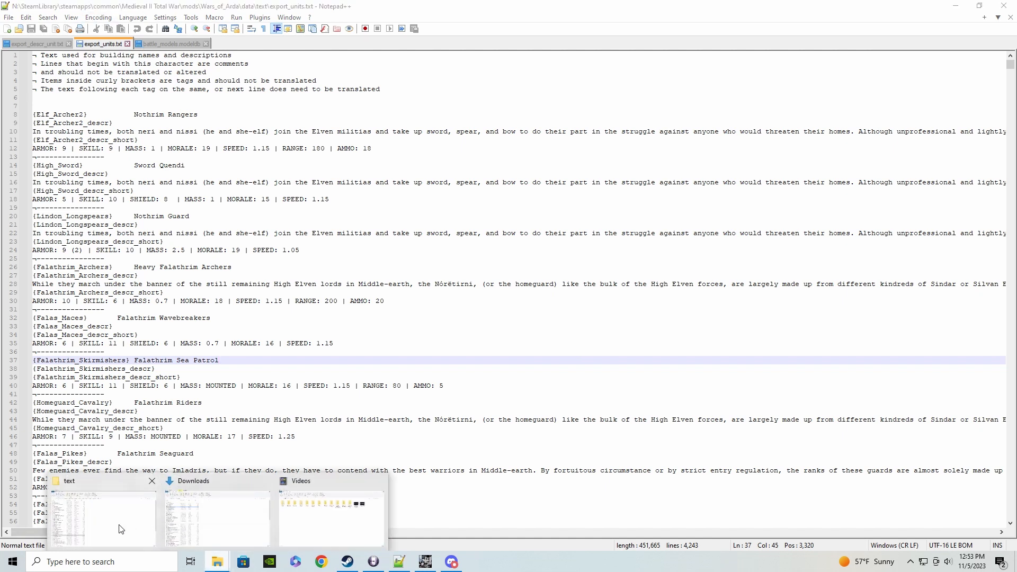
left_click(119, 526)
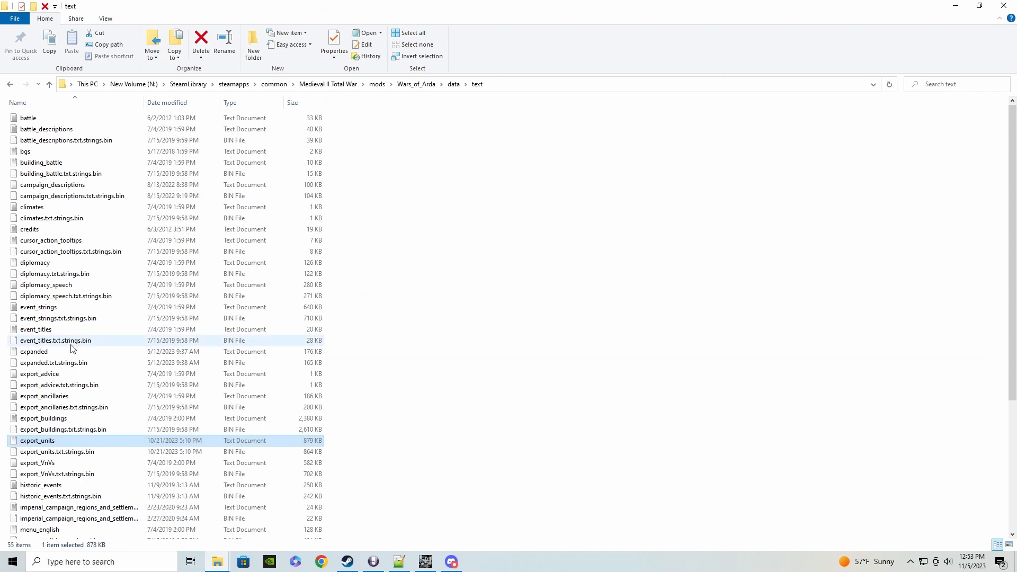
right_click(46, 447)
left_click(68, 252)
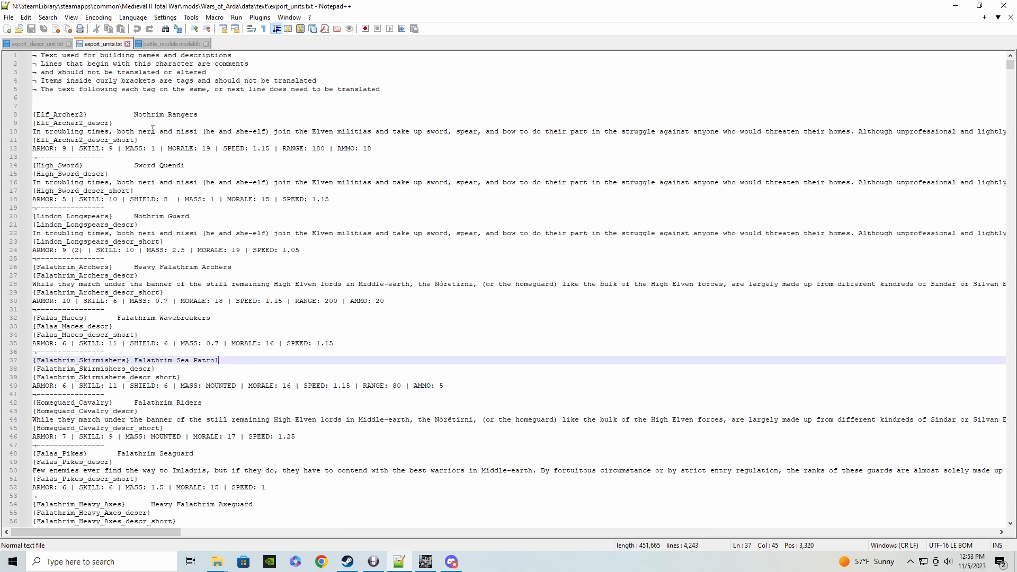
Search export_units.txt for "Falathrim Sea Patrol" and highlight the stats line of its entry
key("ctrl+f")
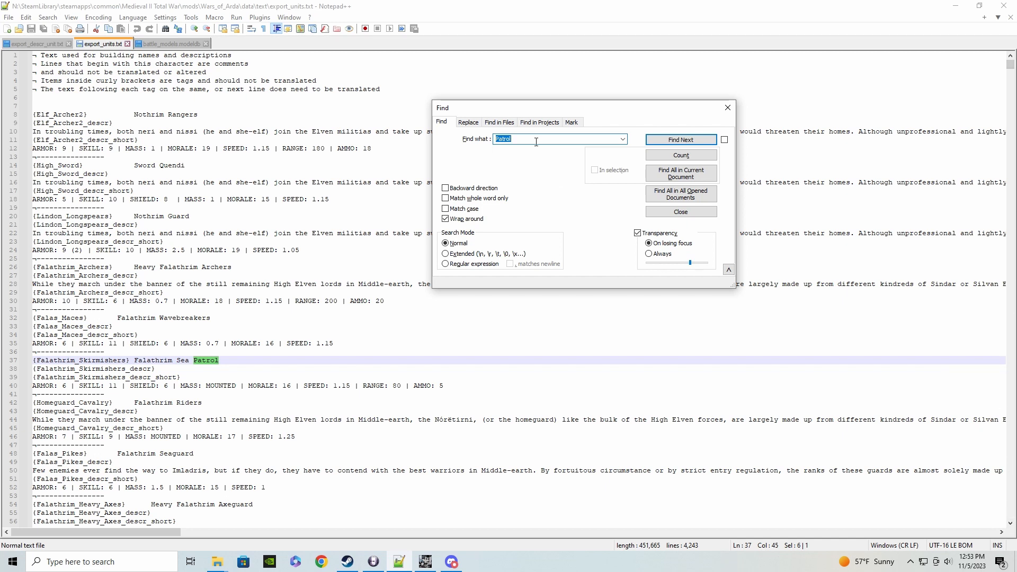
type("Falathrim Sea Patrol")
key("Return")
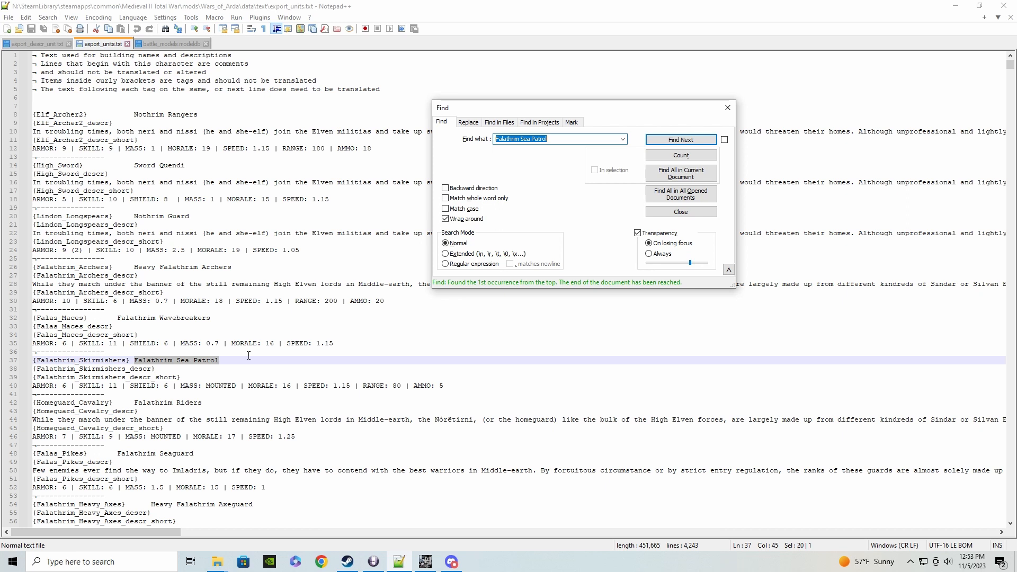
left_click_drag(447, 386, 30, 387)
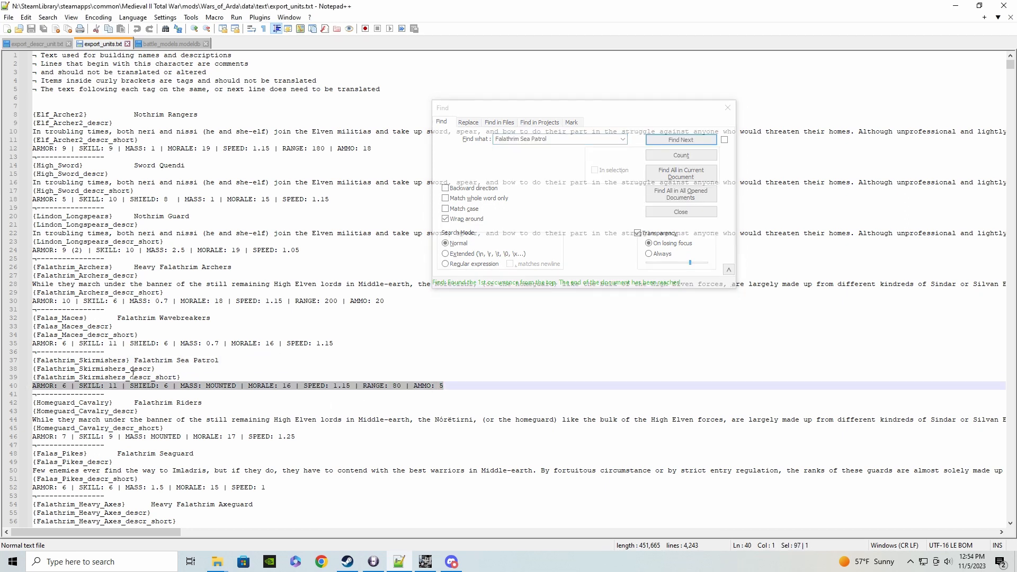
Copy the internal unit name Falathrim_Skirmishers from its entry and paste it as the search term
left_click(237, 359)
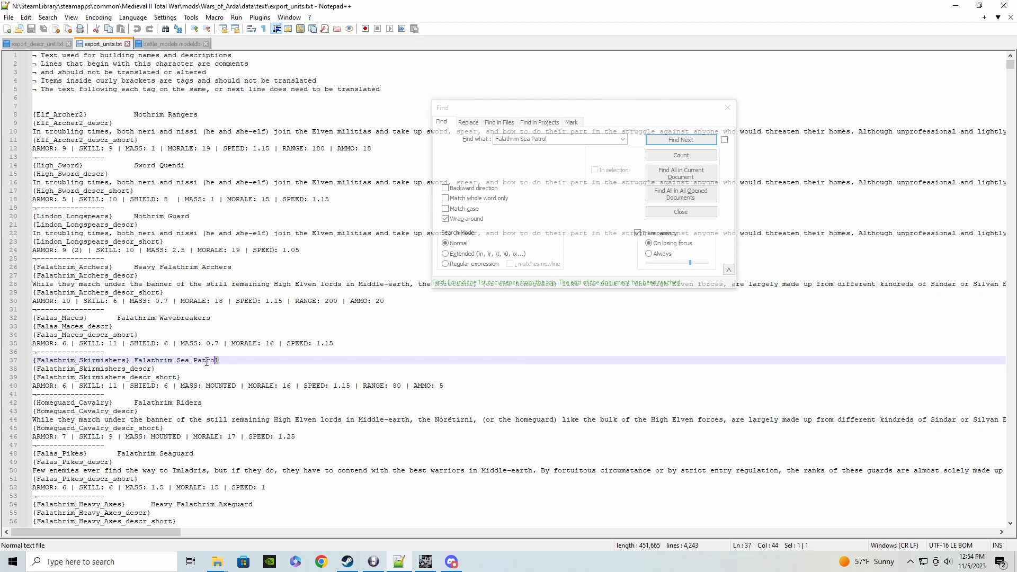
left_click(127, 360)
left_click_drag(127, 361, 39, 360)
key("ctrl+c")
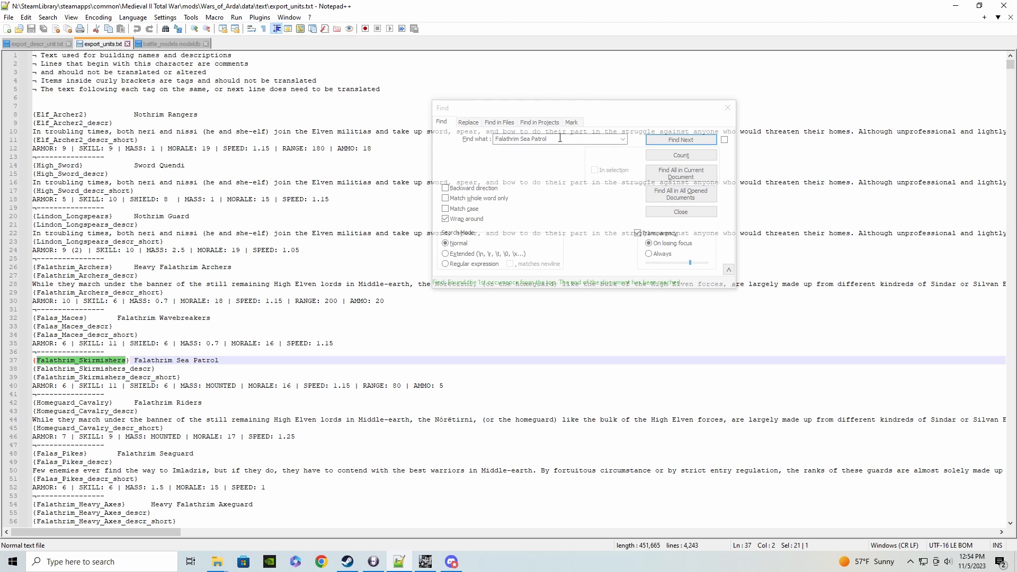
left_click_drag(551, 139, 437, 111)
key("ctrl+v")
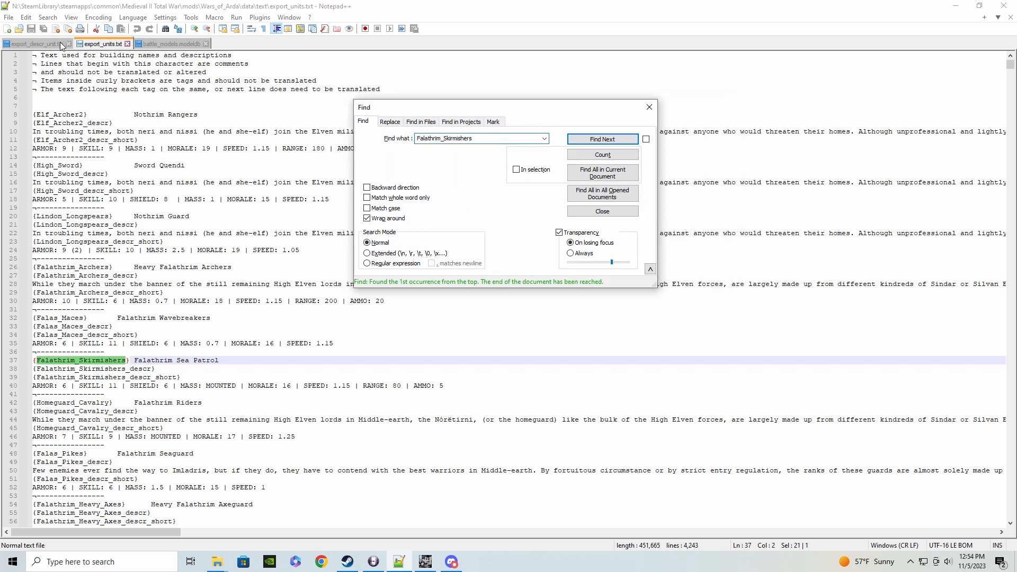
Switch to File Explorer, go up to the mod's data folder and open export_descr_unit for editing in Notepad++
left_click(217, 562)
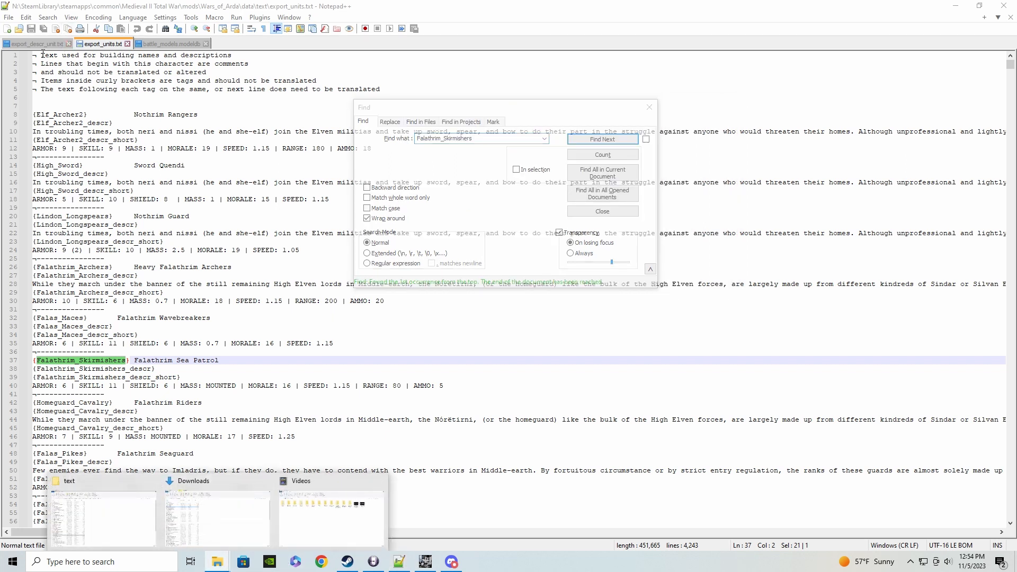
left_click(103, 511)
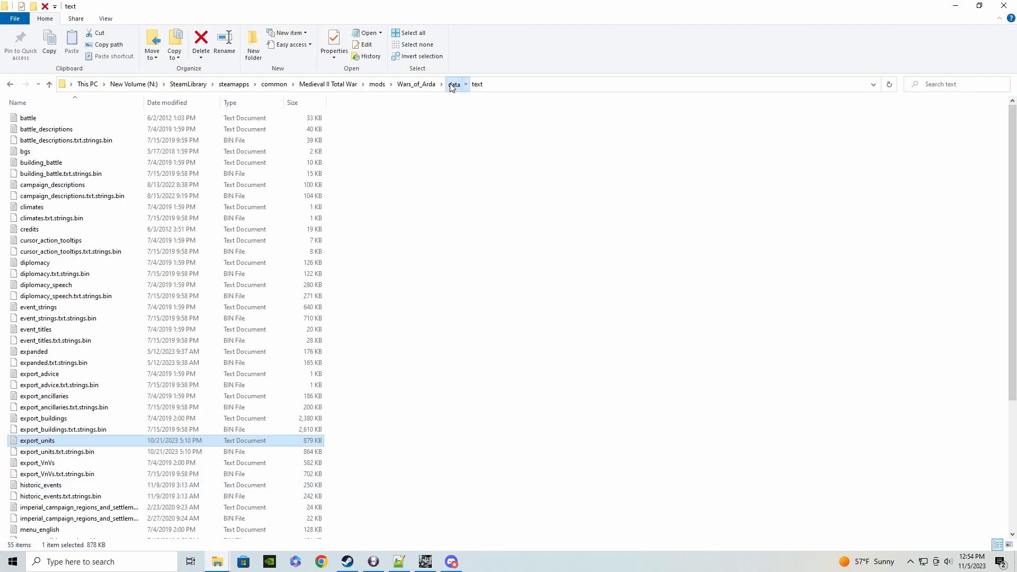
left_click(453, 84)
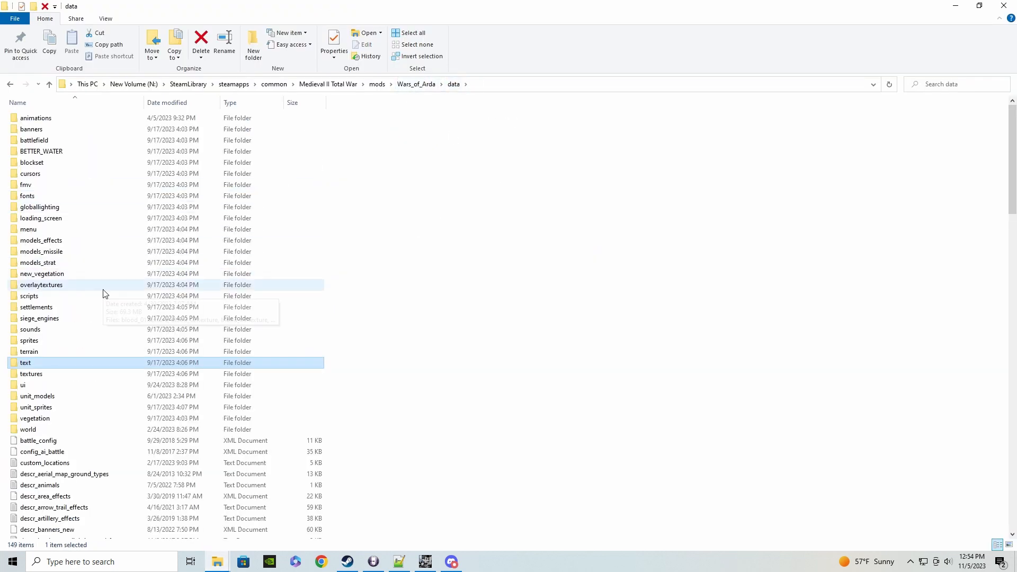
scroll(143, 312, "down", 15)
scroll(143, 312, "down", 13)
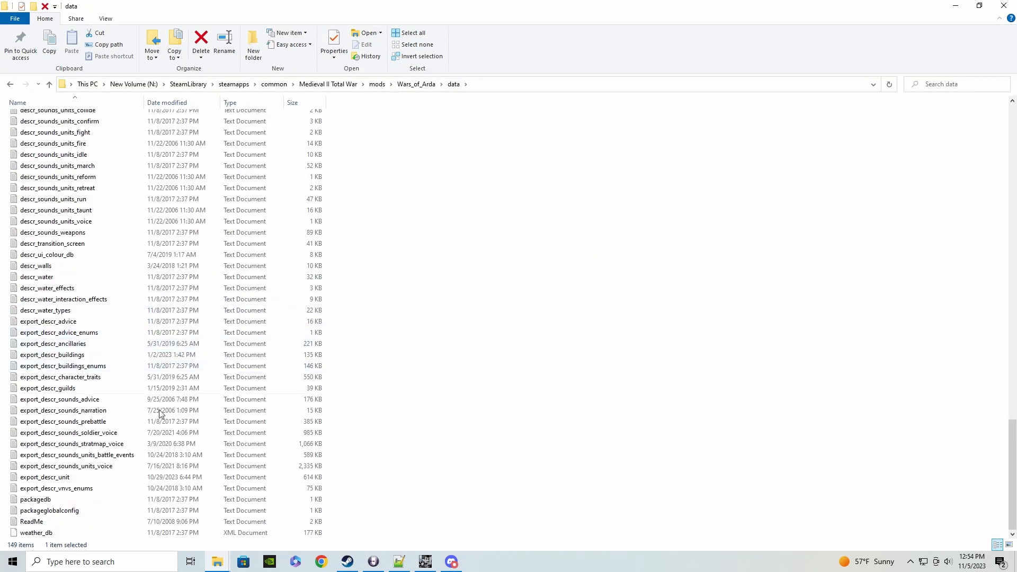
right_click(51, 481)
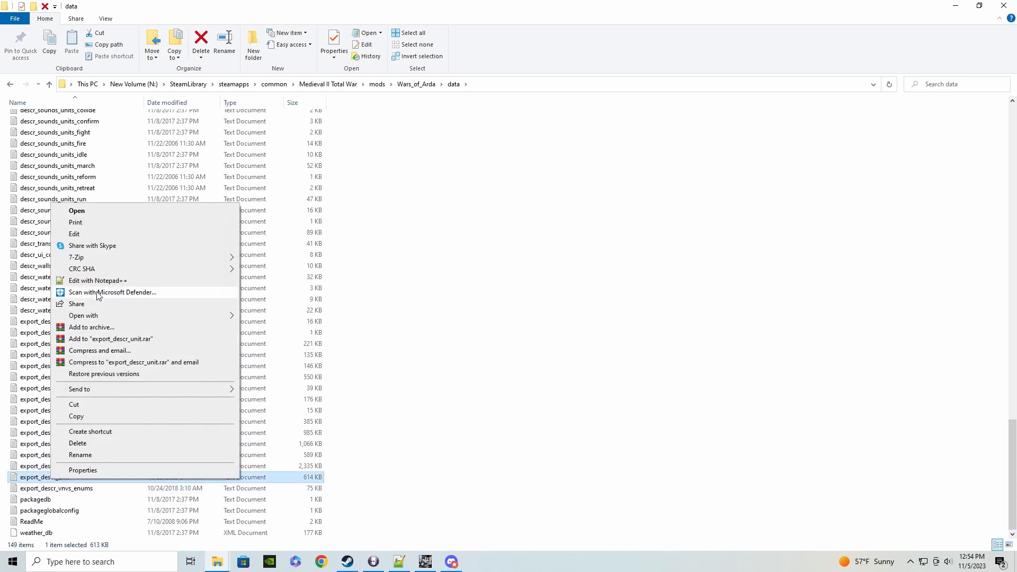
left_click(97, 281)
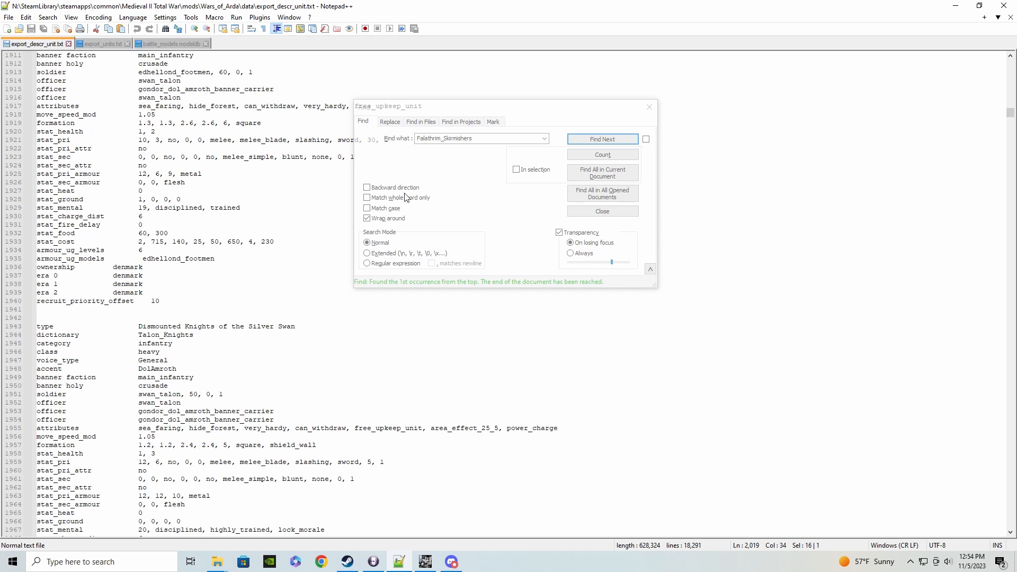
Search export_descr_unit.txt for Falathrim_Skirmishers and highlight that name on the dictionary line of the unit's entry
left_click(488, 139)
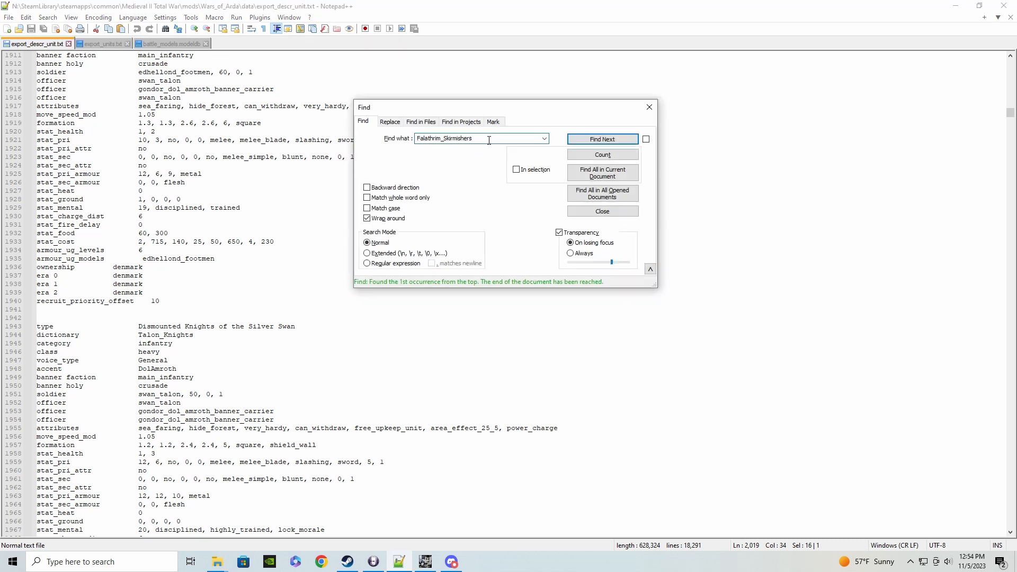
left_click(571, 142)
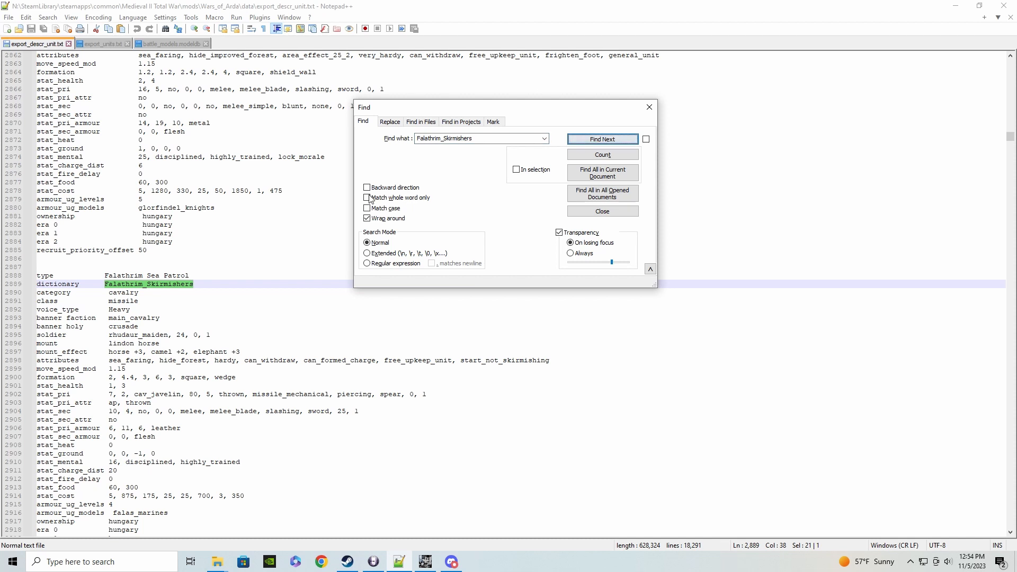
left_click(192, 284)
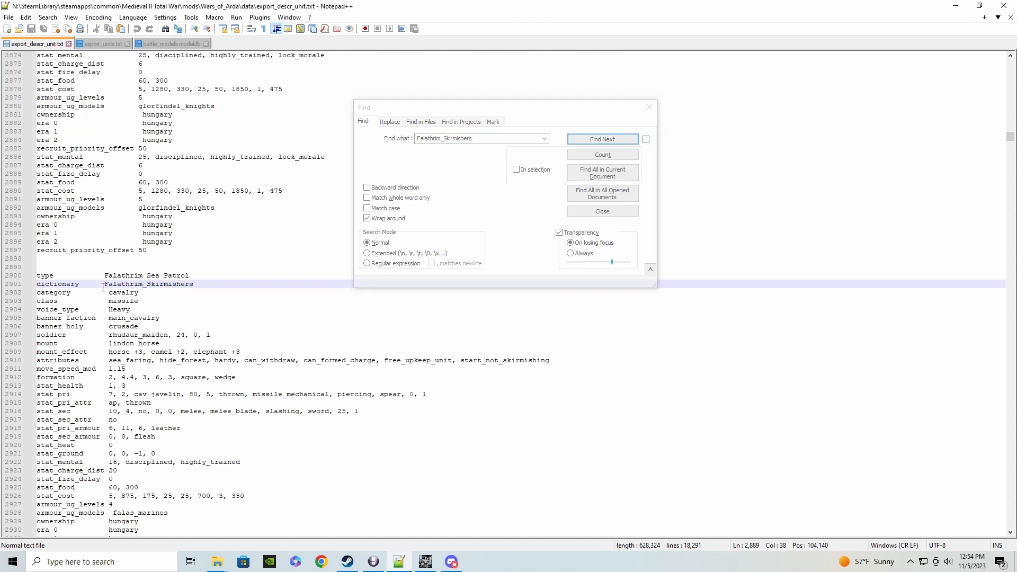
scroll(110, 284, "down", 4)
left_click_drag(100, 284, 126, 283)
left_click(219, 184)
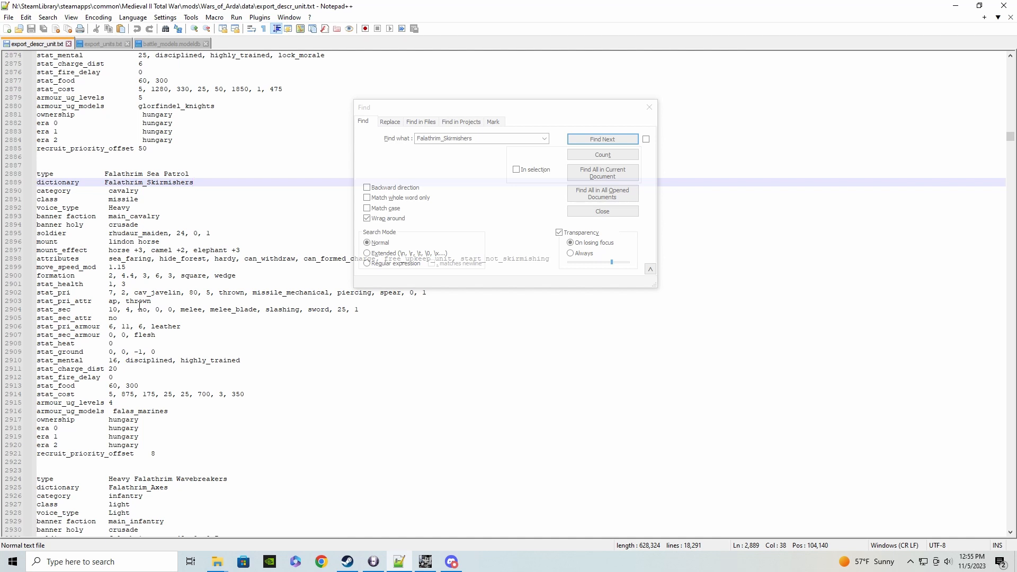
scroll(204, 306, "up", 3)
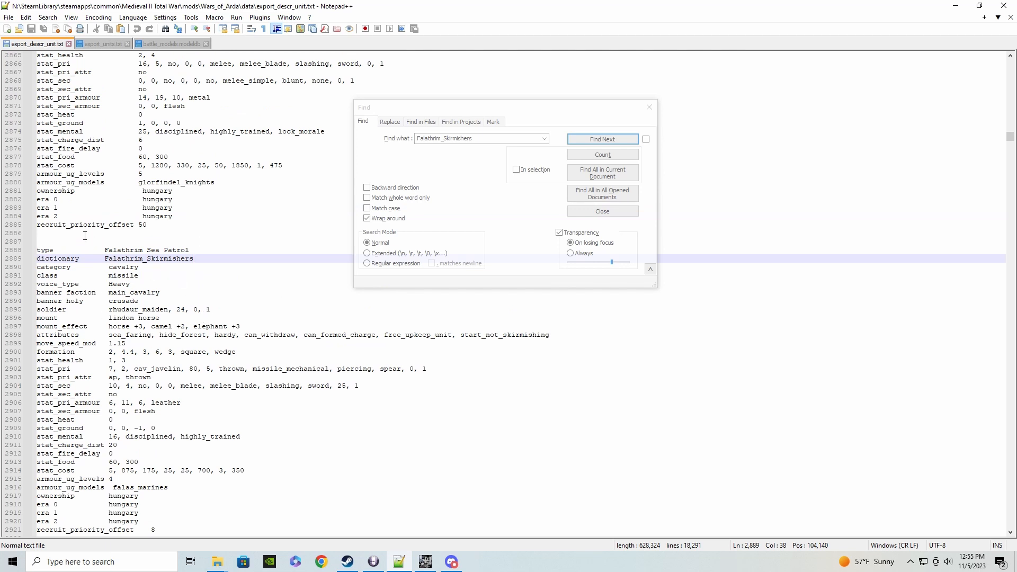
double_click(105, 258)
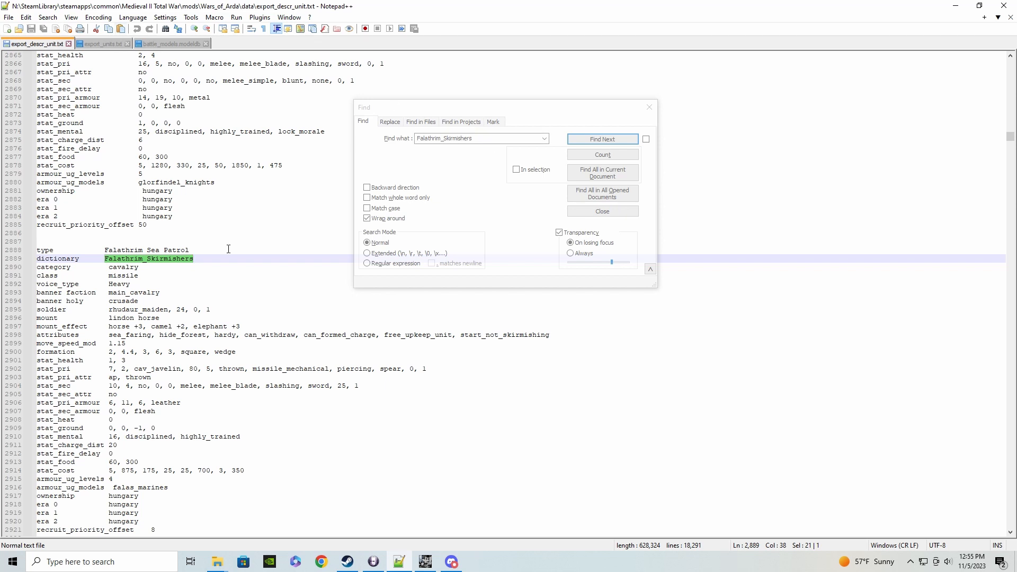
left_click(207, 260)
Copy the armour_ug_models name falas_marines from the Falathrim Sea Patrol entry and paste it as the search term
scroll(162, 260, "down", 2)
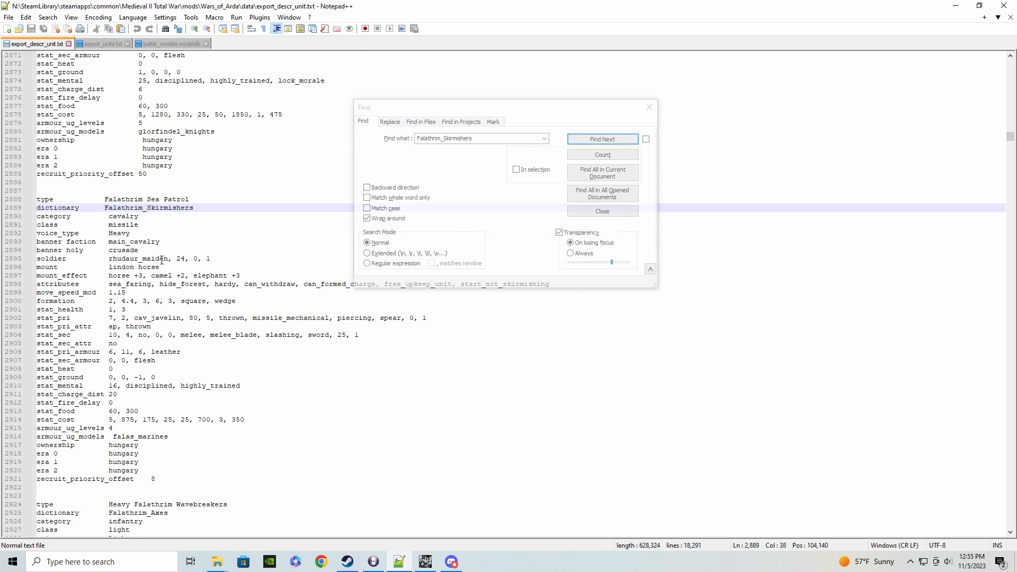
scroll(162, 260, "down", 3)
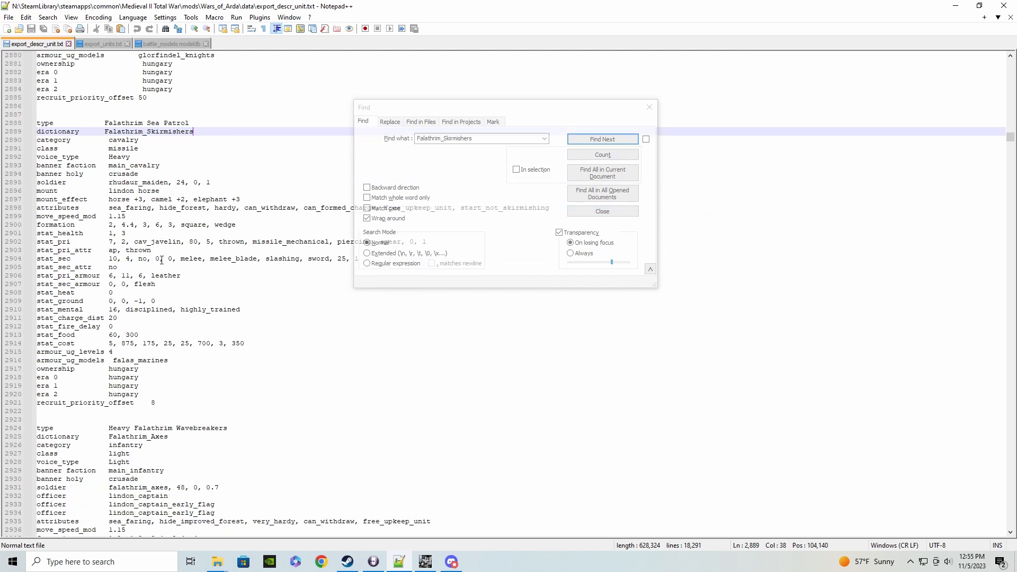
scroll(161, 260, "down", 1)
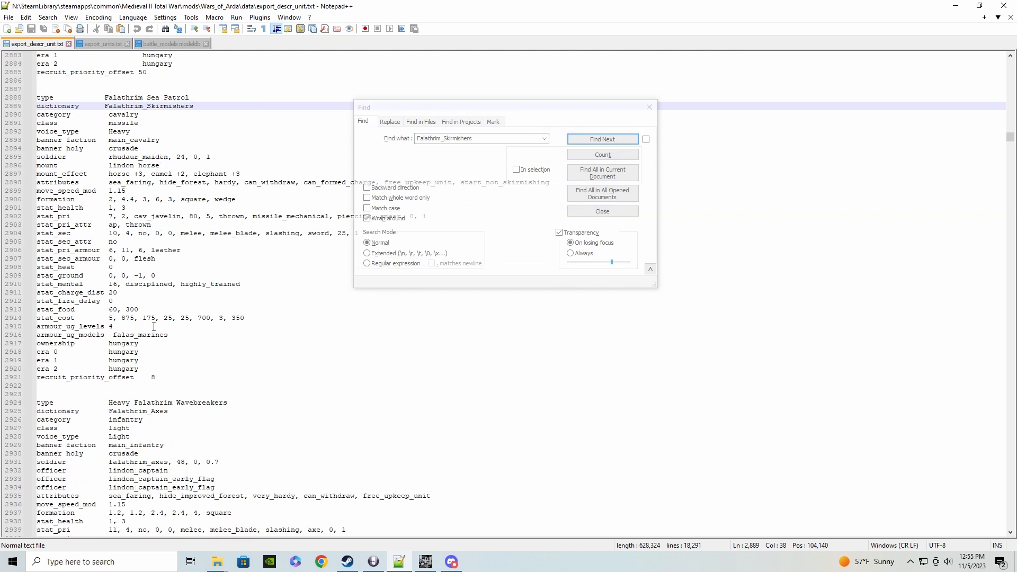
left_click_drag(37, 335, 112, 339)
key("ctrl+c")
left_click(174, 331)
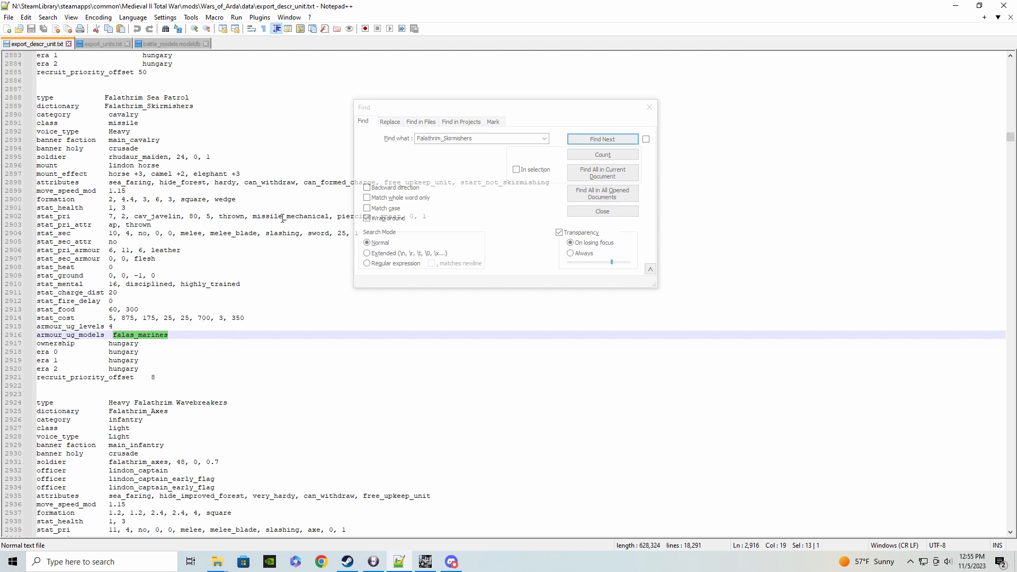
left_click_drag(466, 136, 406, 140)
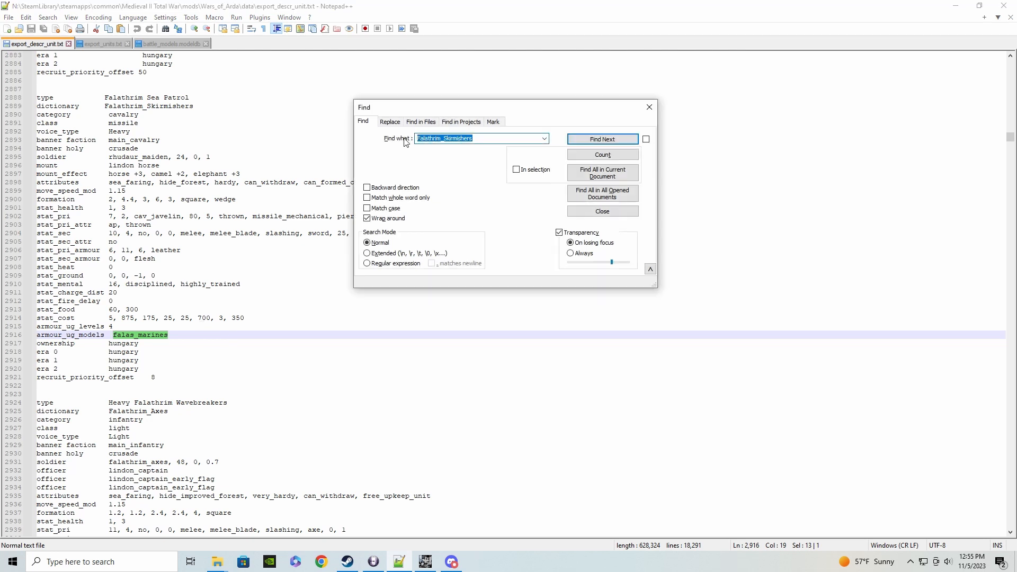
key("ctrl+v")
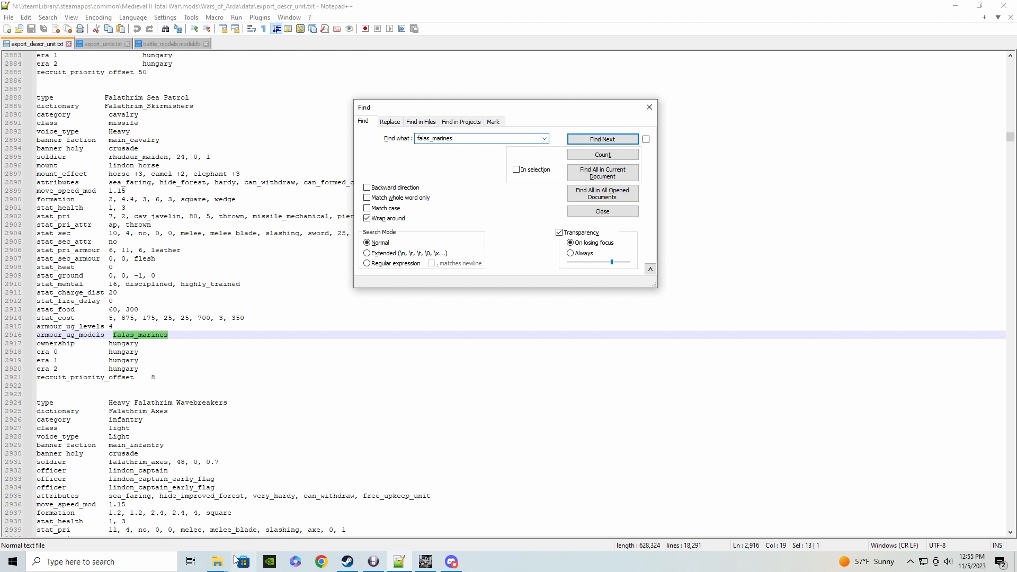
Switch to File Explorer, enter the unit_models folder inside data and open battle_models.modeldb for editing in Notepad++
mouse_move(219, 561)
left_click(124, 506)
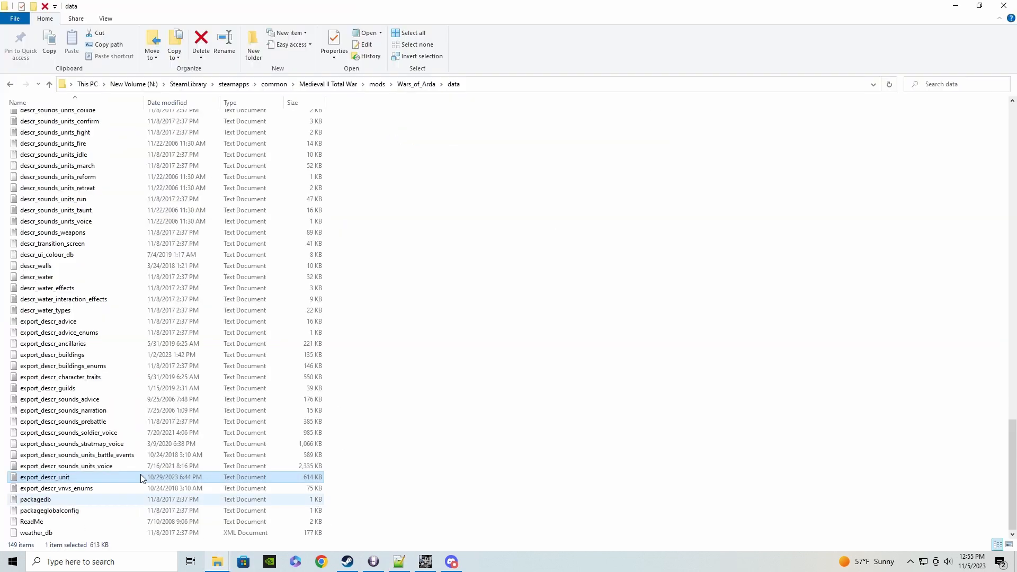
scroll(386, 242, "up", 19)
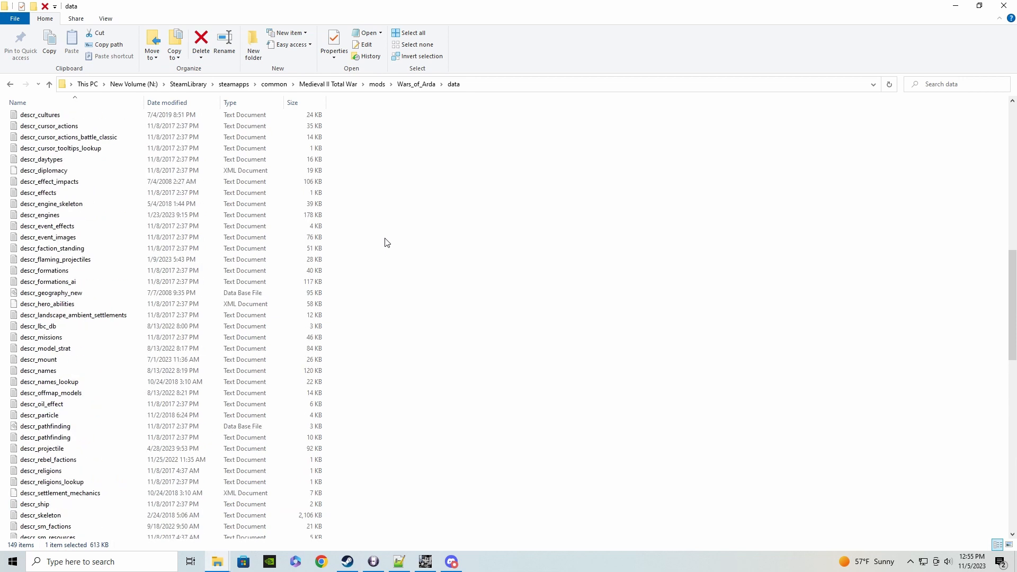
scroll(386, 242, "up", 15)
left_click(468, 304)
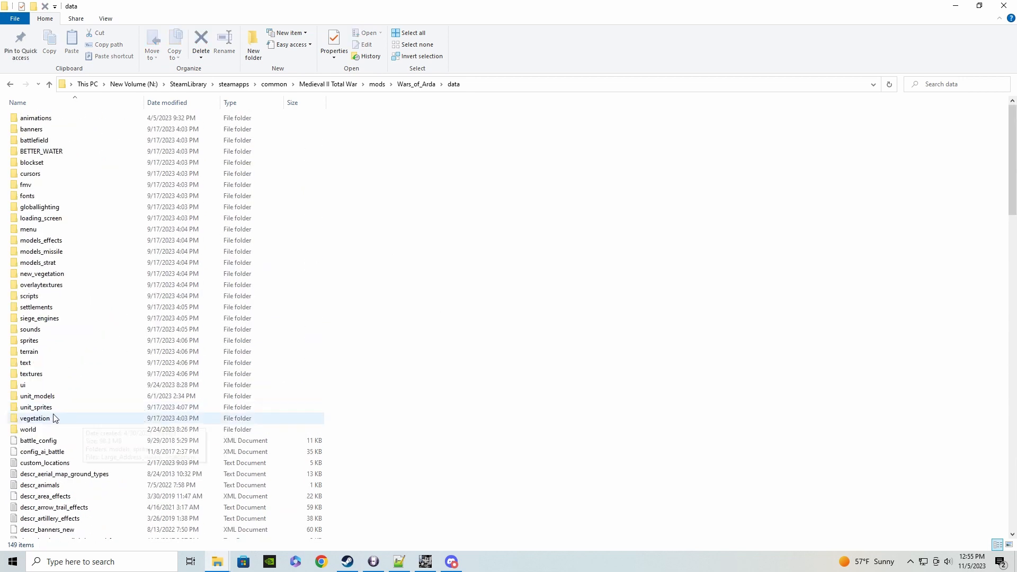
double_click(26, 398)
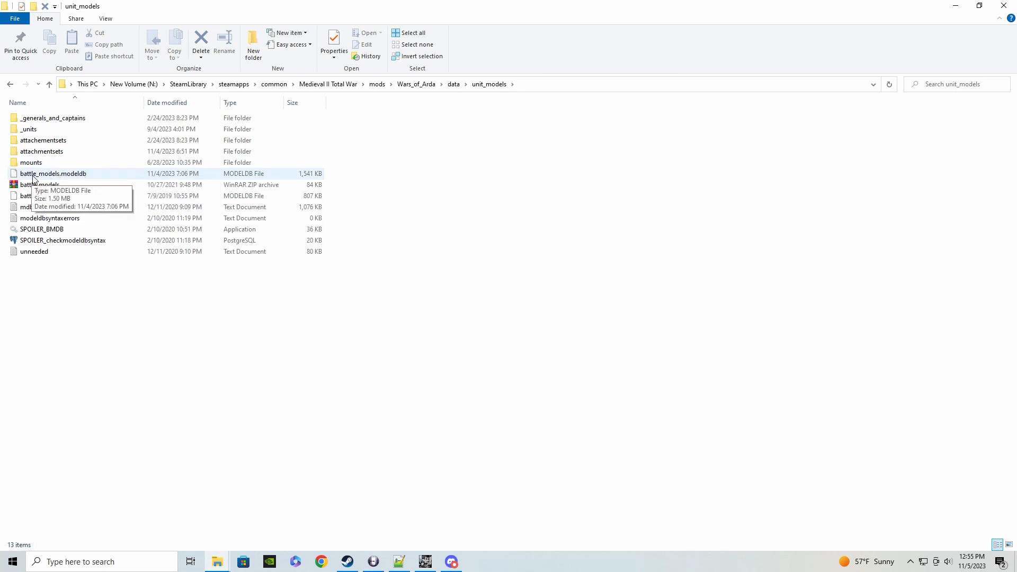
left_click(87, 175)
right_click(87, 175)
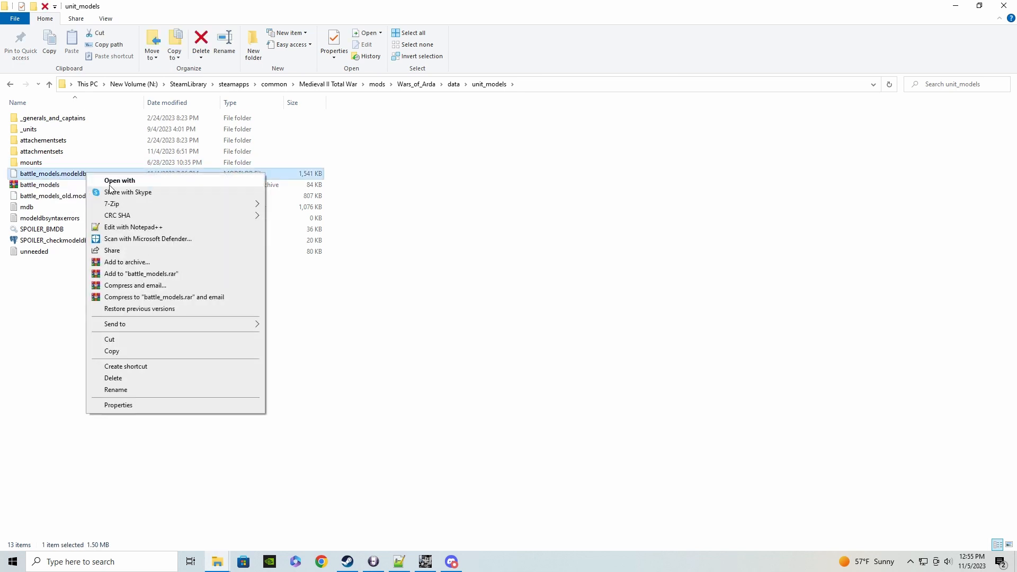
left_click(133, 225)
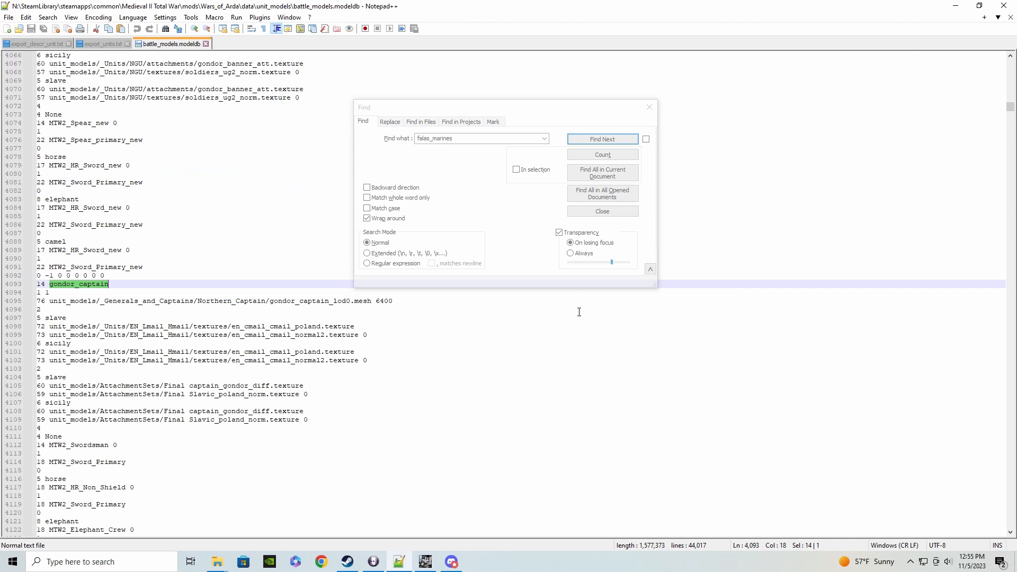
Search battle_models.modeldb for the falas_marines model entry
left_click(462, 138)
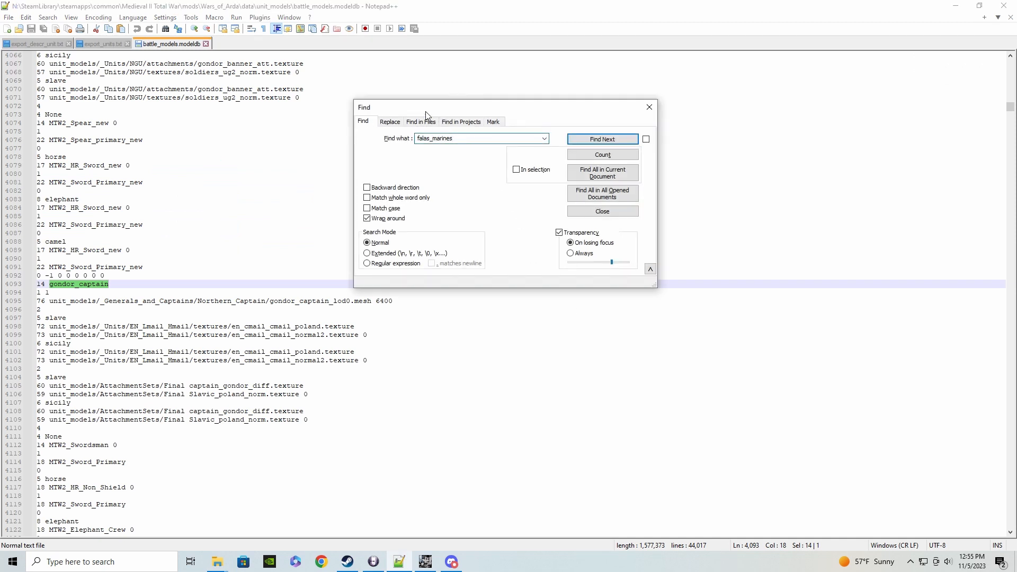
left_click(628, 146)
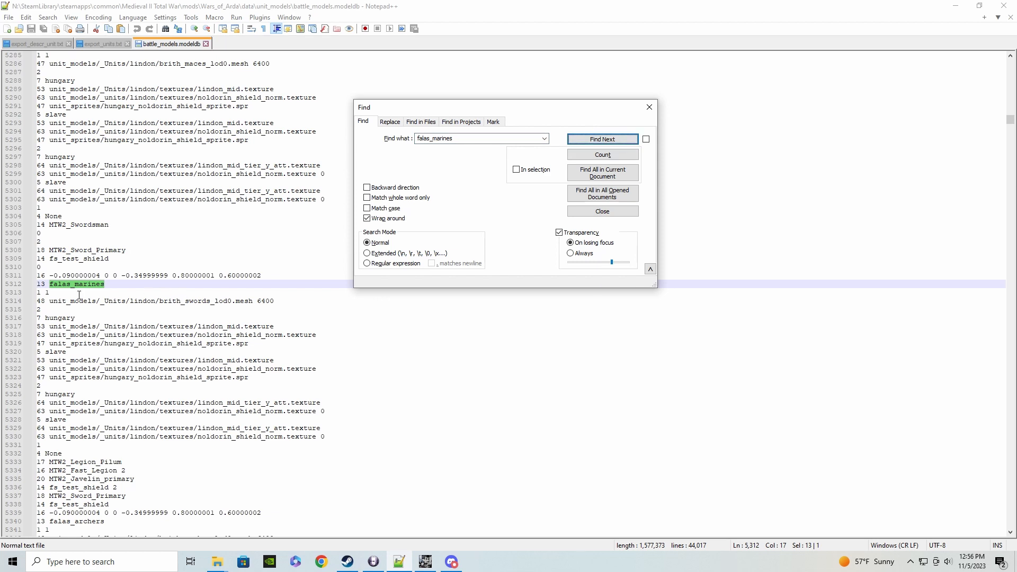
left_click(110, 284)
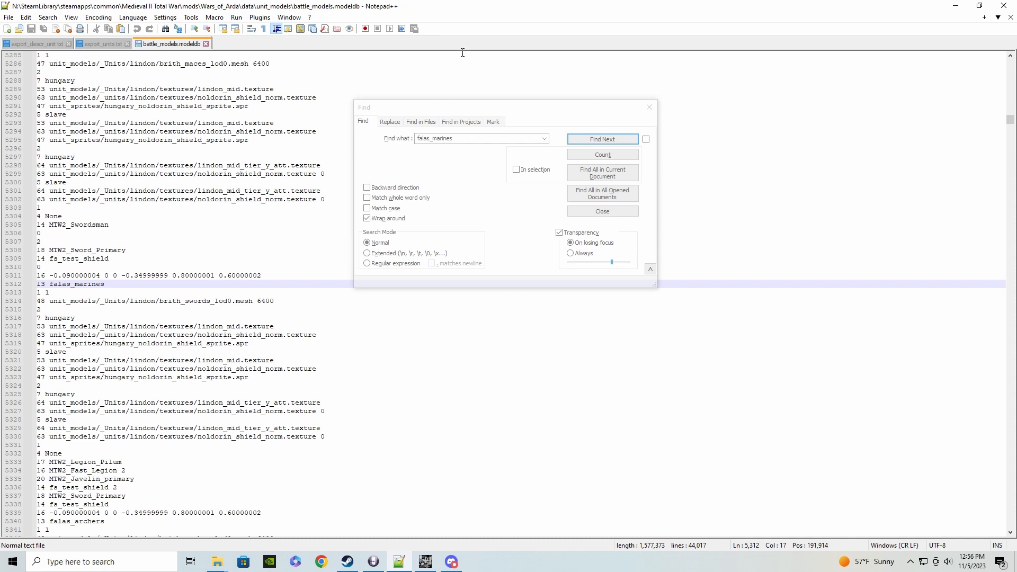
left_click_drag(523, 112, 521, 104)
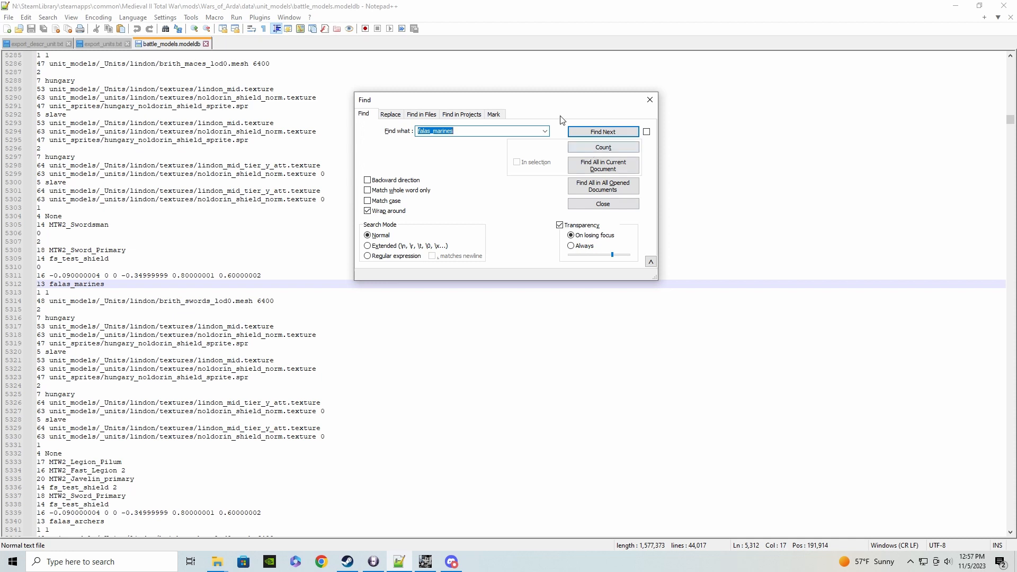
left_click_drag(519, 102, 531, 100)
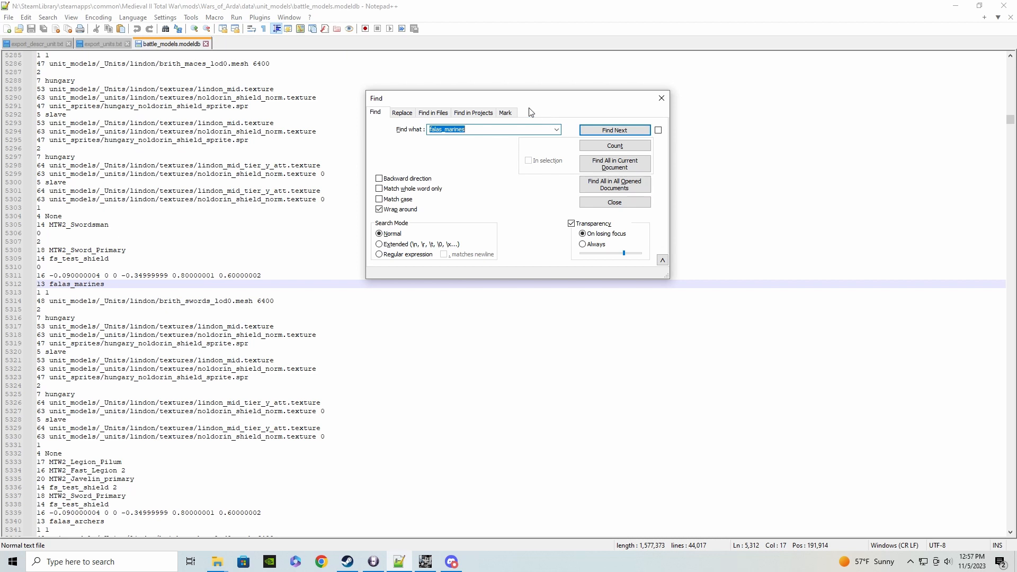
left_click(445, 129)
Highlight the mesh path unit_models/_Units/lindon/brith_swords_lod0.mesh in the falas_marines entry
left_click_drag(48, 301, 253, 301)
left_click(49, 300)
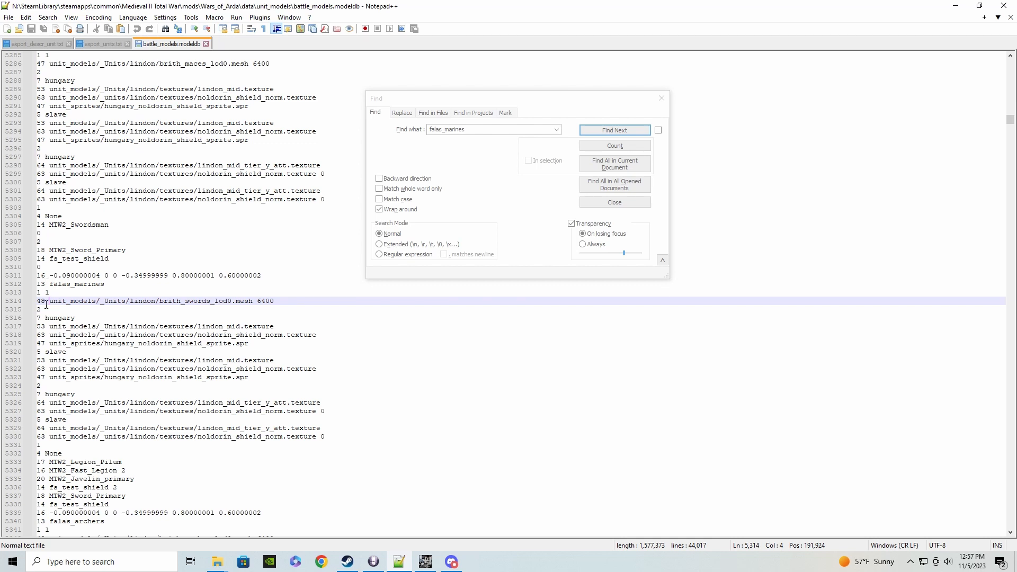
left_click_drag(49, 300, 254, 305)
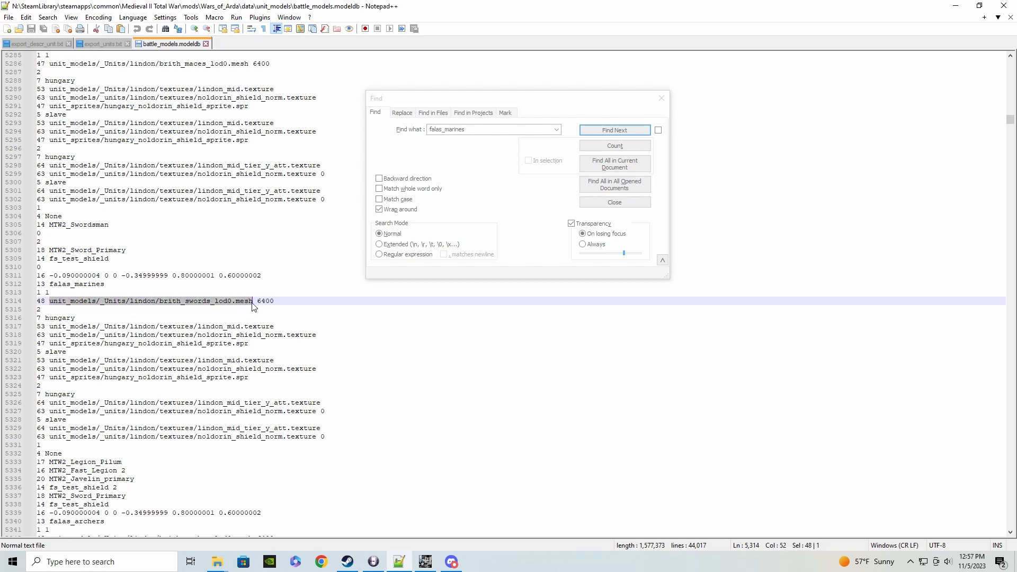
left_click(50, 301)
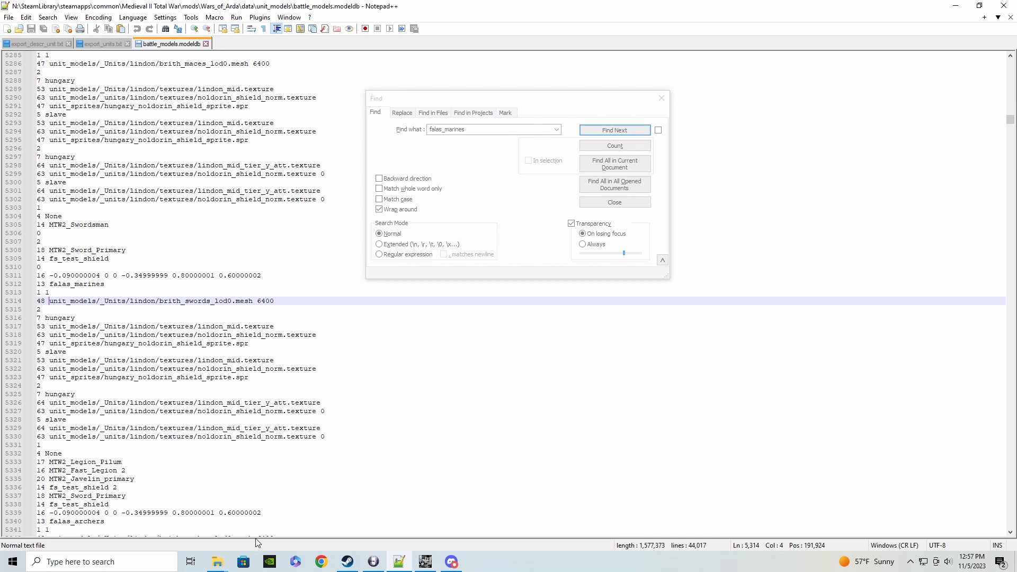
Open the _units folder inside unit_models in File Explorer and return to the mesh path in battle_models.modeldb in Notepad++
mouse_move(217, 561)
left_click(101, 509)
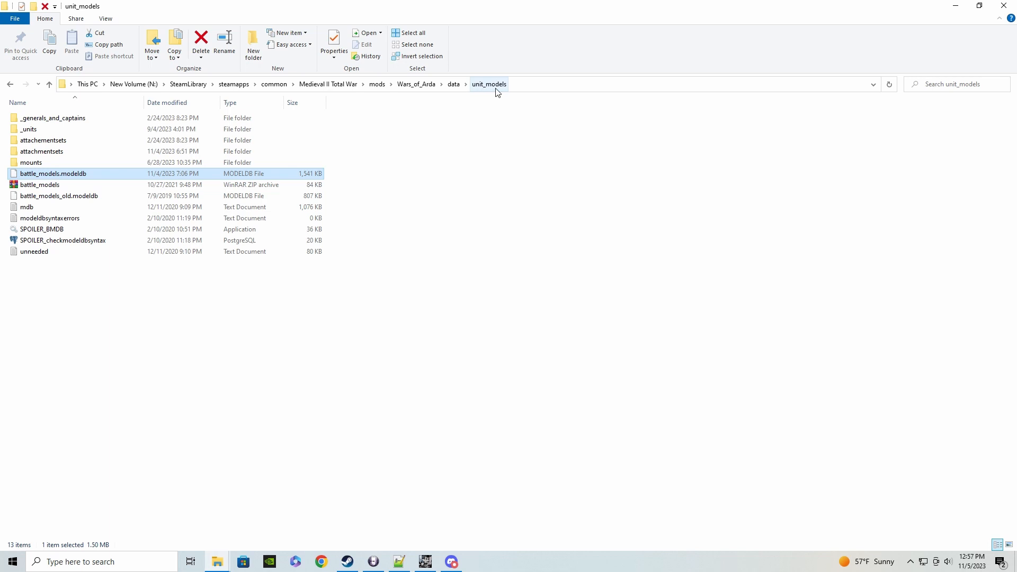
double_click(29, 131)
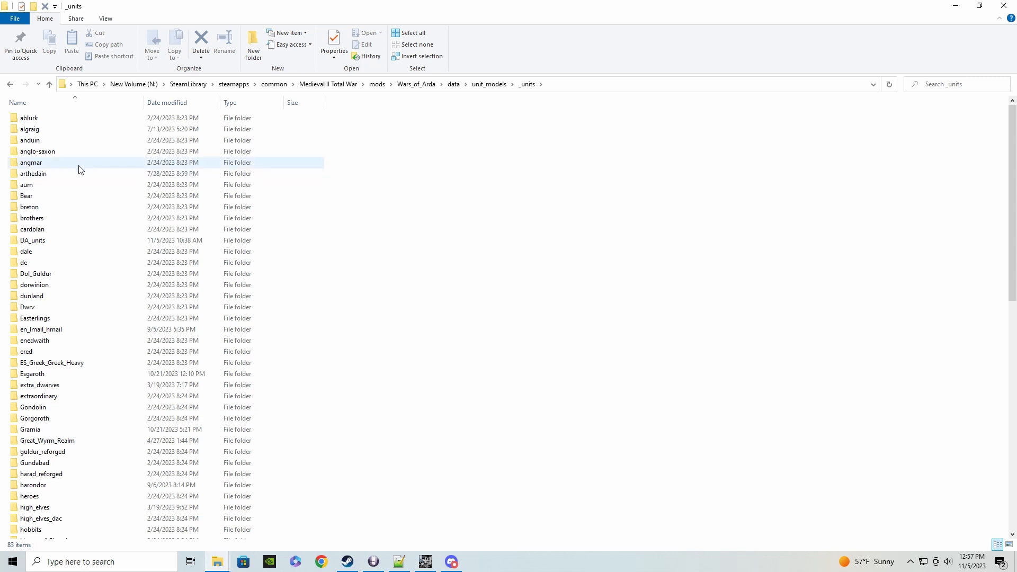
key("alt+Tab")
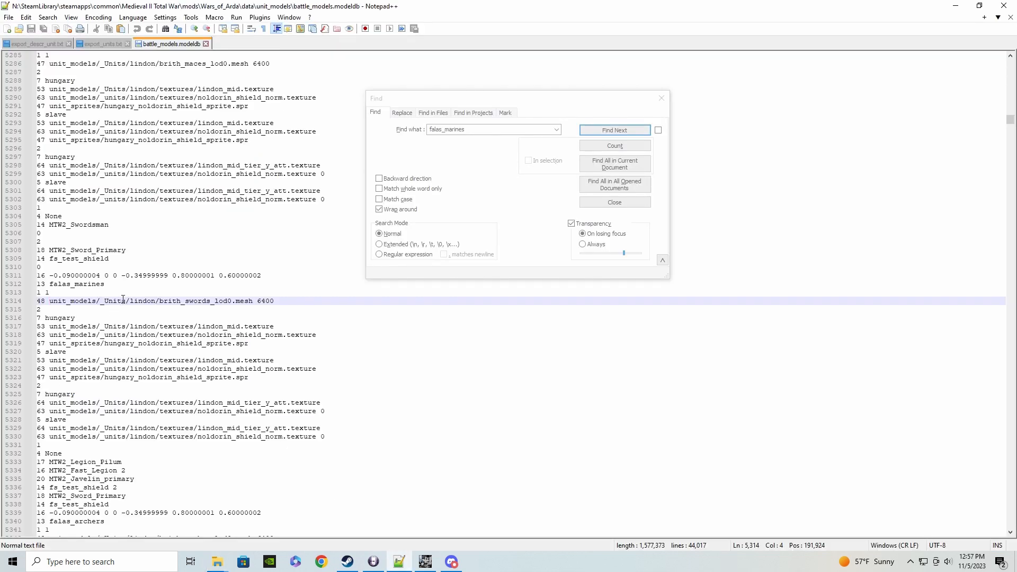
Highlight the lindon folder name in the falas_marines mesh path, switch to File Explorer and open the lindon folder inside _units
double_click(131, 303)
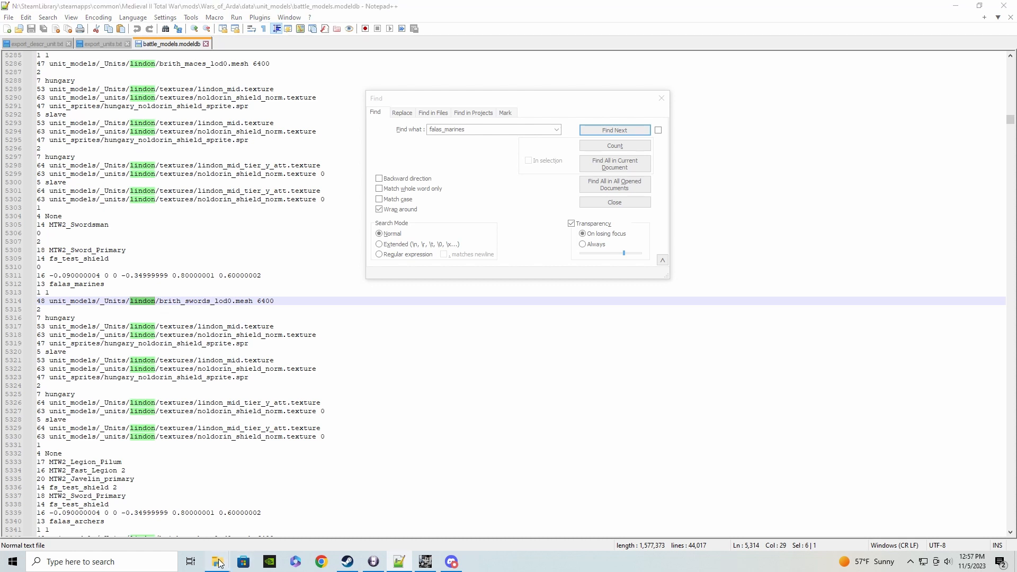
mouse_move(218, 562)
left_click(105, 524)
scroll(106, 296, "down", 2)
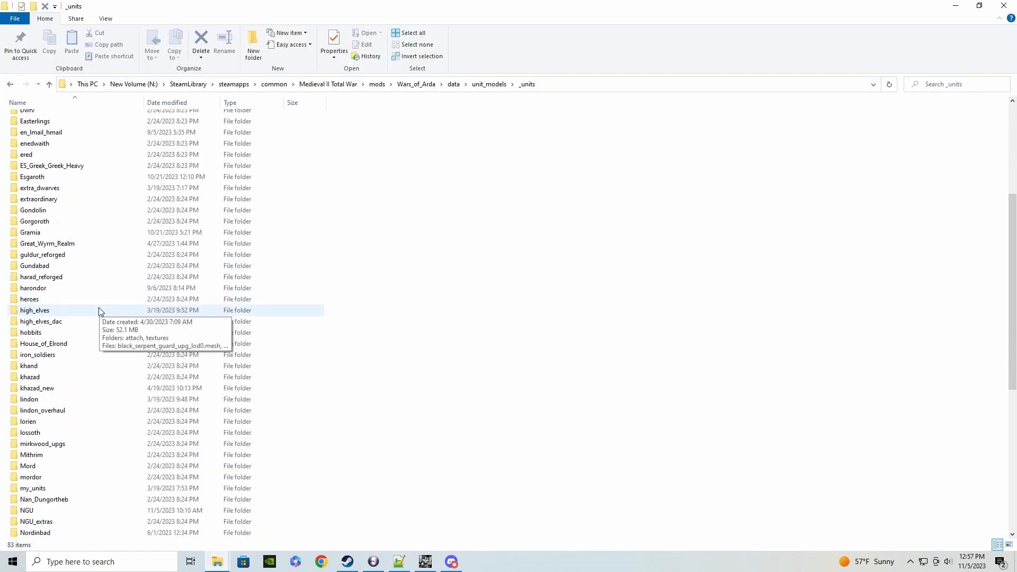
double_click(42, 366)
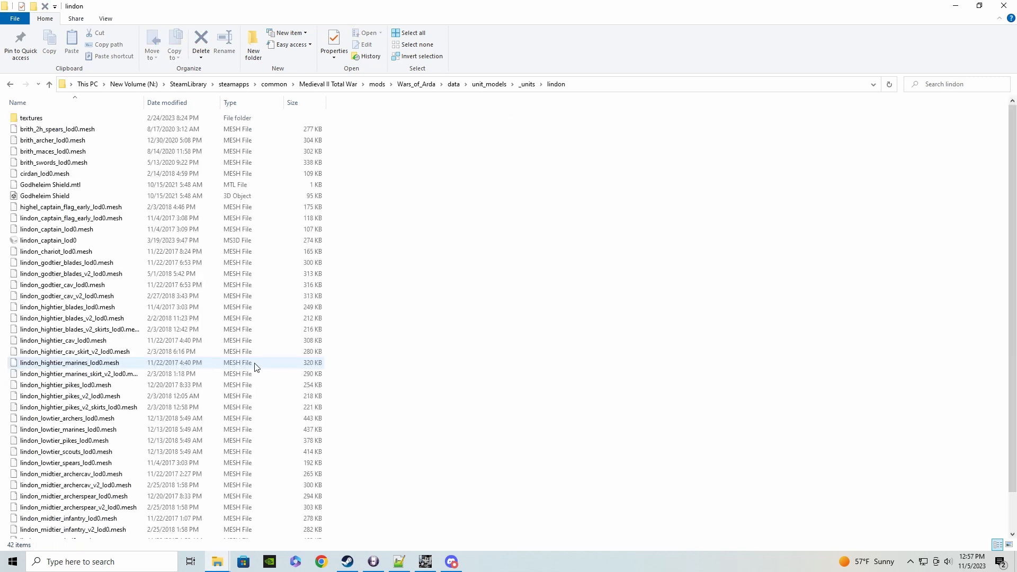
scroll(490, 285, "down", 2)
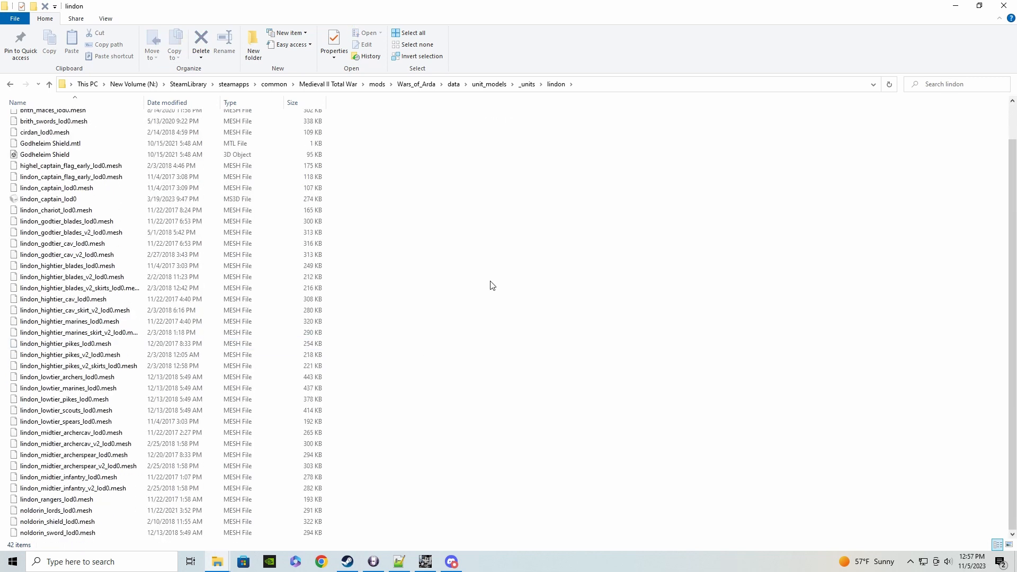
Switch back to Notepad++ and highlight the file name brith_swords_lod0.mesh in the falas_marines mesh path
left_click(398, 563)
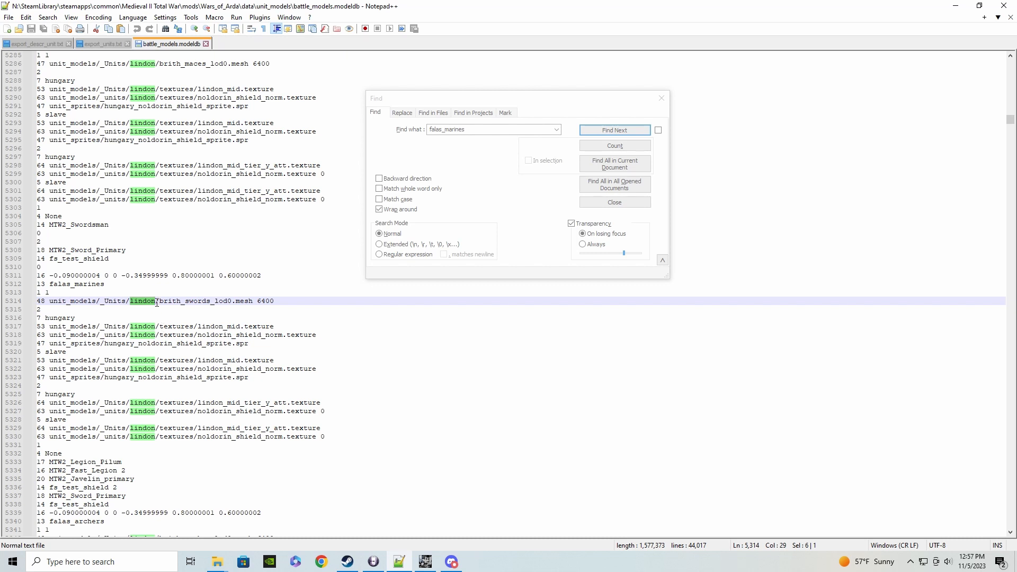
left_click(160, 302)
double_click(162, 303)
left_click(161, 302)
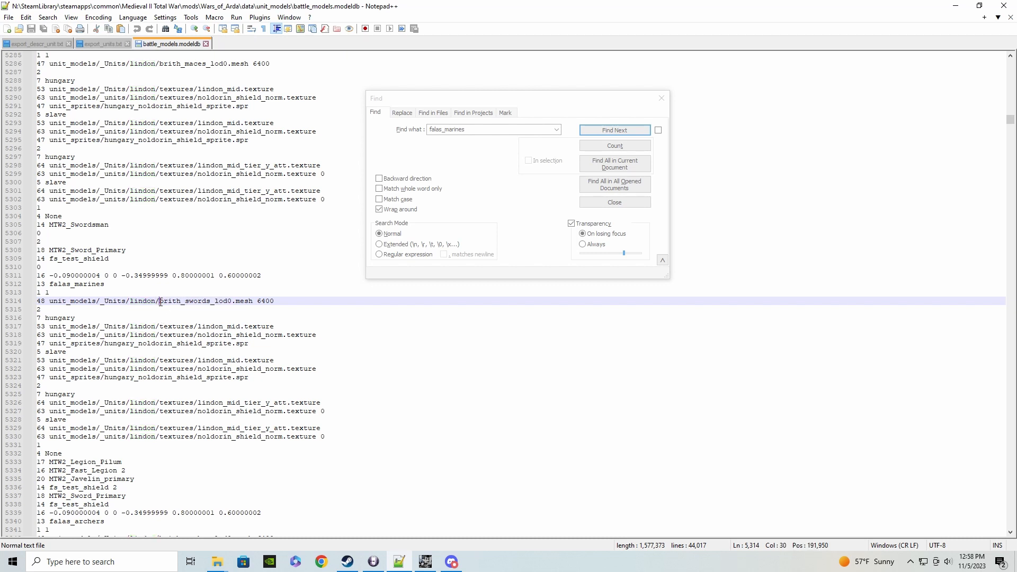
left_click_drag(161, 302, 253, 302)
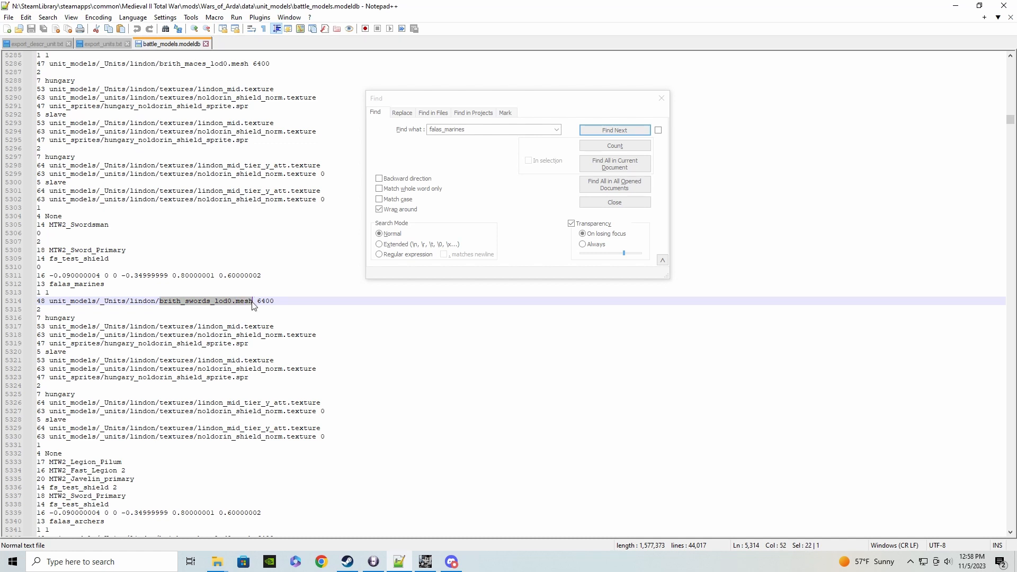
Switch to File Explorer and select the brith_swords_lod0.mesh file in the lindon folder
mouse_move(227, 562)
left_click(126, 519)
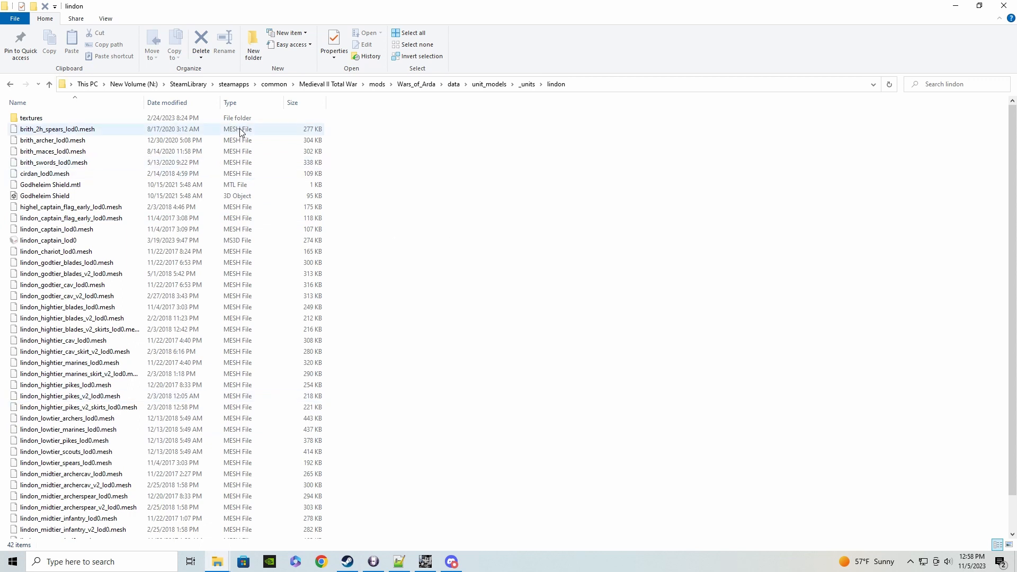
right_click(393, 174)
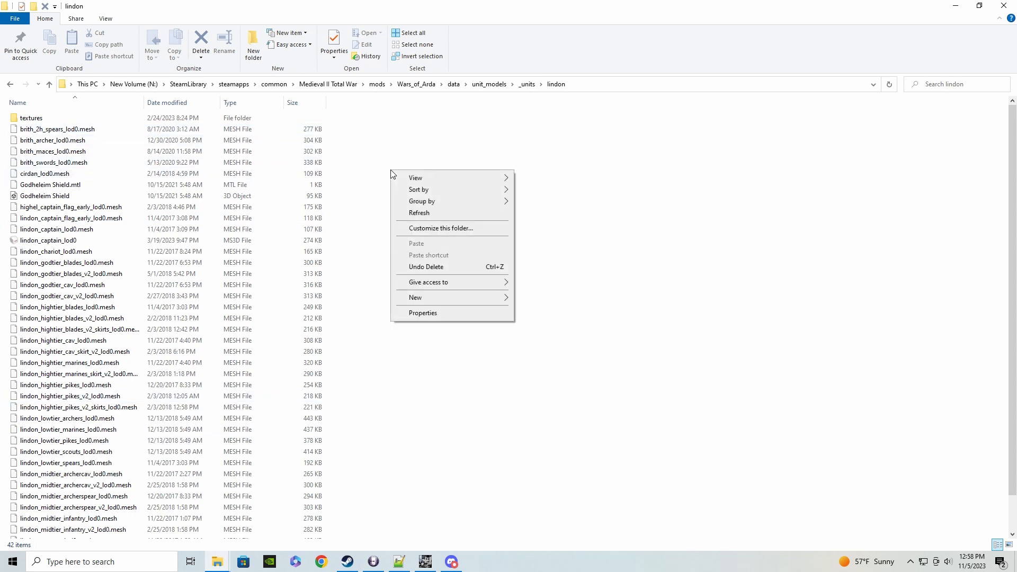
left_click(380, 153)
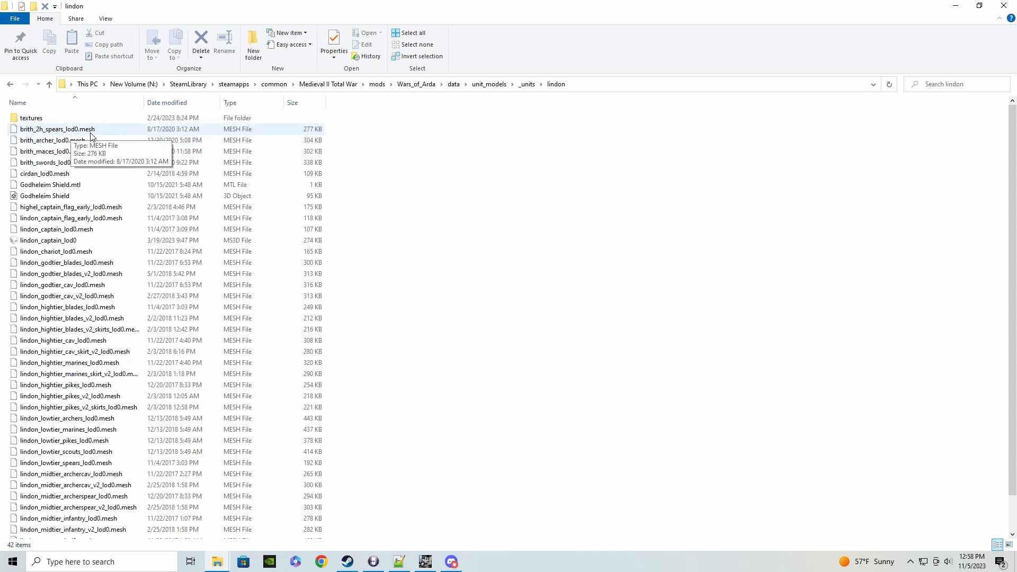
left_click(59, 165)
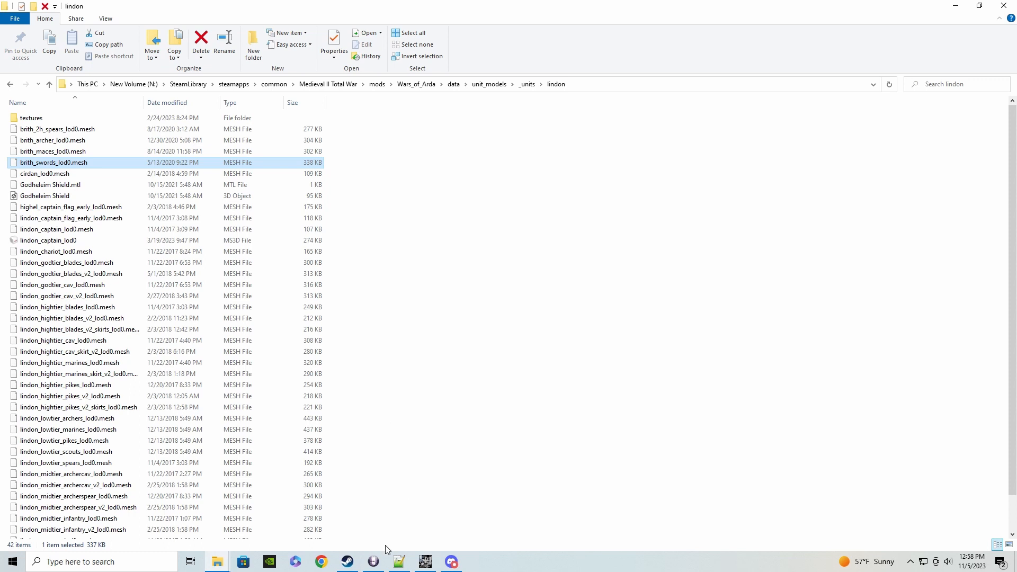
Switch to M2TW Modeler's Toolbox, start a MESH To MS3D conversion and browse to the lindon folder inside _units
left_click(373, 560)
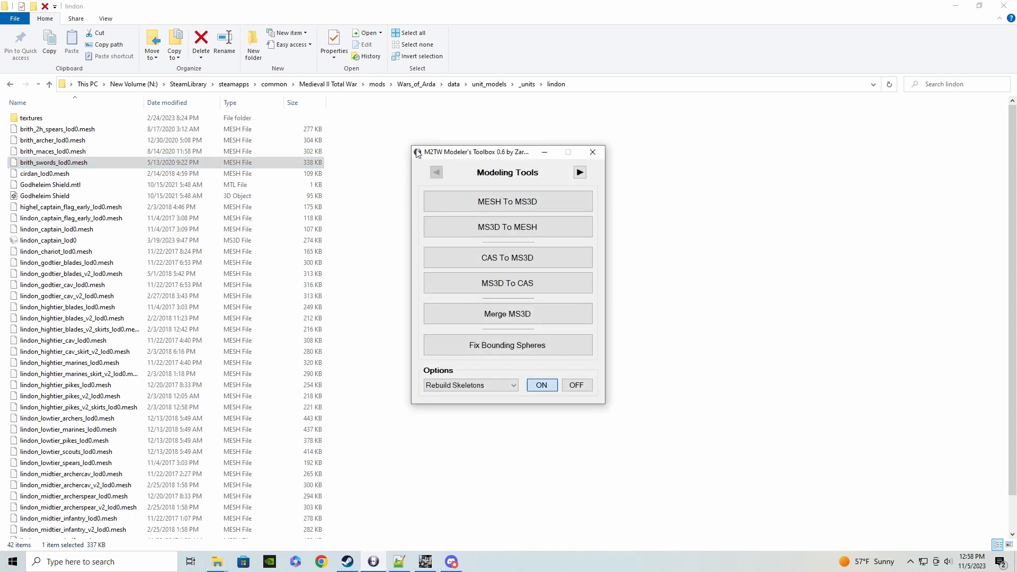
left_click_drag(451, 154, 475, 150)
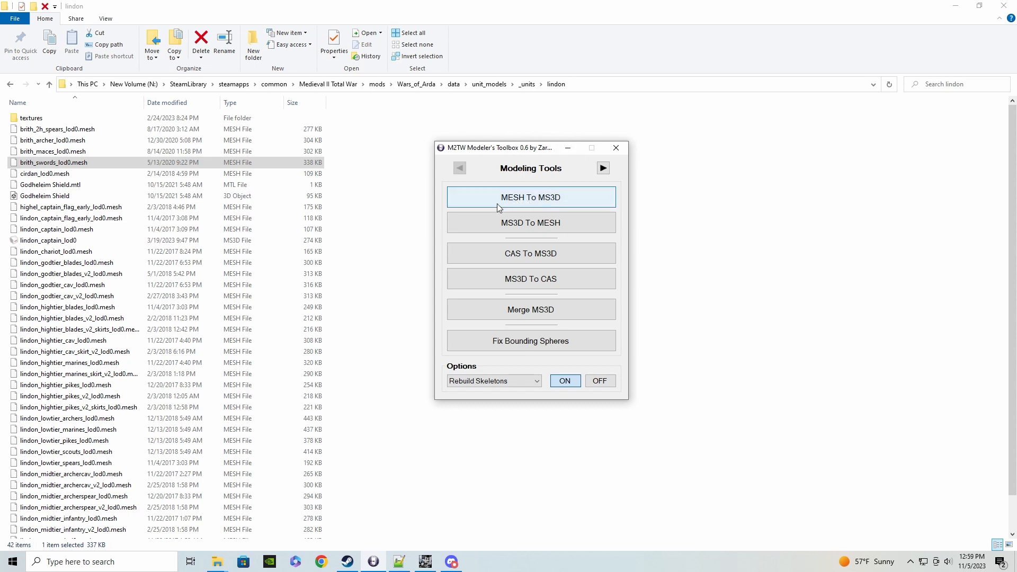
left_click(550, 201)
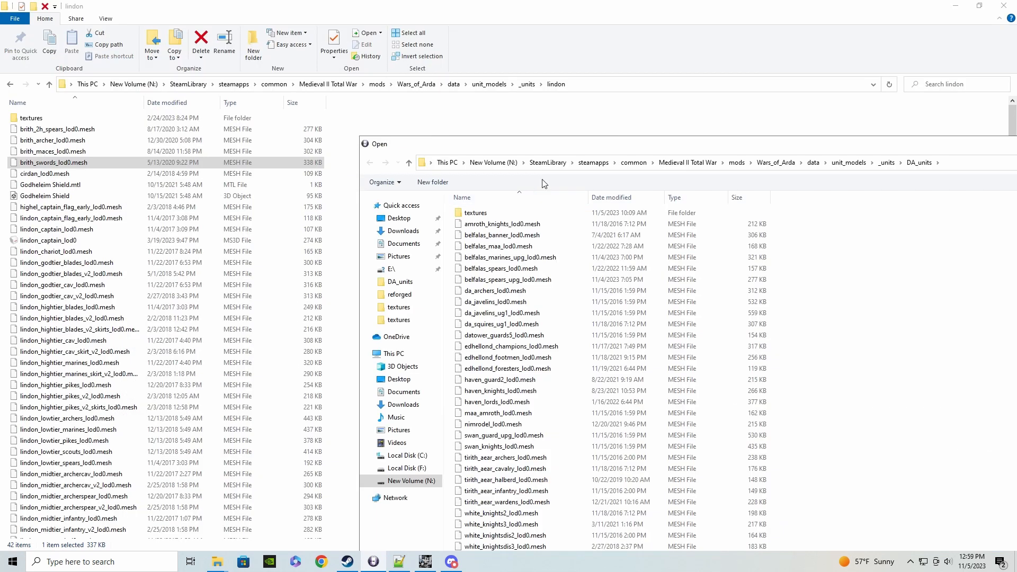
left_click(532, 29)
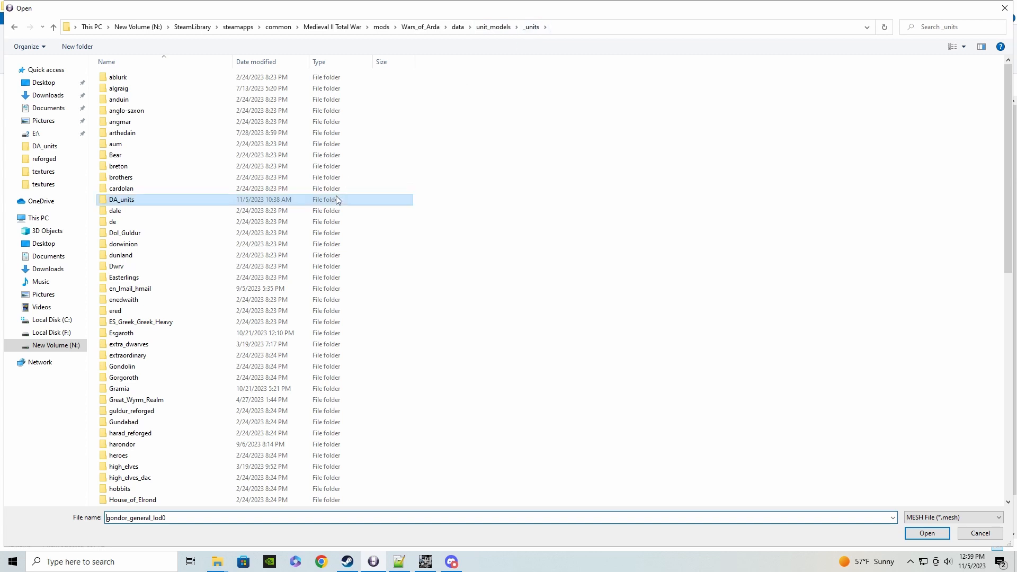
scroll(249, 268, "down", 4)
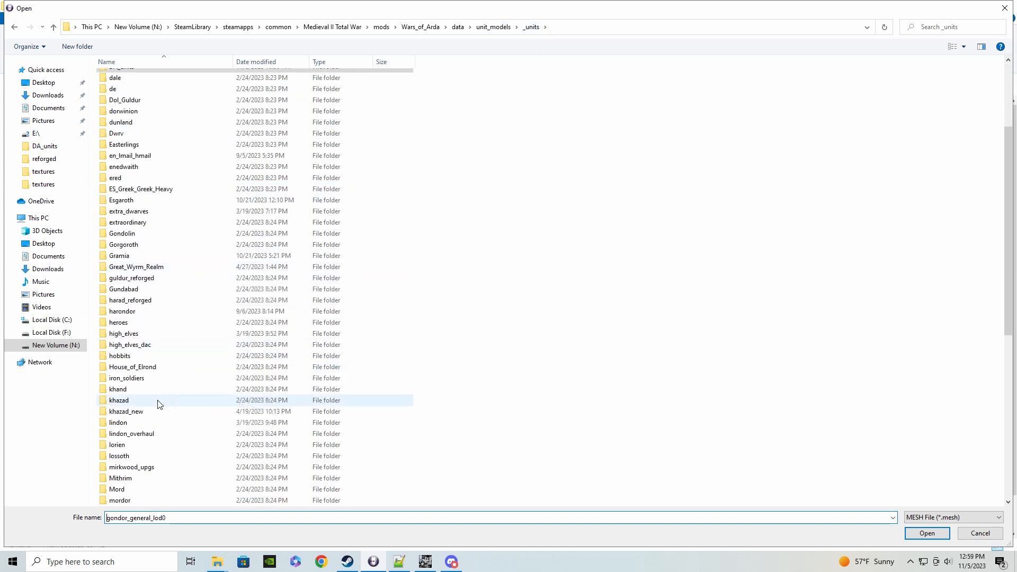
double_click(148, 422)
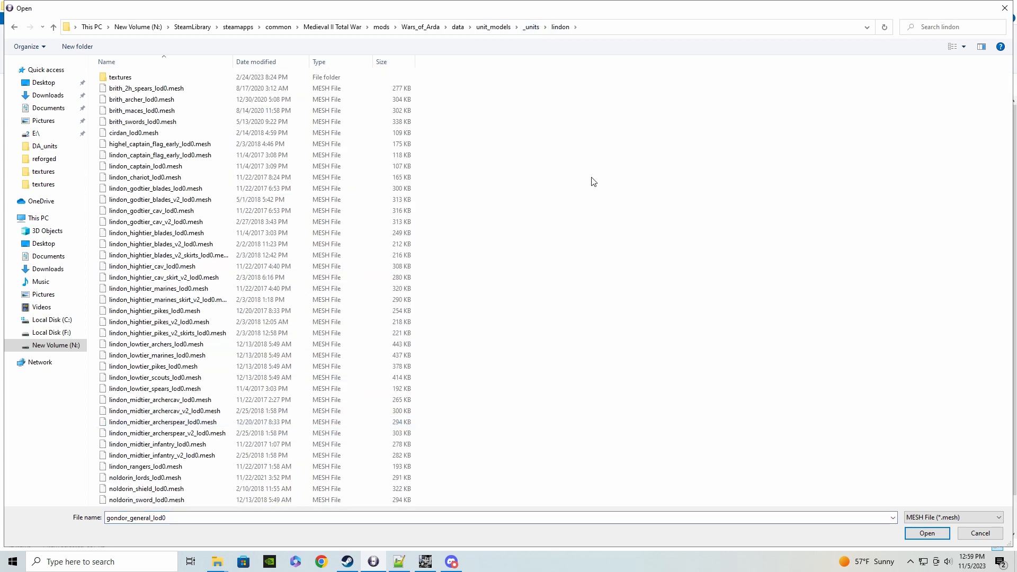
Convert brith_swords_lod0.mesh to MS3D, declining to rebuild the skeleton using an existing one
left_click(141, 125)
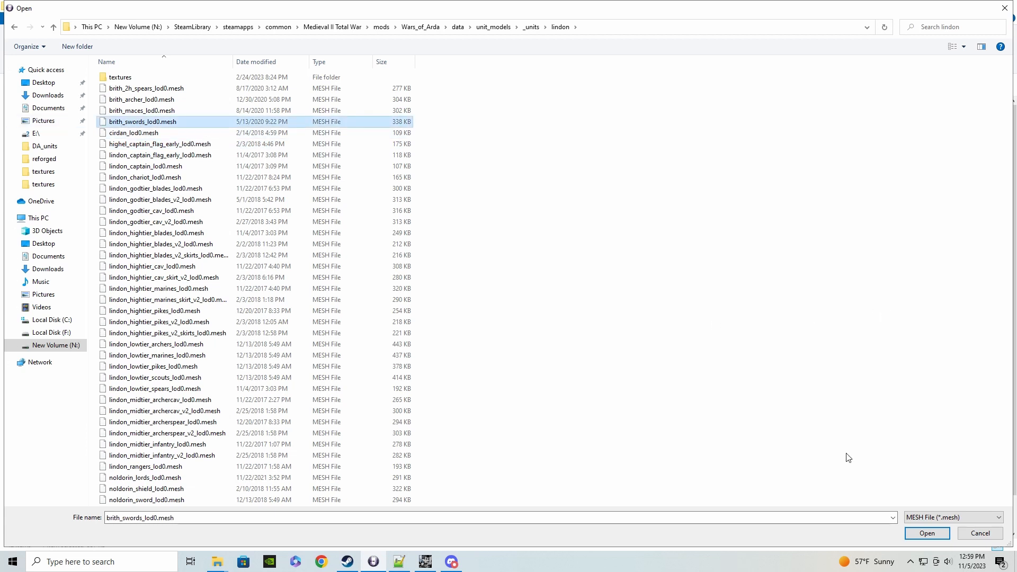
left_click(925, 533)
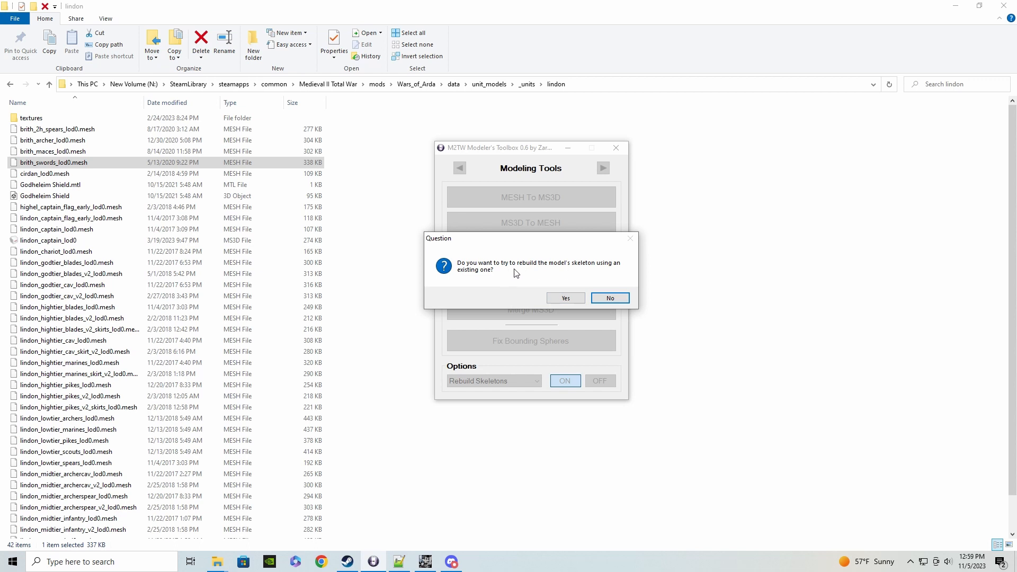
left_click(610, 298)
left_click(587, 298)
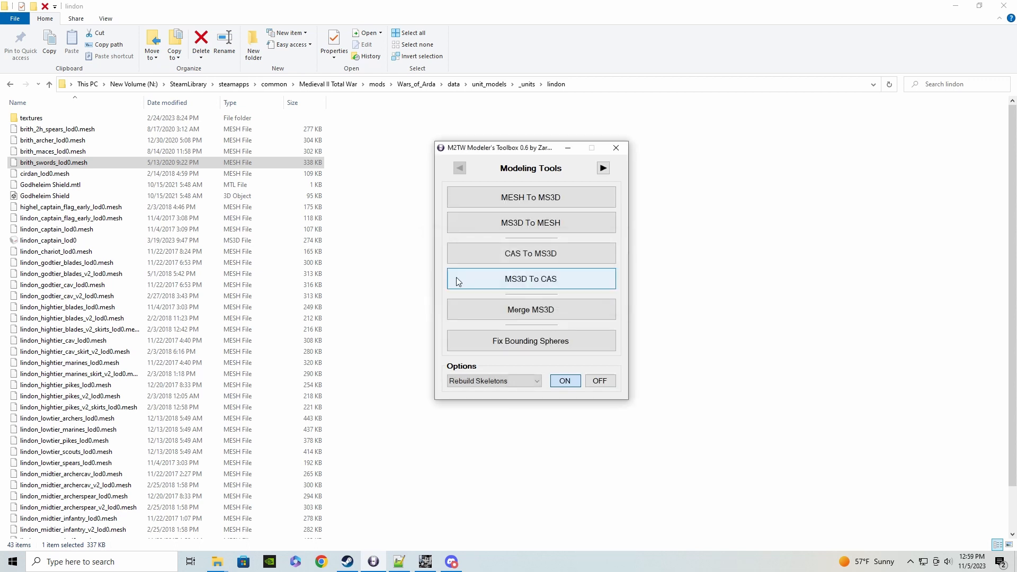
Rename the converted MS3D file in the lindon folder to brith_swords_lod0 by removing the ".converted" suffix
left_click(365, 137)
left_click(74, 166)
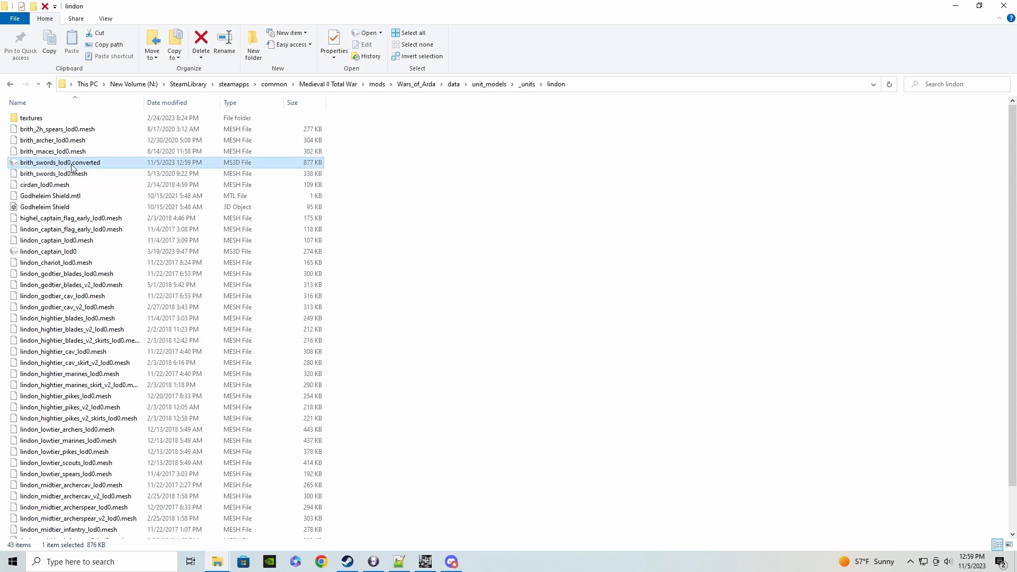
right_click(74, 165)
left_click(100, 392)
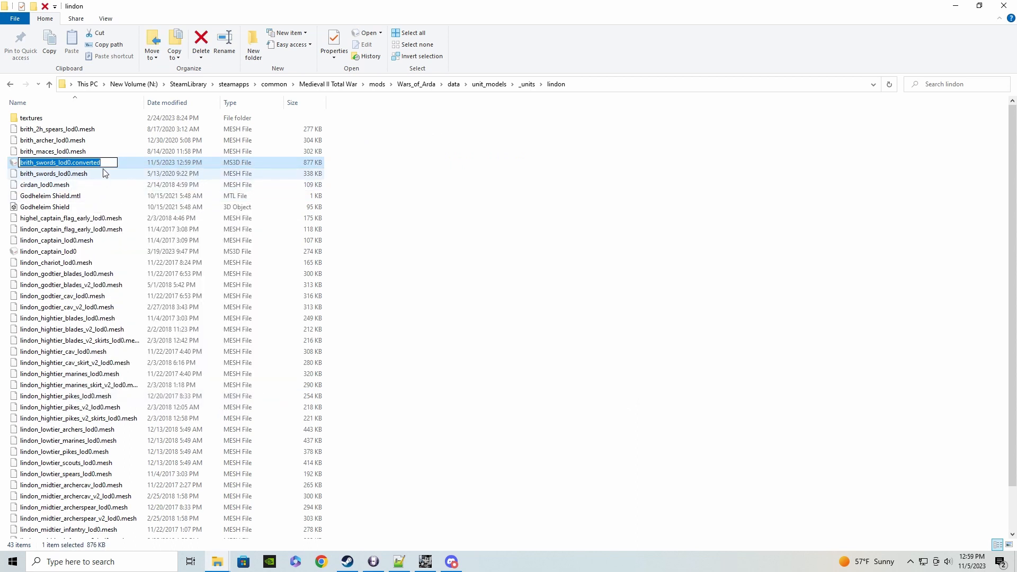
left_click_drag(101, 163, 71, 164)
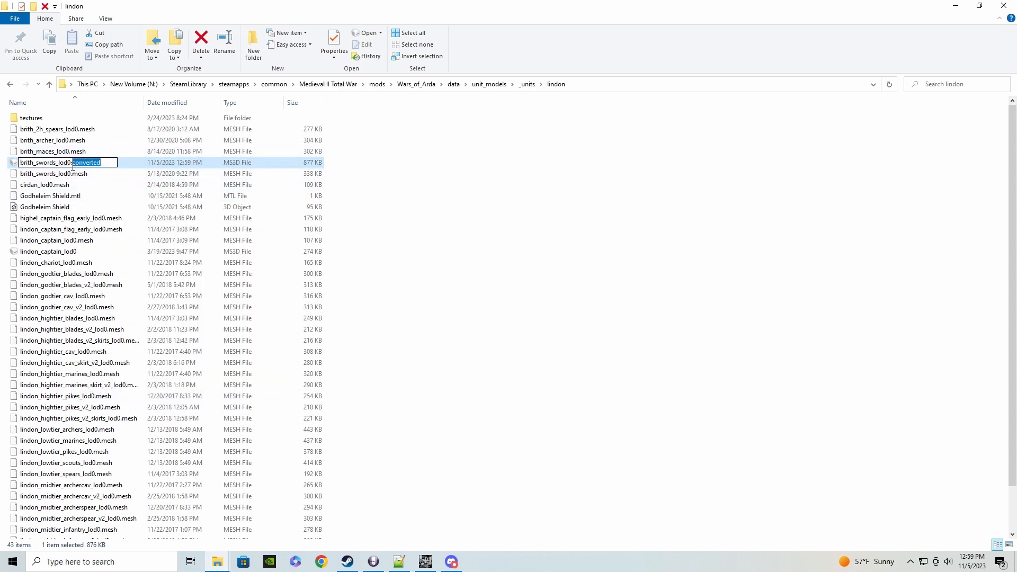
key("BackSpace")
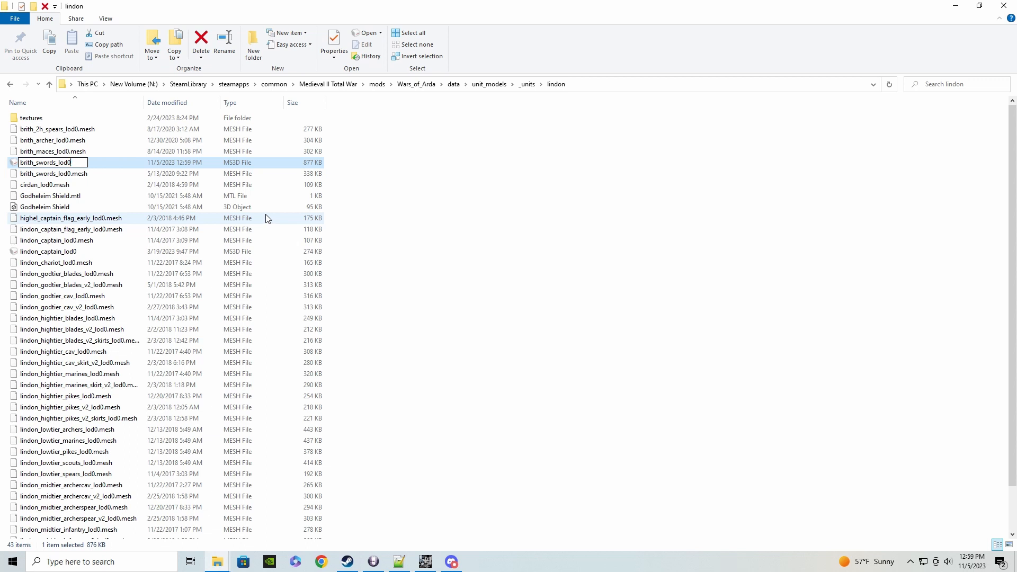
key("Return")
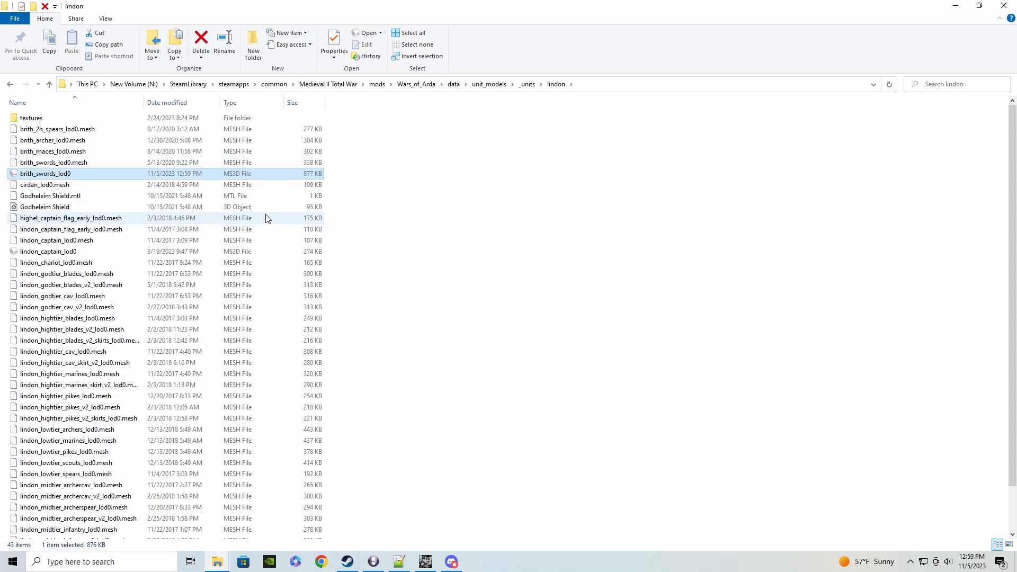
left_click(386, 180)
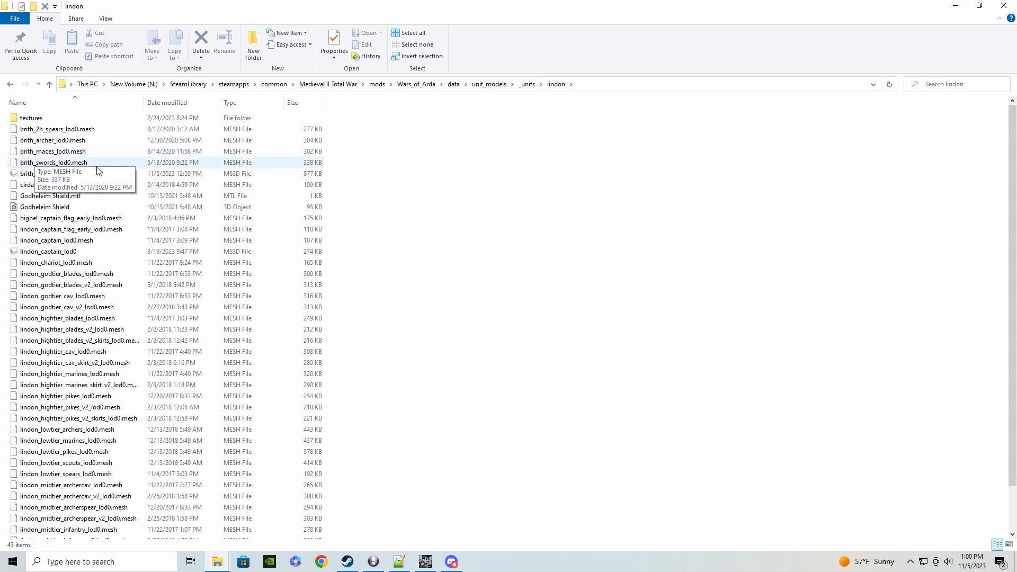
Open the brith_swords_lod0 MS3D file in MilkShape 3D and inspect the soldier model from several angles
mouse_move(370, 561)
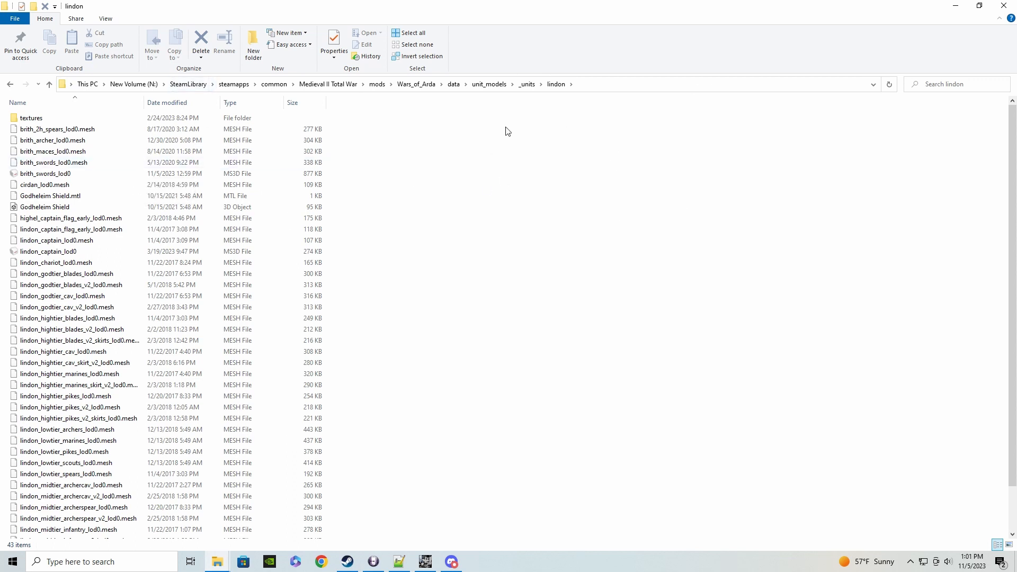
double_click(42, 177)
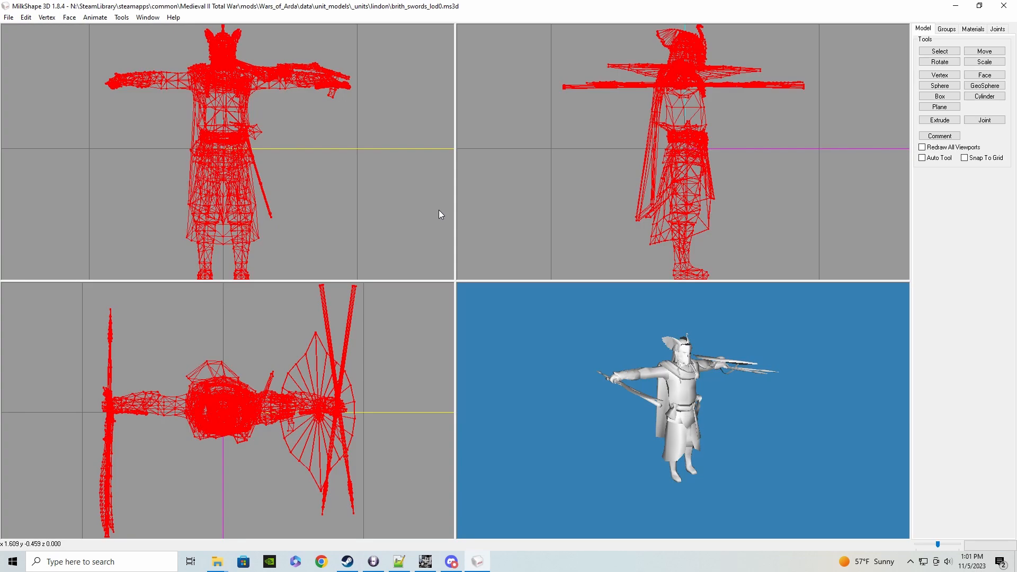
left_click_drag(841, 473, 748, 435)
left_click_drag(622, 401, 615, 357)
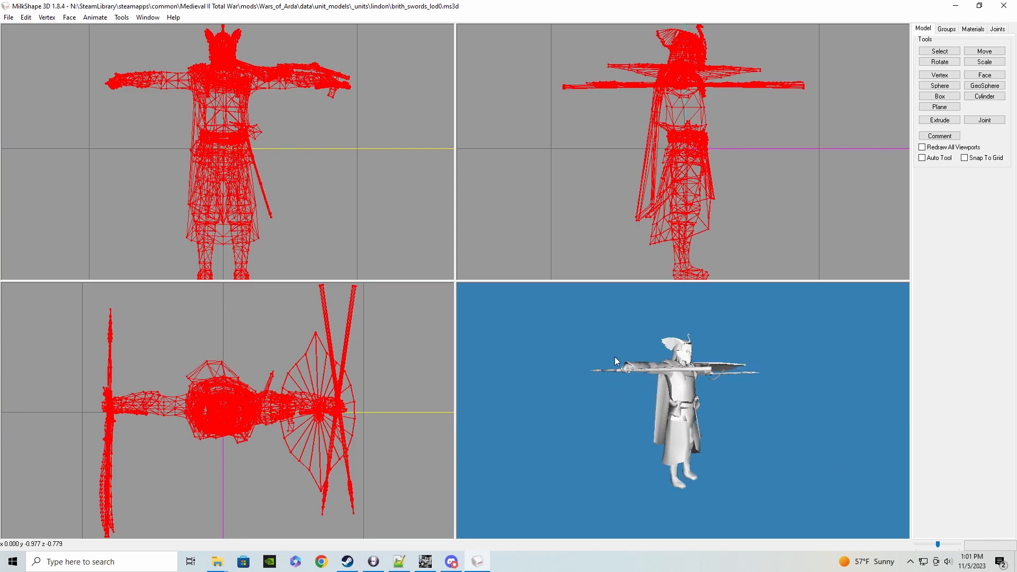
mouse_move(606, 394)
left_mouse_down()
mouse_move(653, 419)
mouse_move(658, 406)
mouse_move(631, 314)
left_mouse_up()
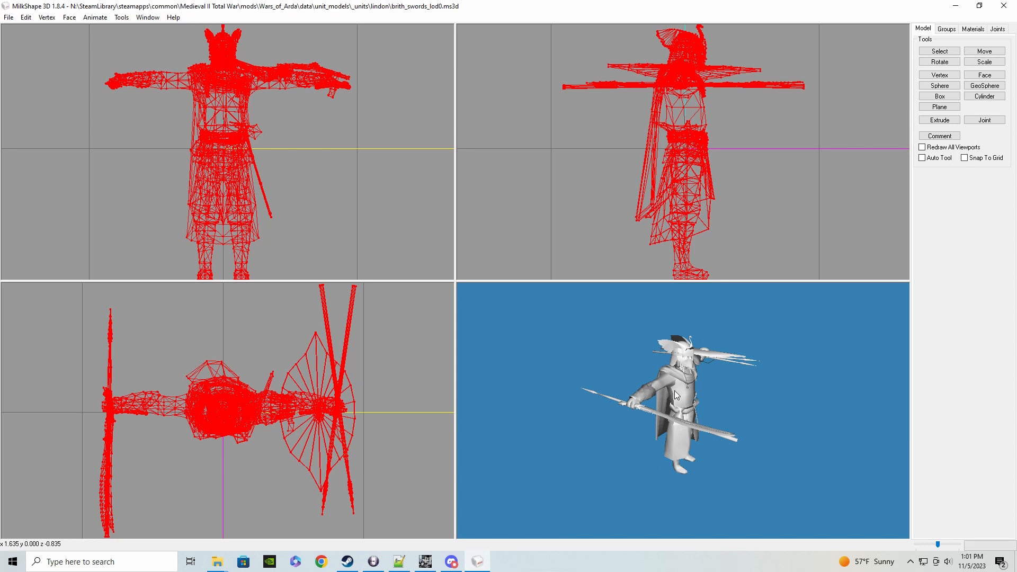
mouse_move(865, 405)
left_mouse_down()
mouse_move(718, 387)
mouse_move(791, 381)
left_mouse_up()
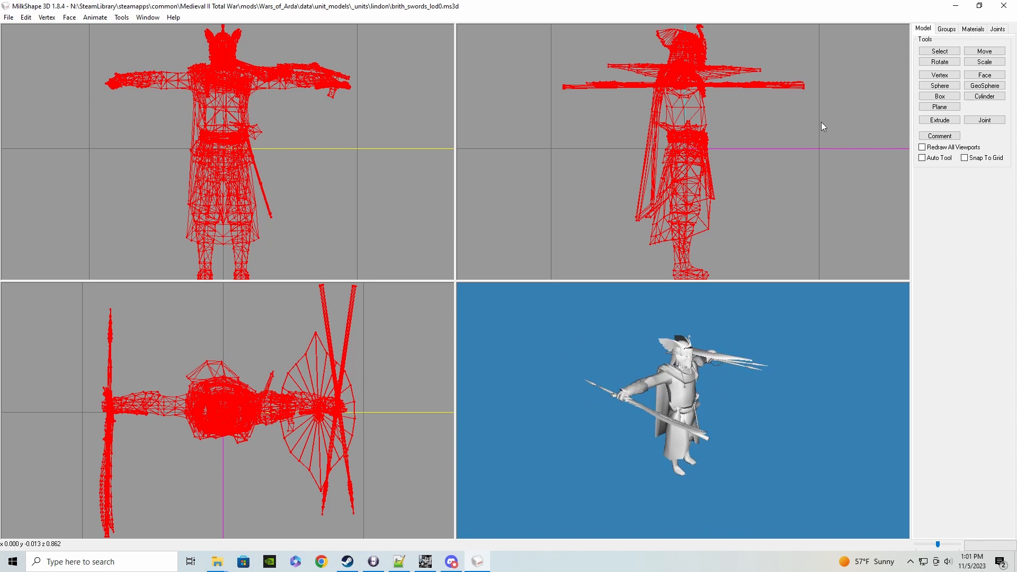
Deselect the whole model using the Select tool in Vertex mode
left_click(940, 51)
left_click(858, 71)
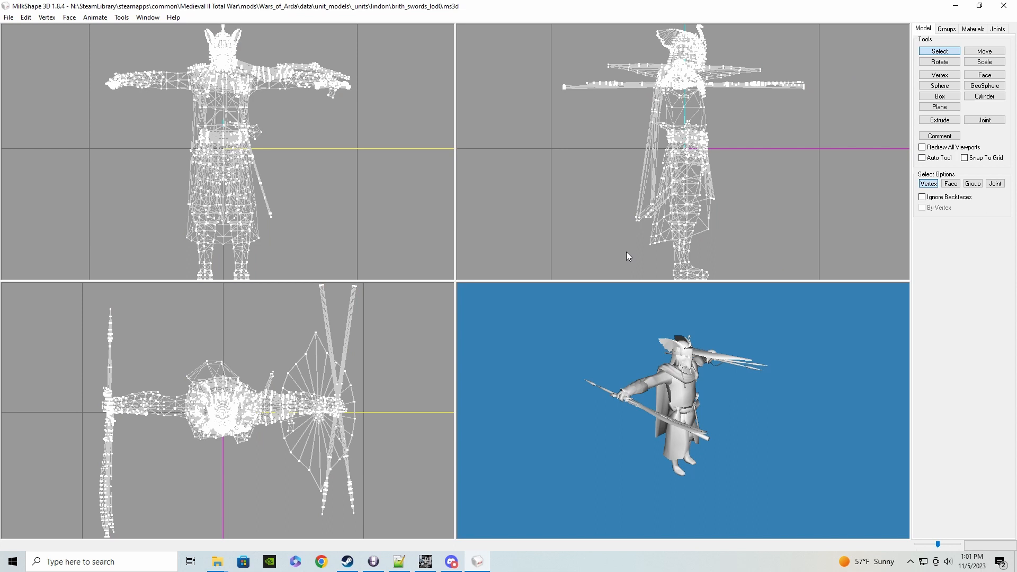
left_click(7, 17)
left_click(24, 54)
left_click_drag(653, 357, 642, 355)
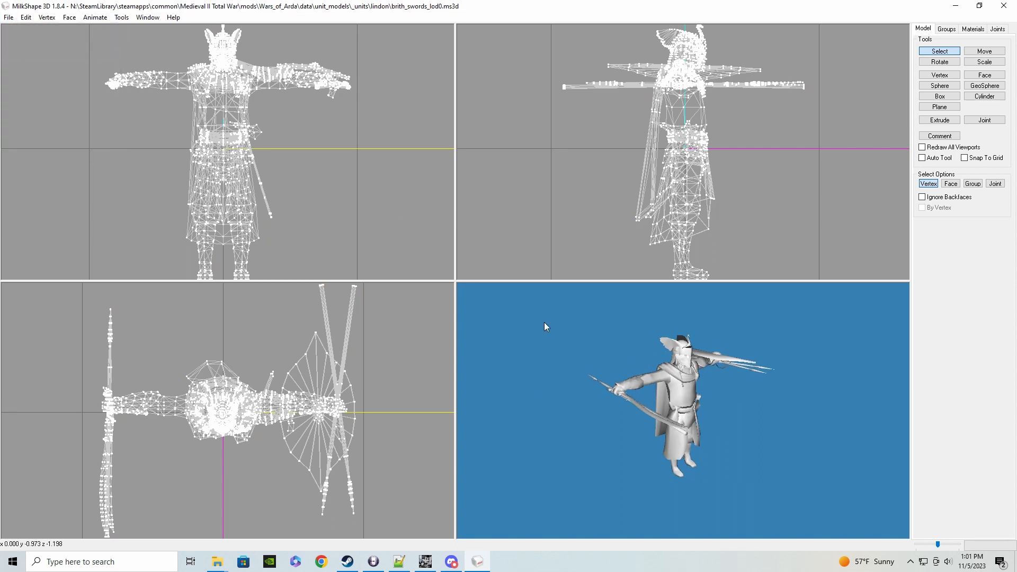
Switch to battle_models.modeldb in Notepad++ and examine the hungary faction's main texture path in the falas_marines entry
left_click(398, 561)
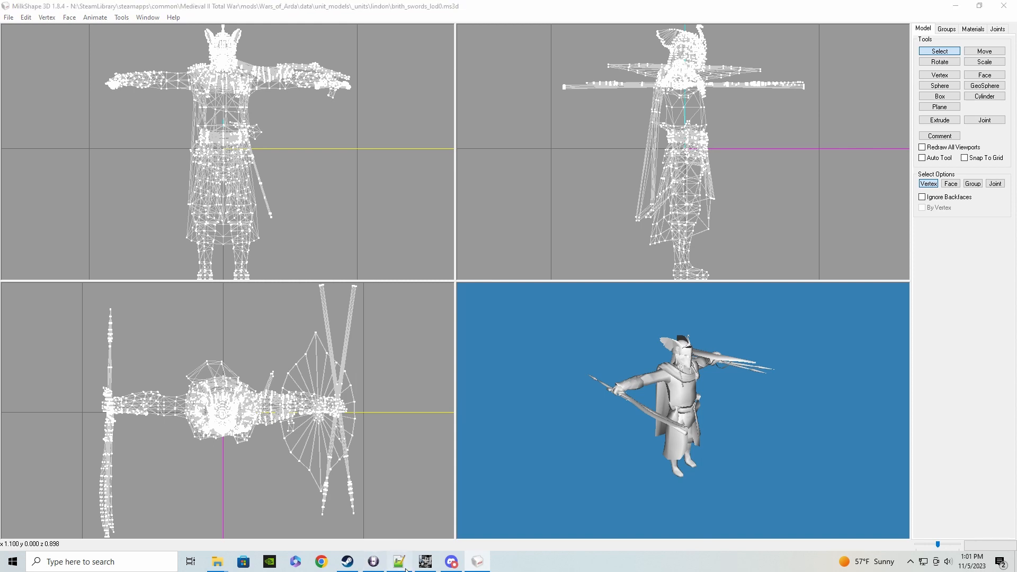
left_click(512, 101)
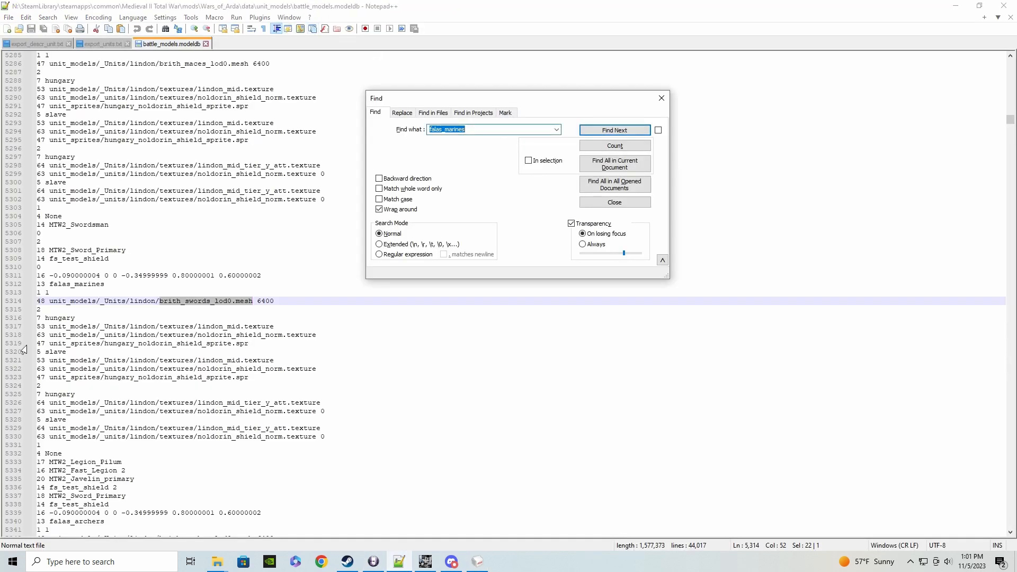
left_click(50, 326)
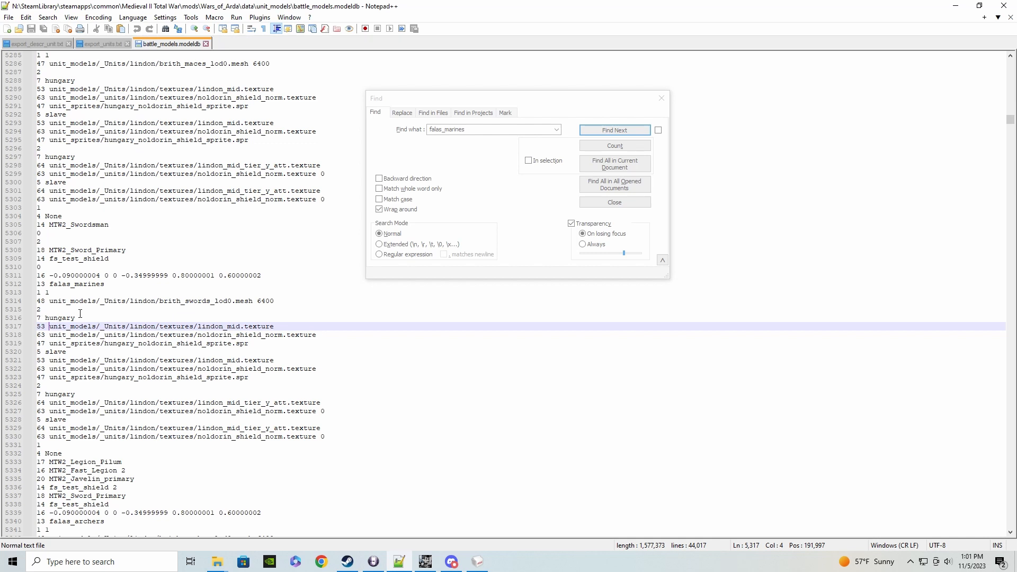
left_click_drag(77, 317, 285, 326)
key("End")
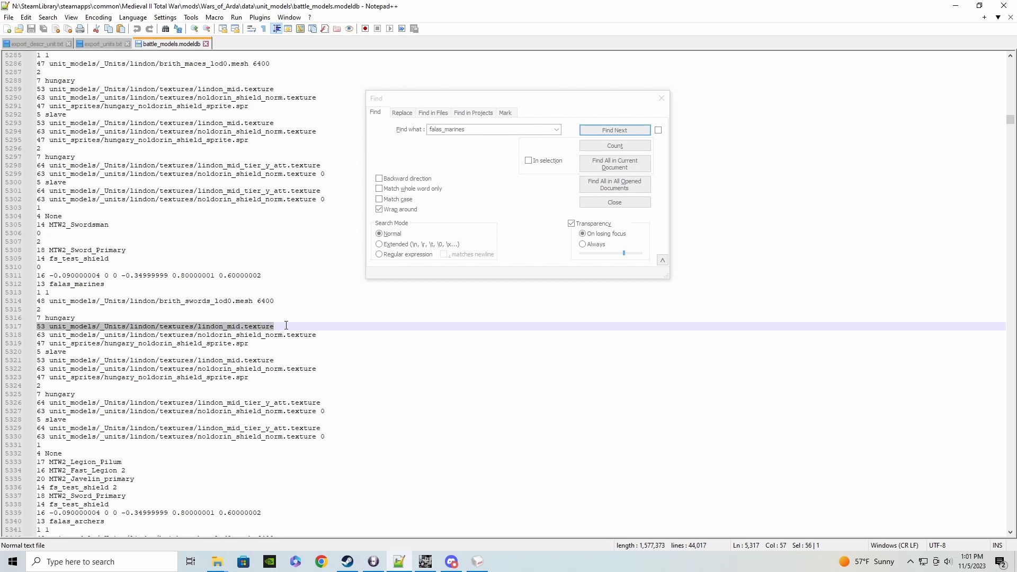
left_click(284, 325)
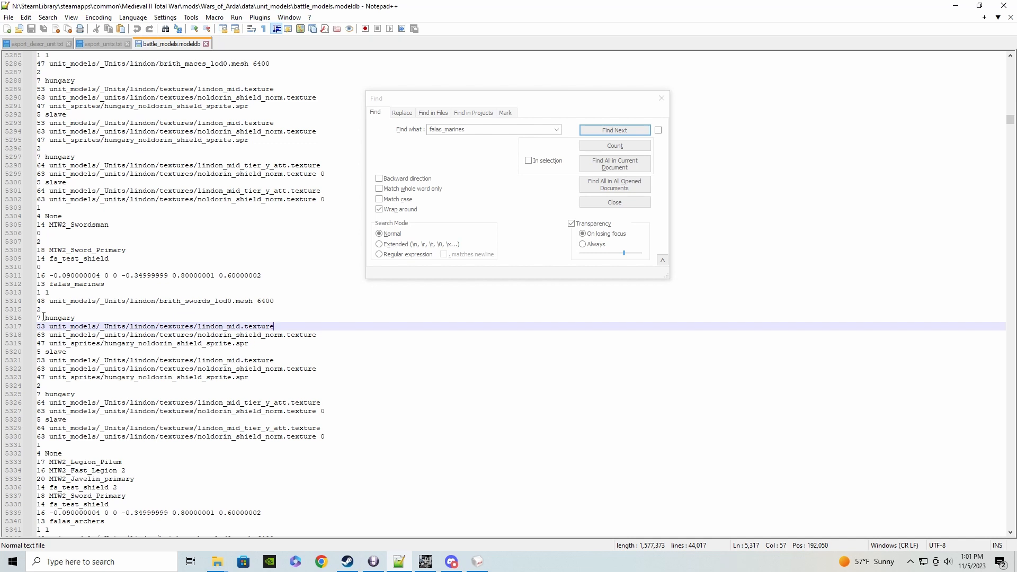
double_click(45, 317)
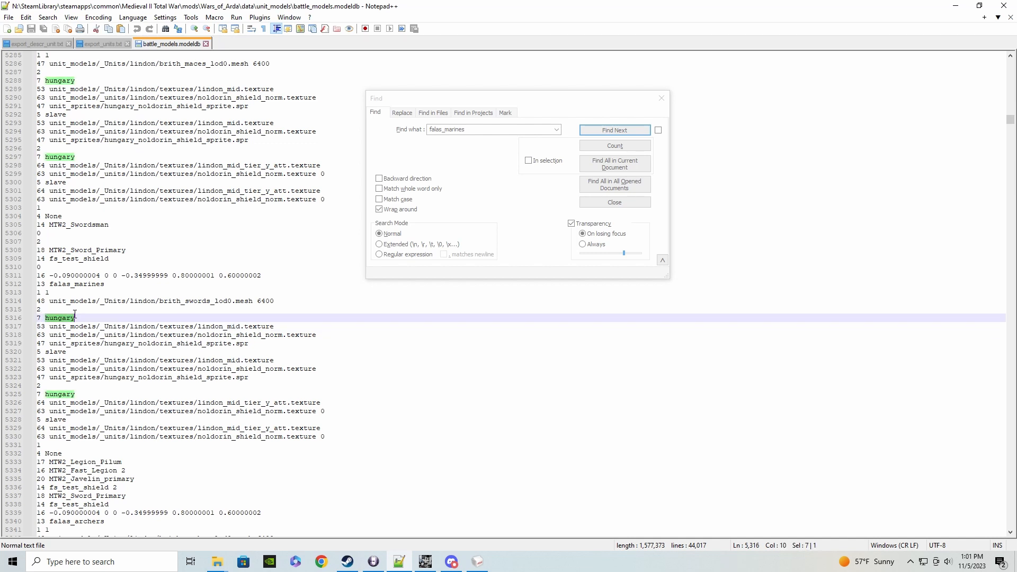
left_click(78, 324)
left_click(79, 320)
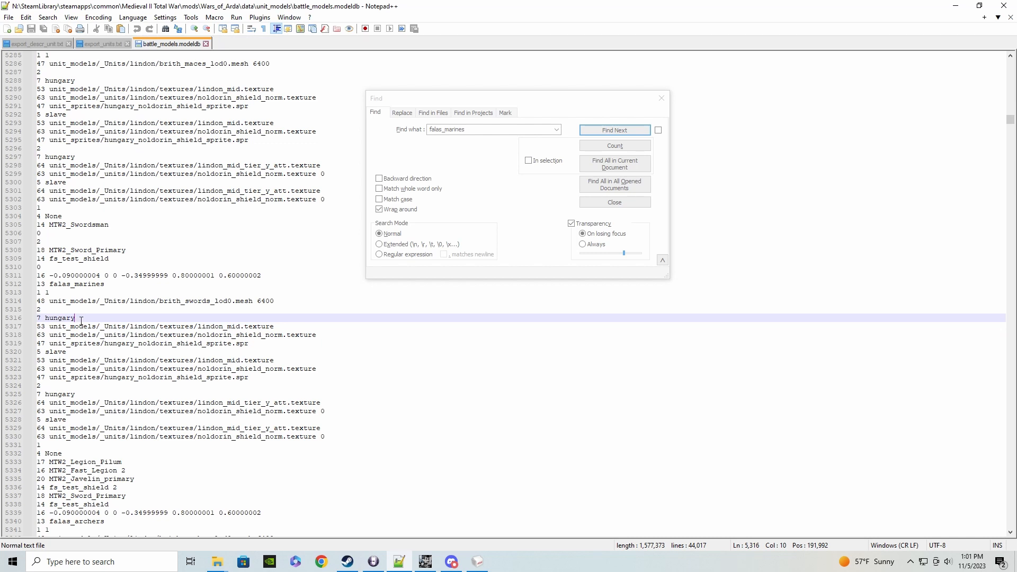
left_click(51, 326)
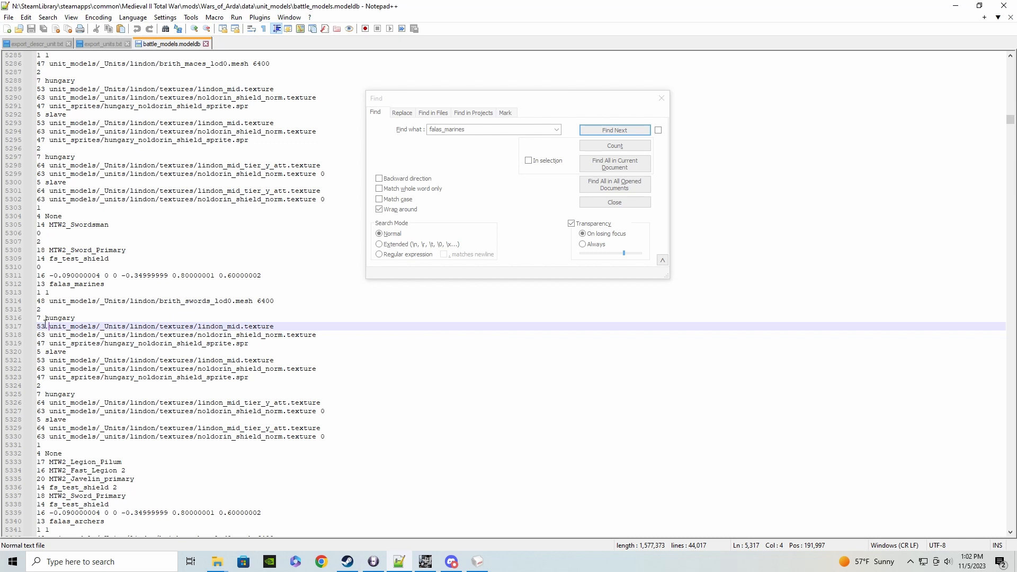
left_click_drag(51, 326, 276, 324)
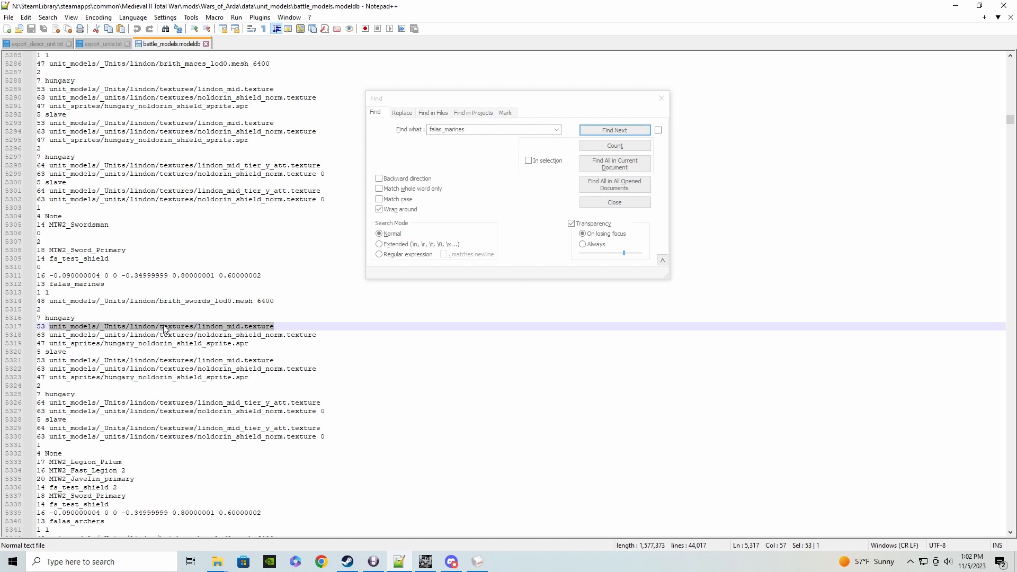
left_click(282, 327)
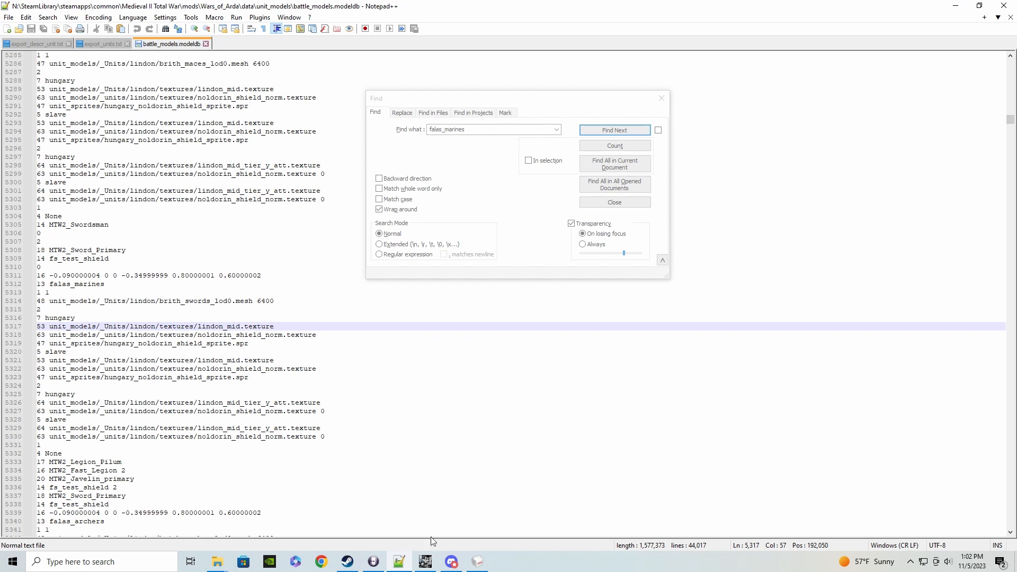
Convert lindon_mid.texture from the lindon textures folder to DDS with the M2TW Modeler's Toolbox
left_click(373, 561)
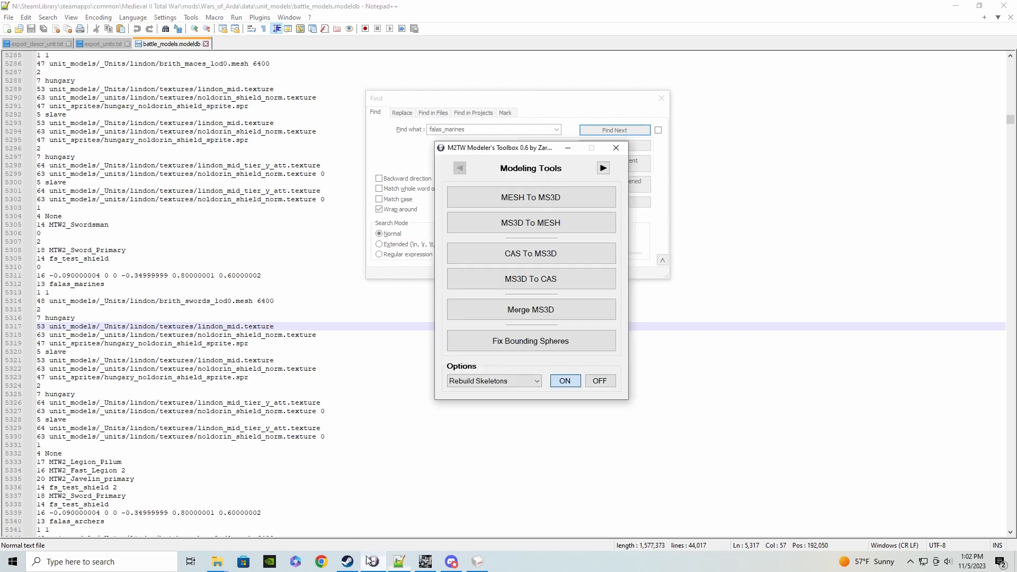
left_click(603, 168)
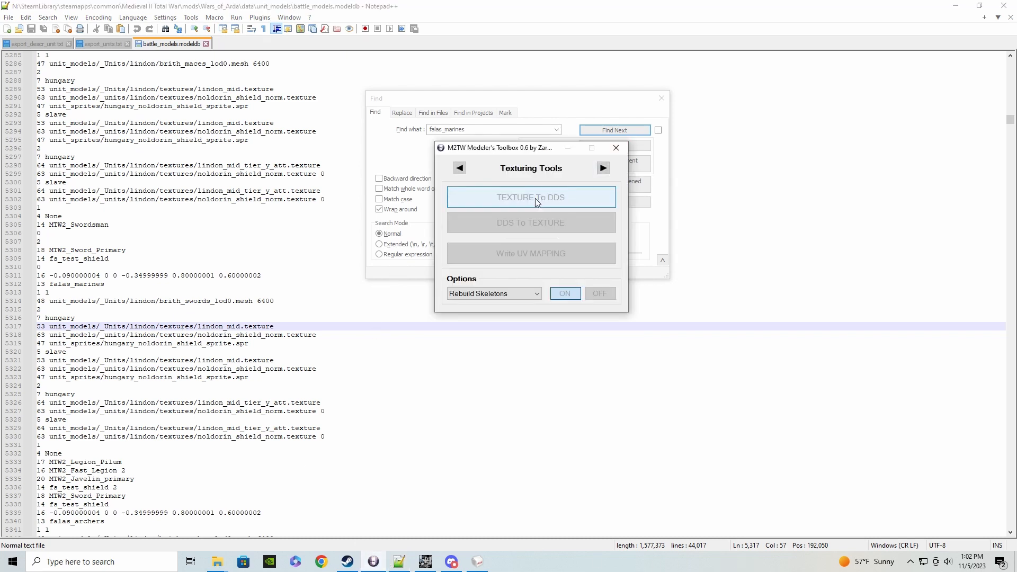
left_click(535, 198)
double_click(151, 79)
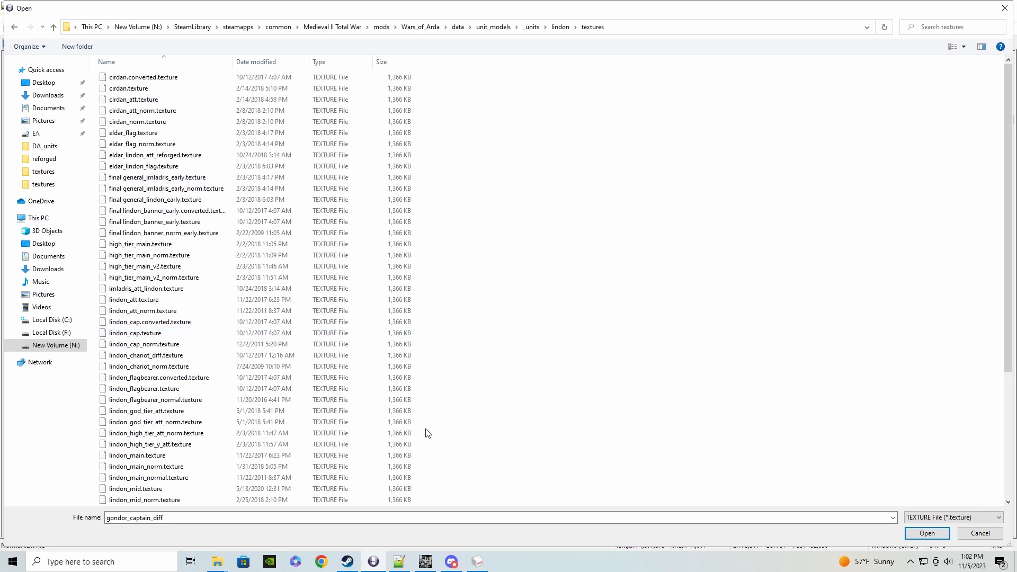
left_click(401, 560)
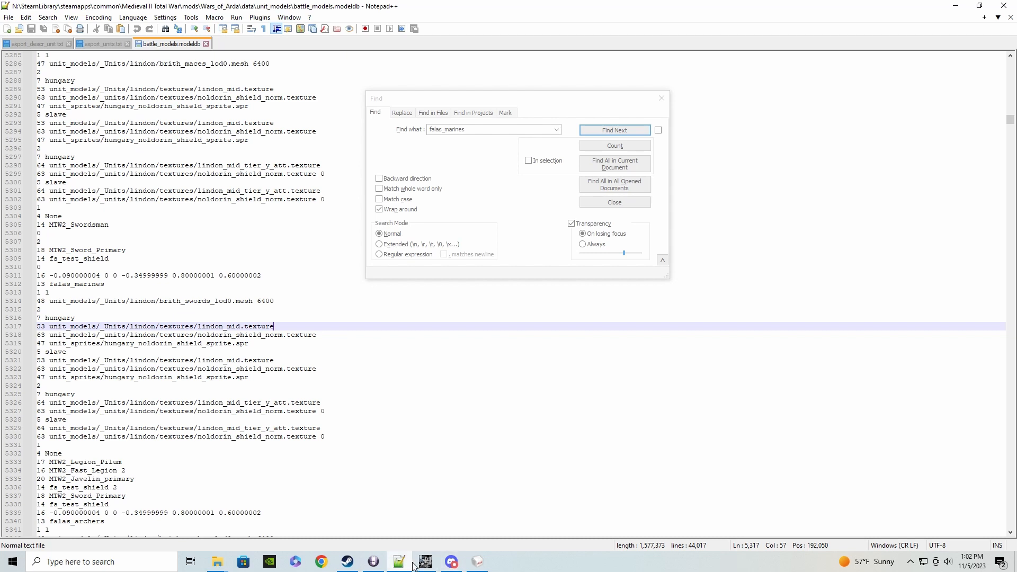
left_click(373, 561)
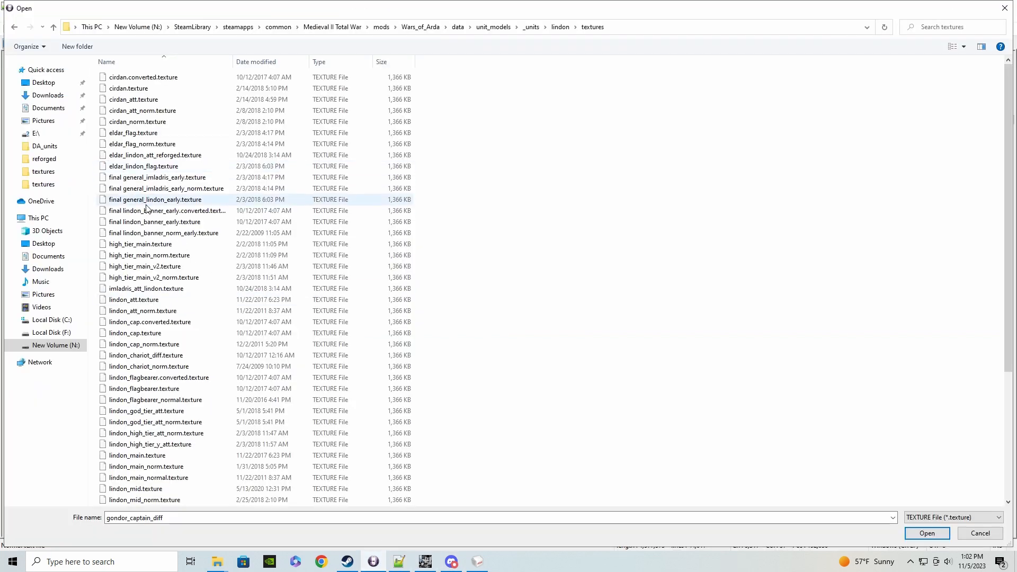
scroll(159, 228, "down", 1)
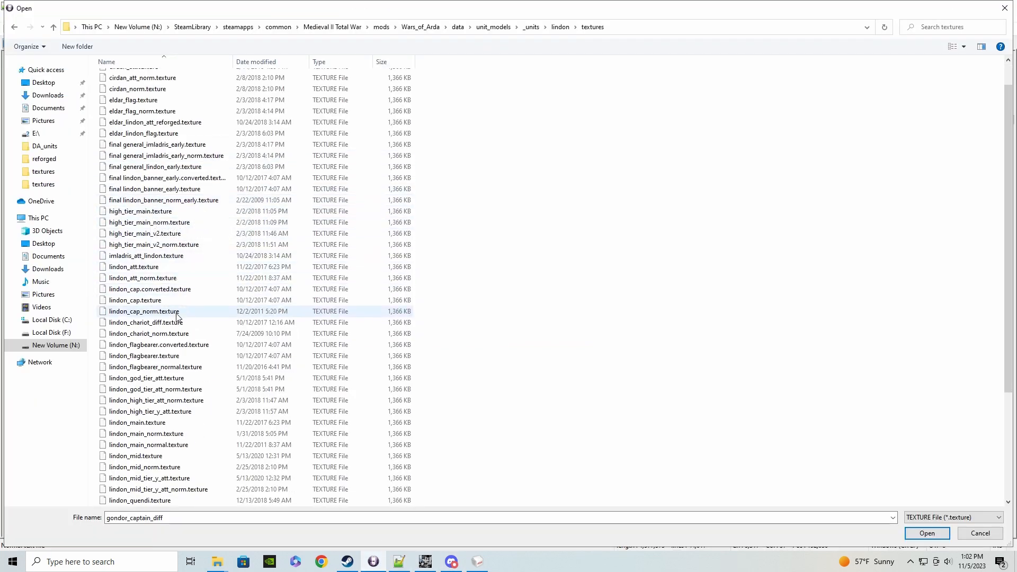
left_click(177, 455)
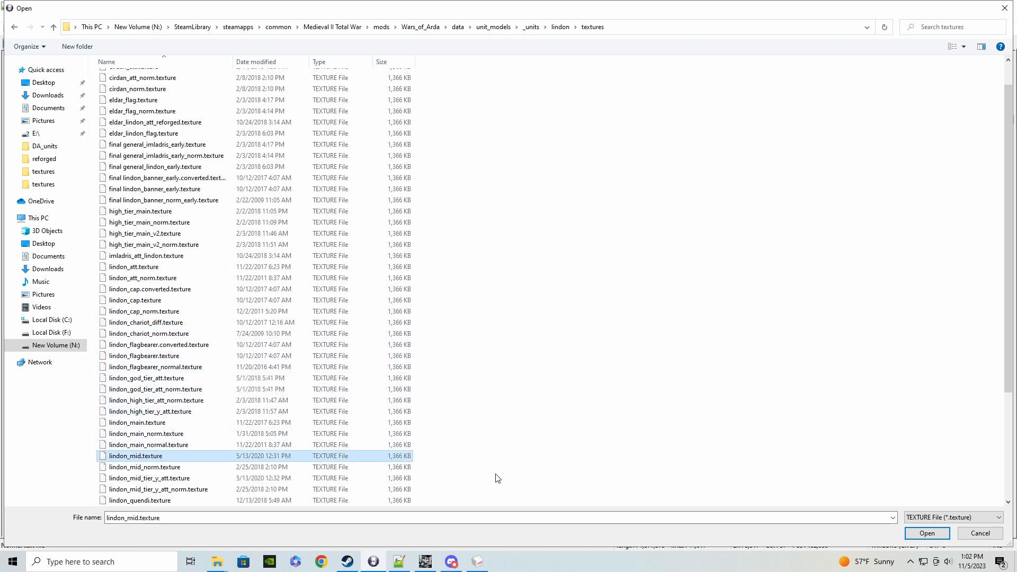
left_click(912, 535)
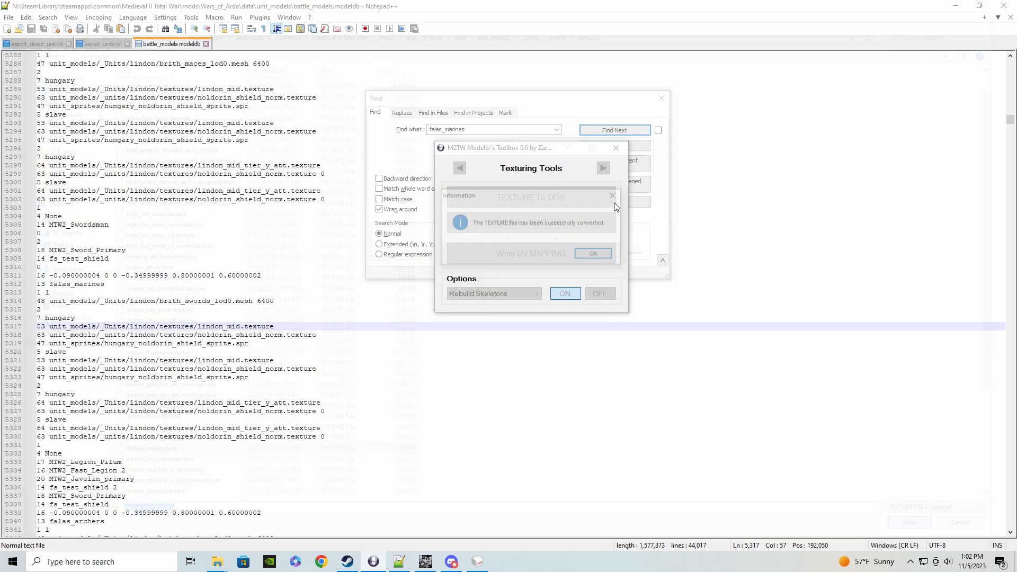
left_click(594, 252)
Rename the converted DDS file in the lindon textures folder to lindon_mid by removing the ".converted" suffix
mouse_move(226, 566)
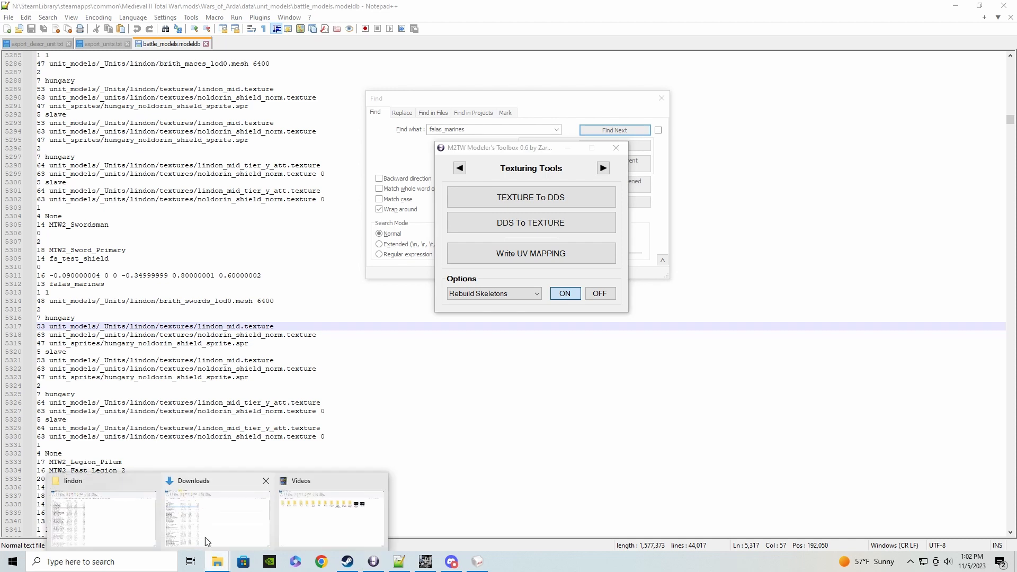
left_click(131, 520)
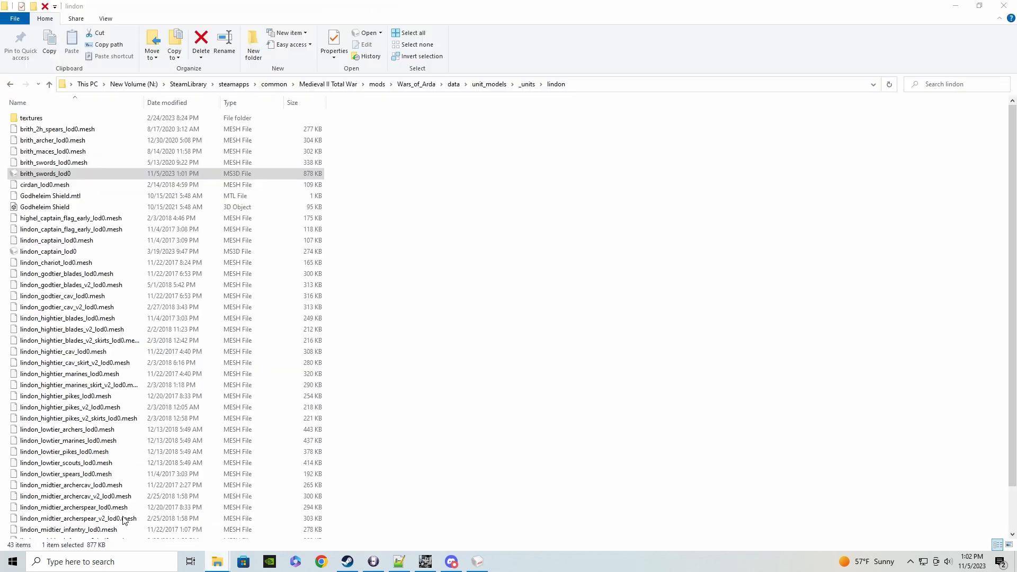
double_click(43, 118)
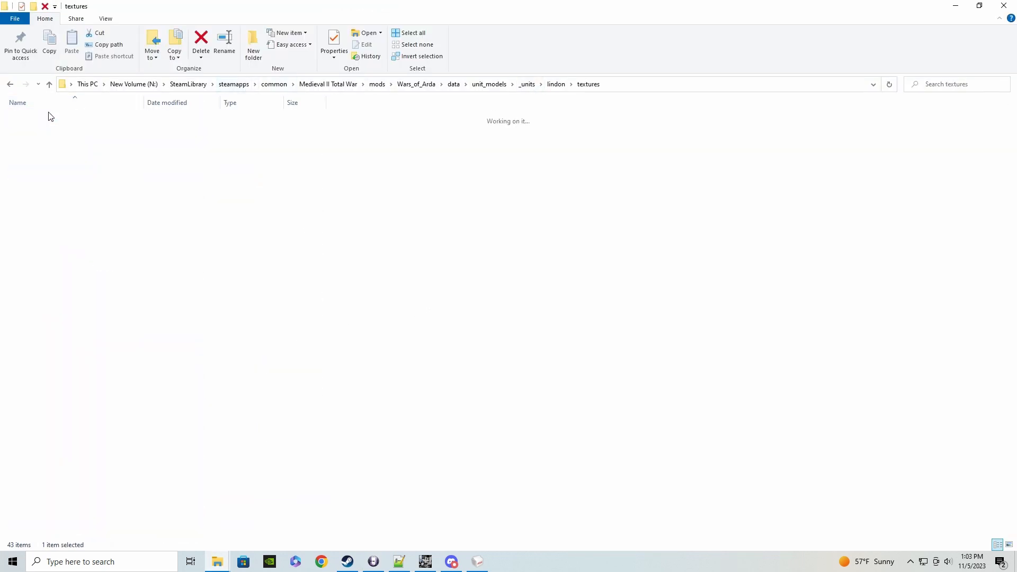
scroll(102, 182, "down", 5)
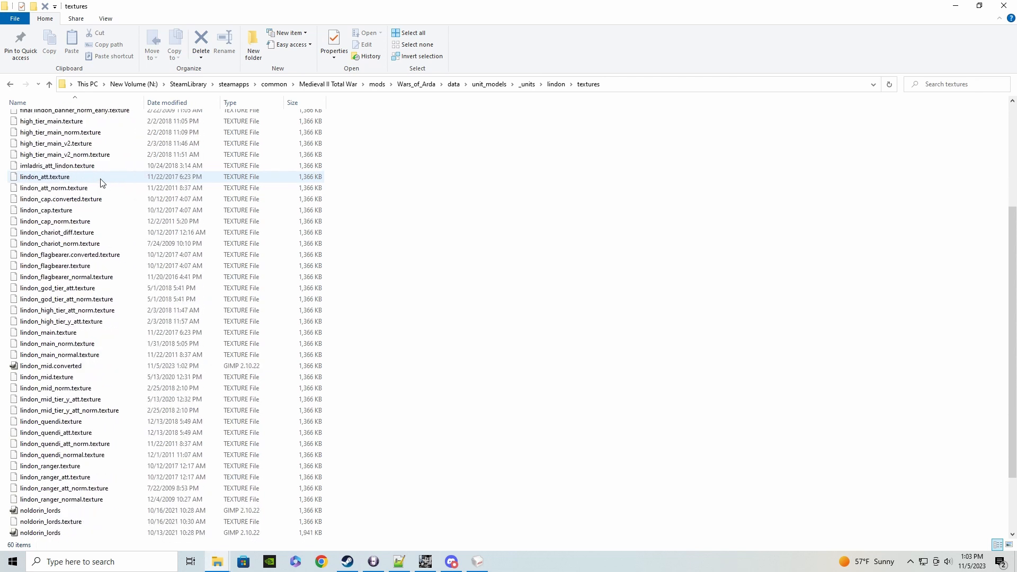
right_click(72, 367)
left_click(119, 347)
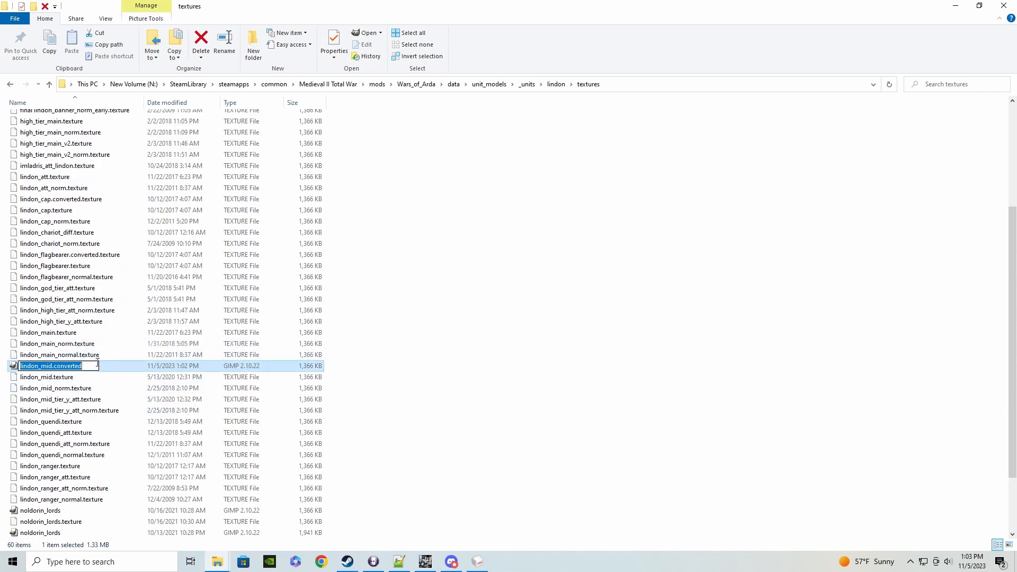
left_click_drag(82, 366, 53, 371)
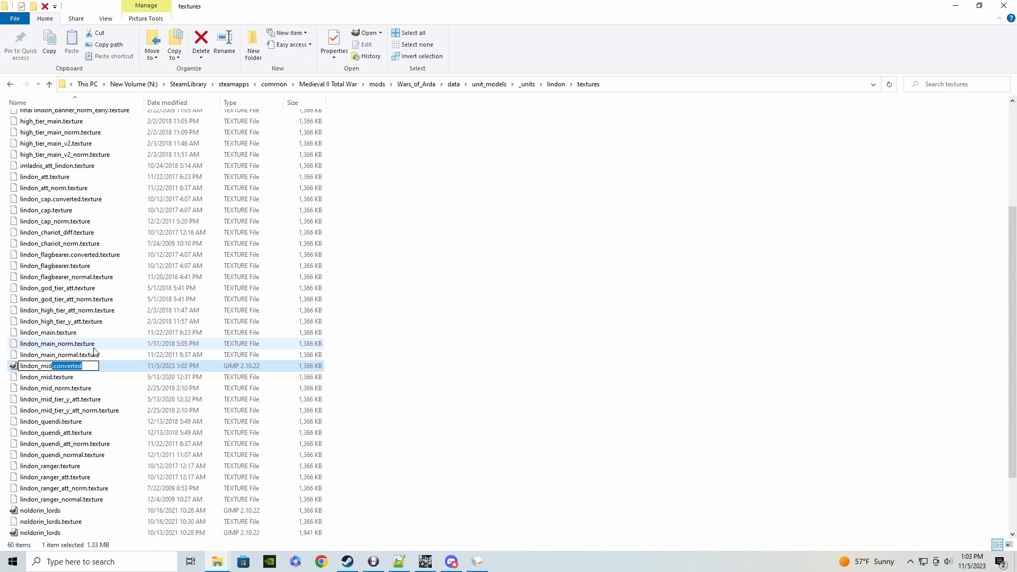
key("BackSpace")
key("Return")
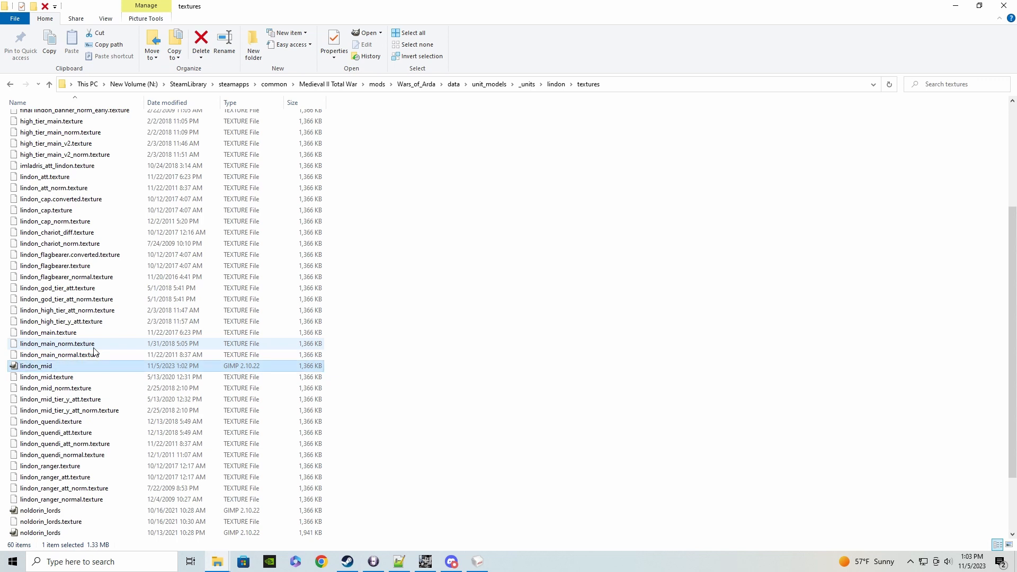
Open the lindon_mid DDS file in GIMP with mipmaps loaded and automatic YCoCg/AExp decoding enabled
double_click(61, 364)
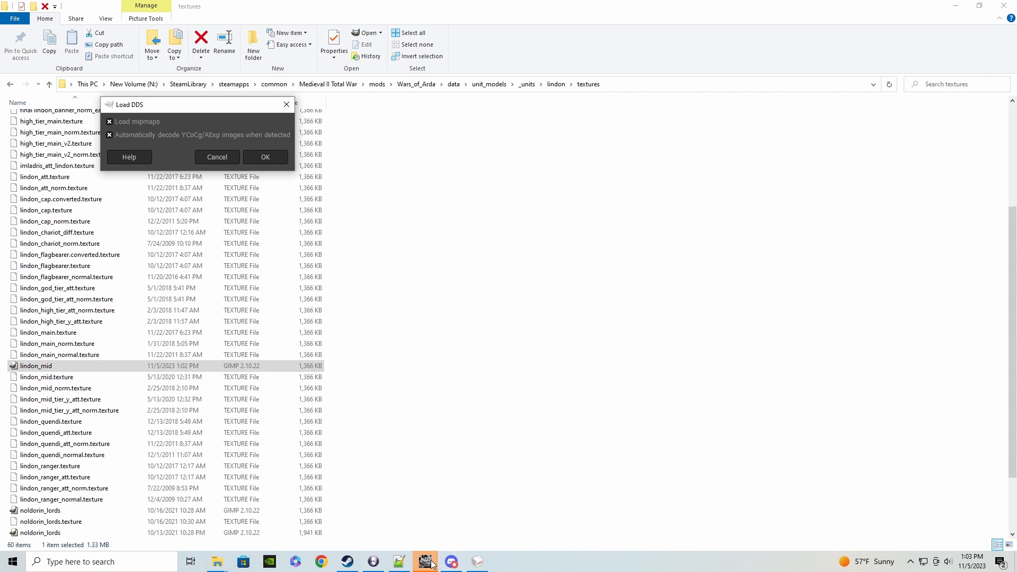
mouse_move(430, 564)
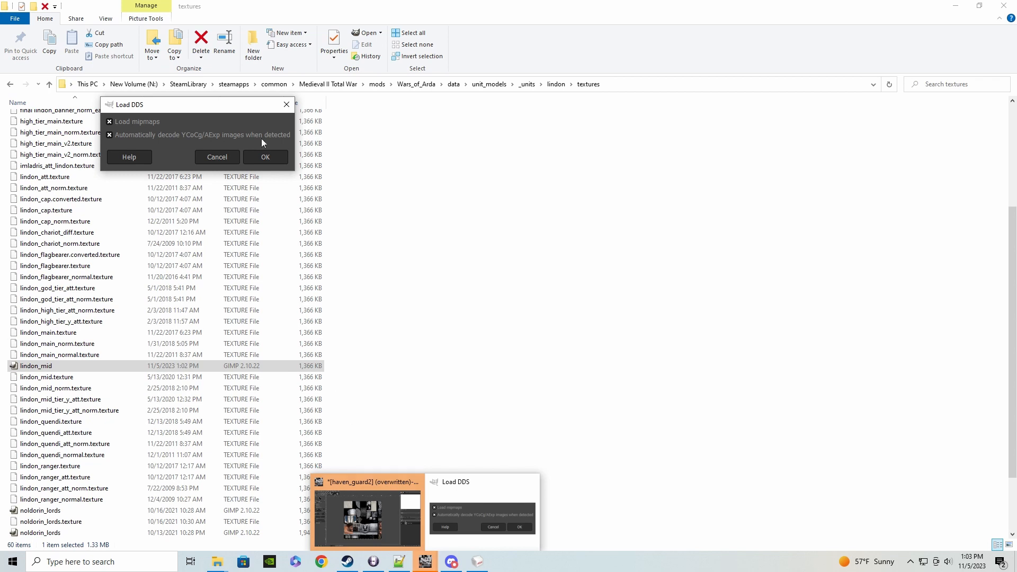
left_click(265, 157)
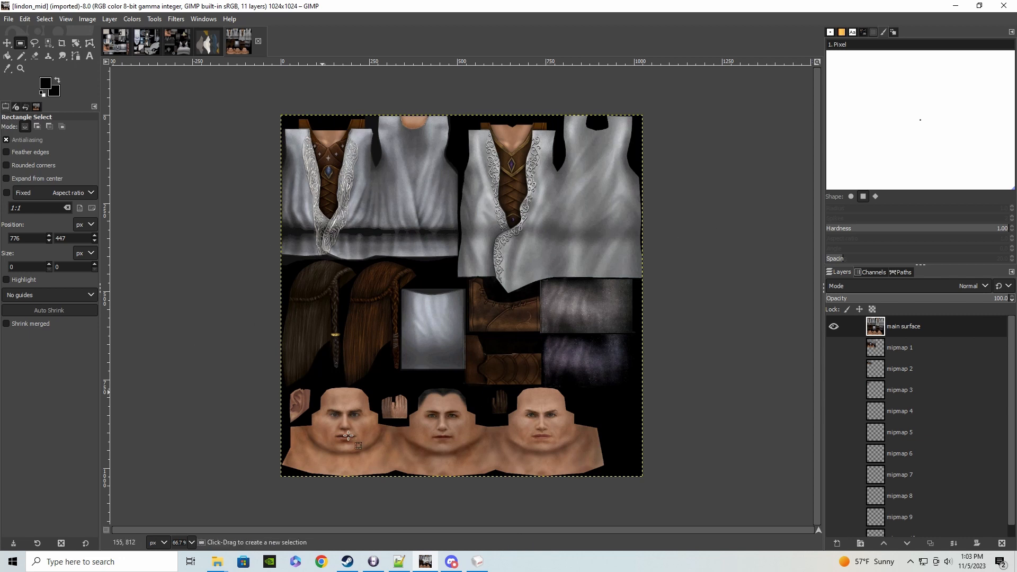
Return to battle_models.modeldb in Notepad++ and examine the falas_marines entry's hungary attachment texture path
left_click(399, 561)
left_click(325, 404)
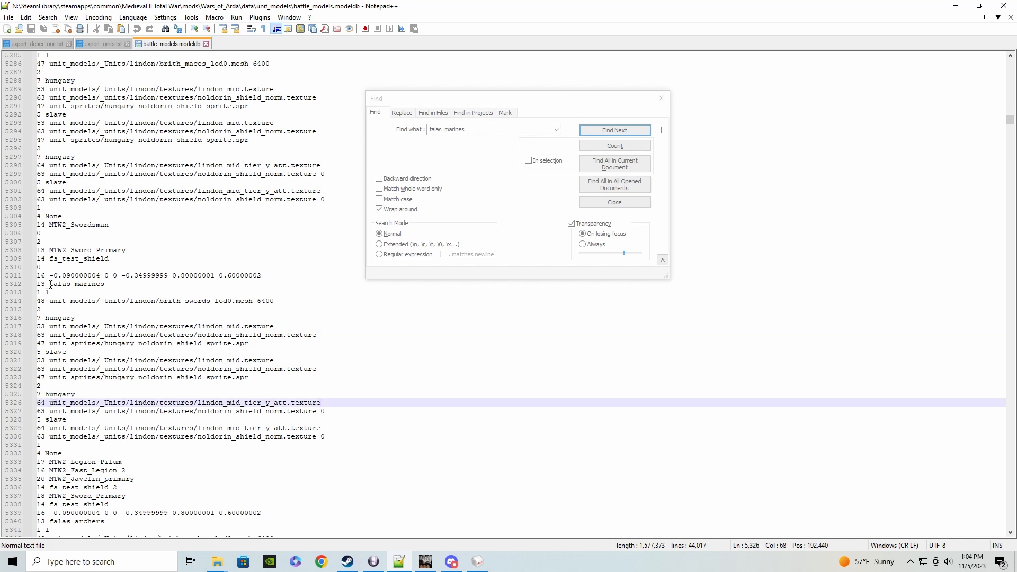
left_click_drag(50, 285, 105, 285)
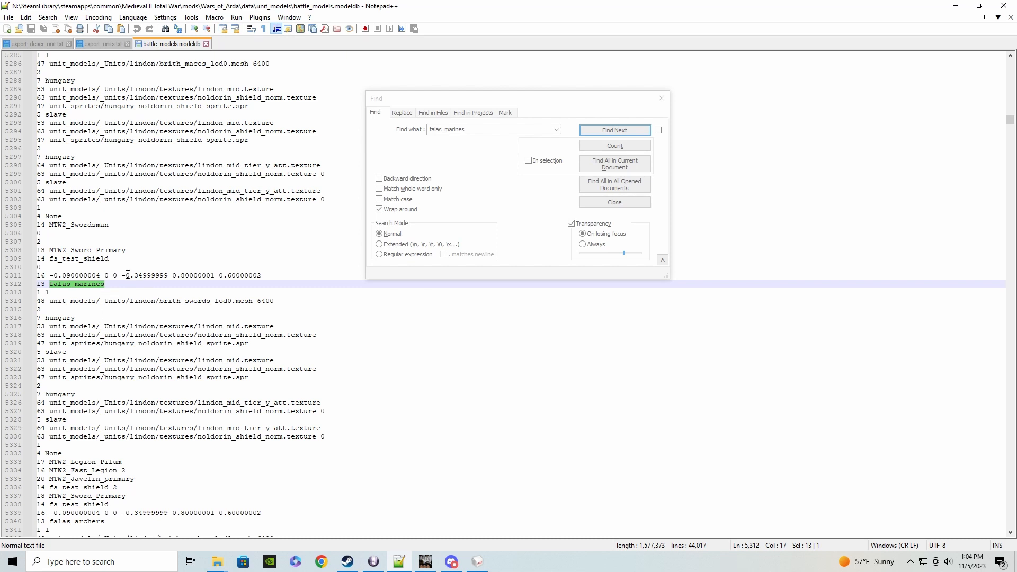
left_click(126, 283)
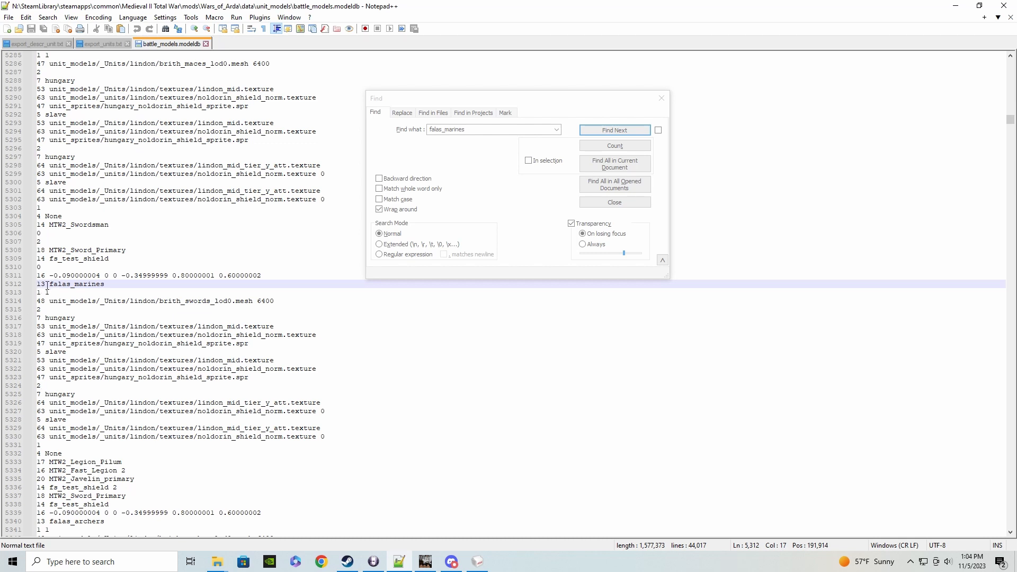
left_click_drag(49, 286, 105, 285)
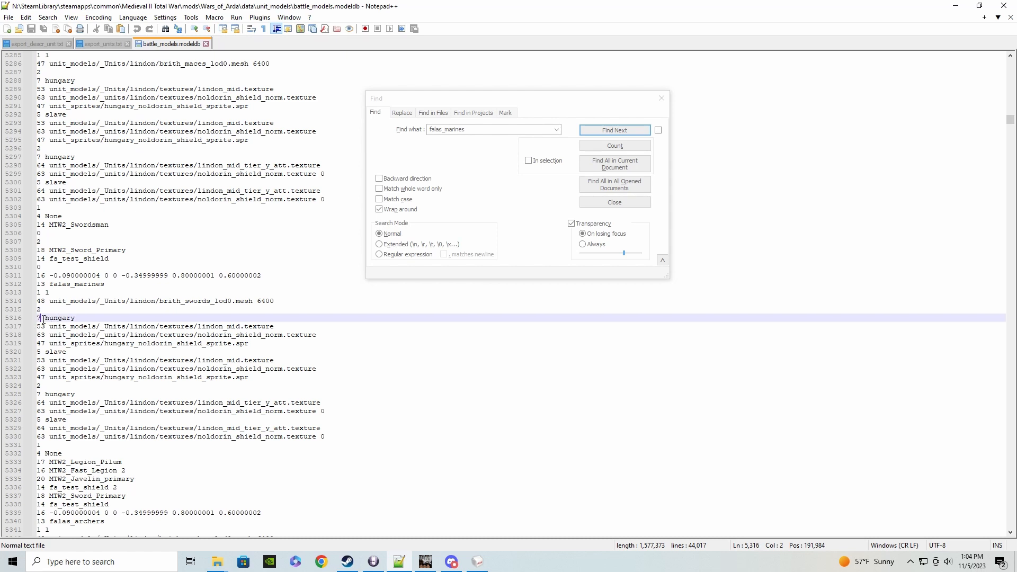
left_click_drag(41, 317, 78, 318)
left_click(50, 411)
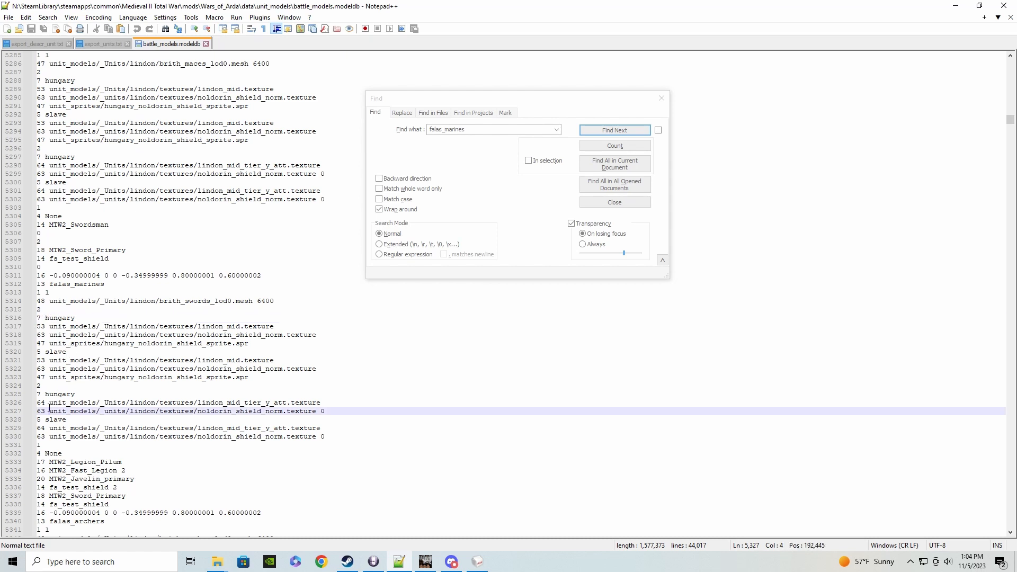
left_click_drag(45, 394, 314, 402)
left_click(58, 402)
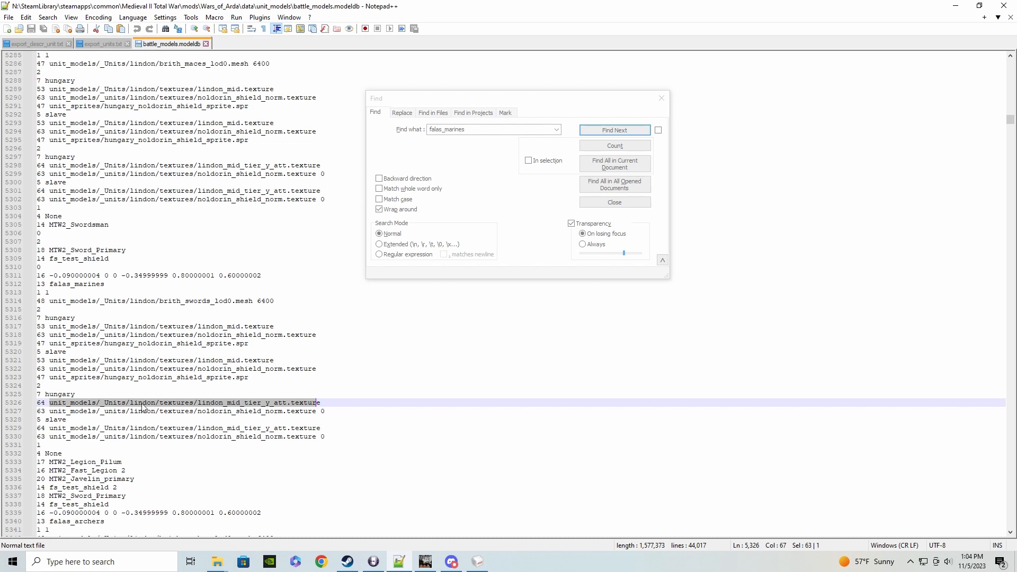
left_click(323, 401)
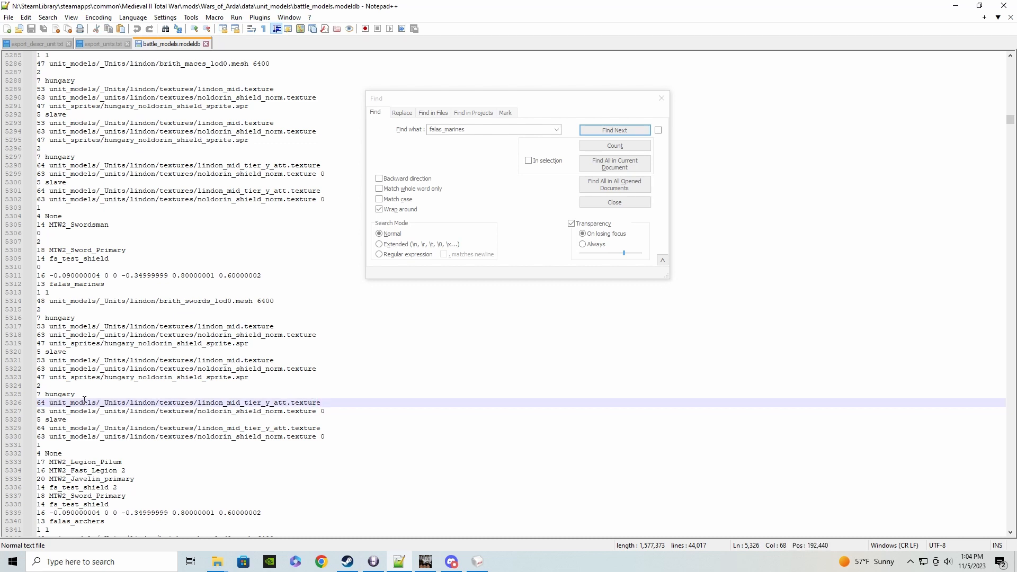
Convert lindon_mid_tier_y_att.texture from the lindon textures folder to DDS with the M2TW Modeler's Toolbox
left_click(373, 561)
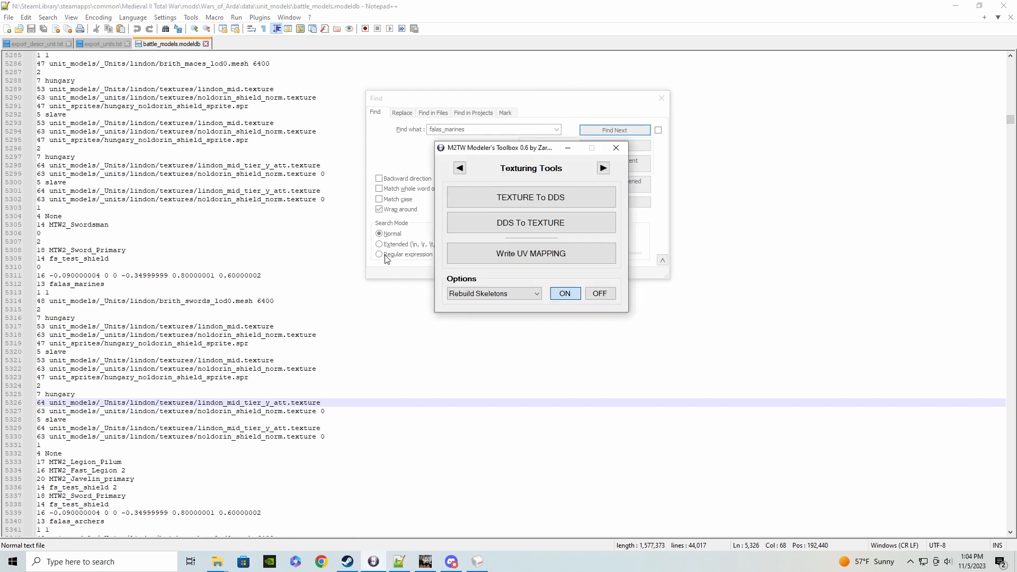
left_click(536, 197)
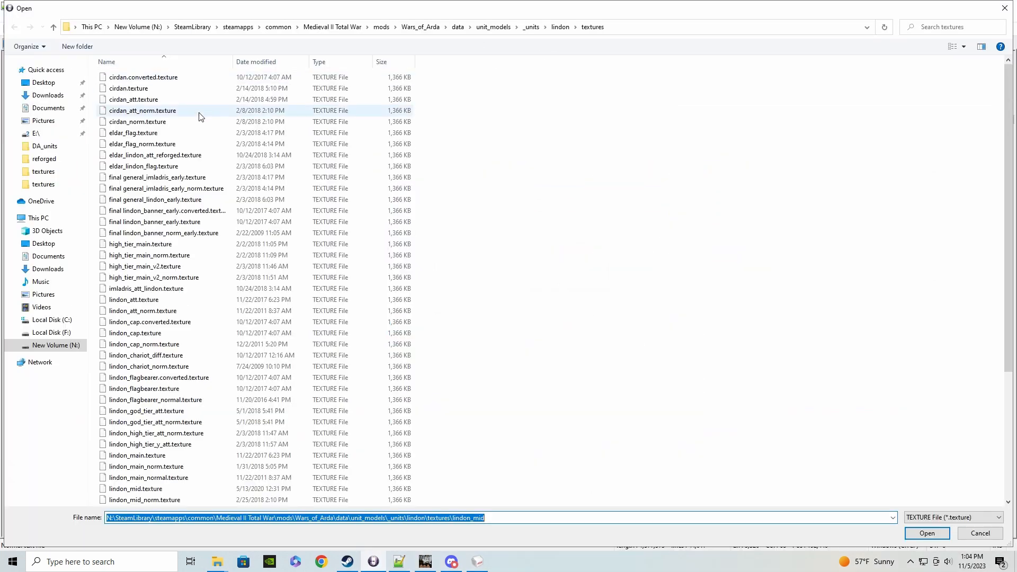
left_click(403, 563)
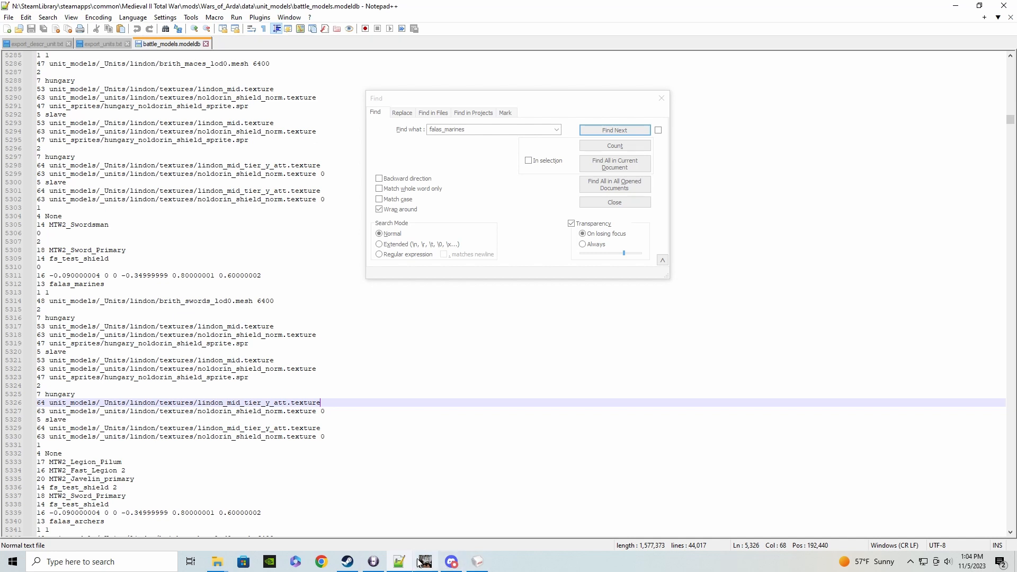
left_click(373, 561)
scroll(153, 258, "down", 3)
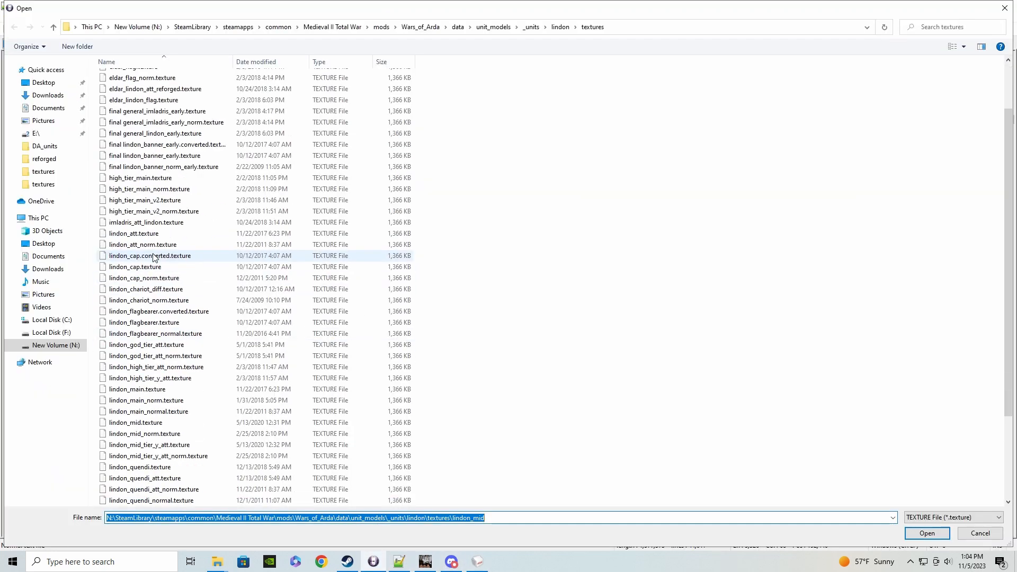
left_click(191, 412)
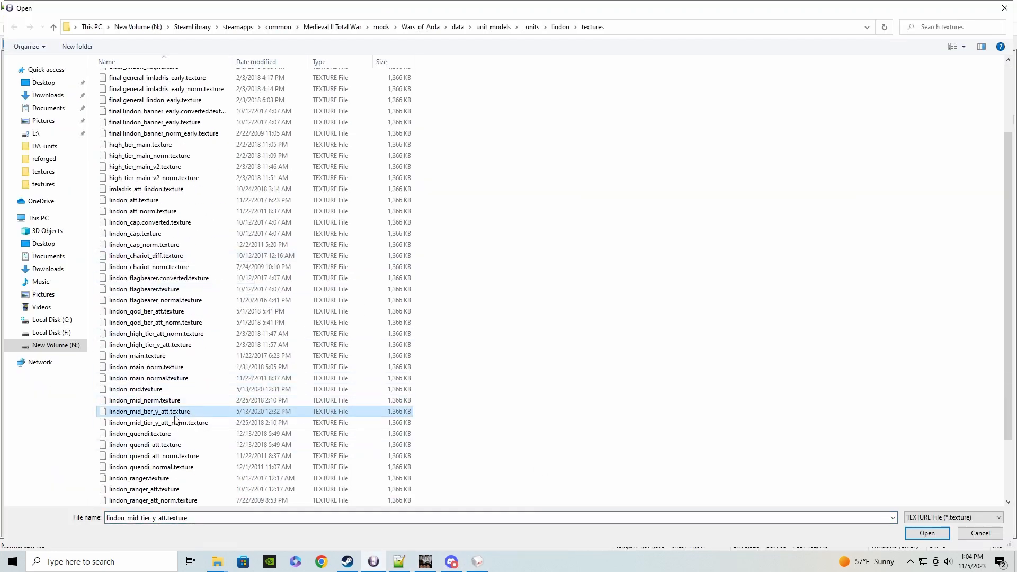
left_click(926, 533)
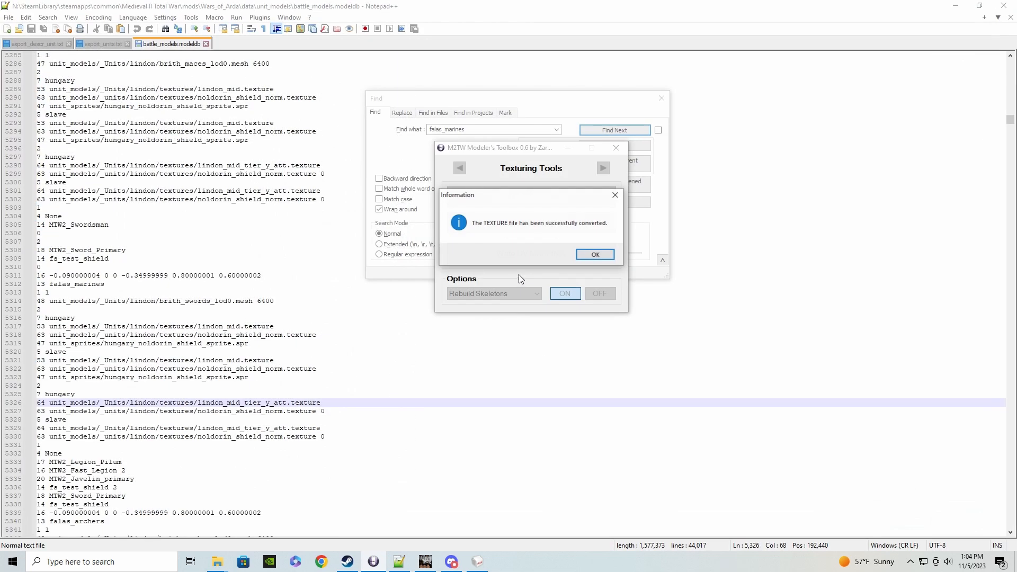
left_click(596, 258)
Rename the converted attachment DDS file in the lindon textures folder to lindon_mid_tier_y_att by removing the ".converted" suffix
left_click(425, 563)
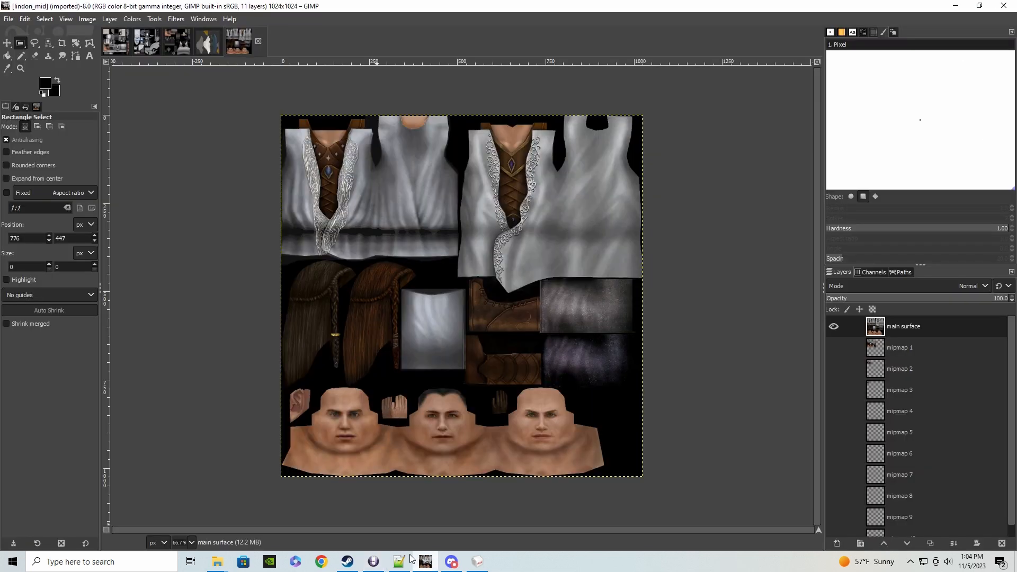
mouse_move(217, 561)
left_click(141, 515)
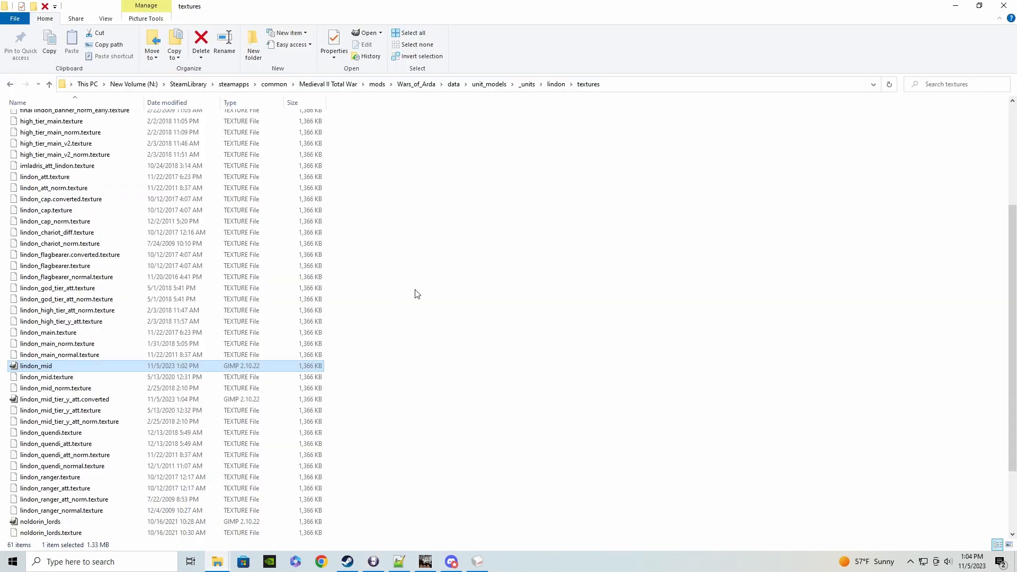
scroll(170, 369, "down", 2)
left_click(113, 332)
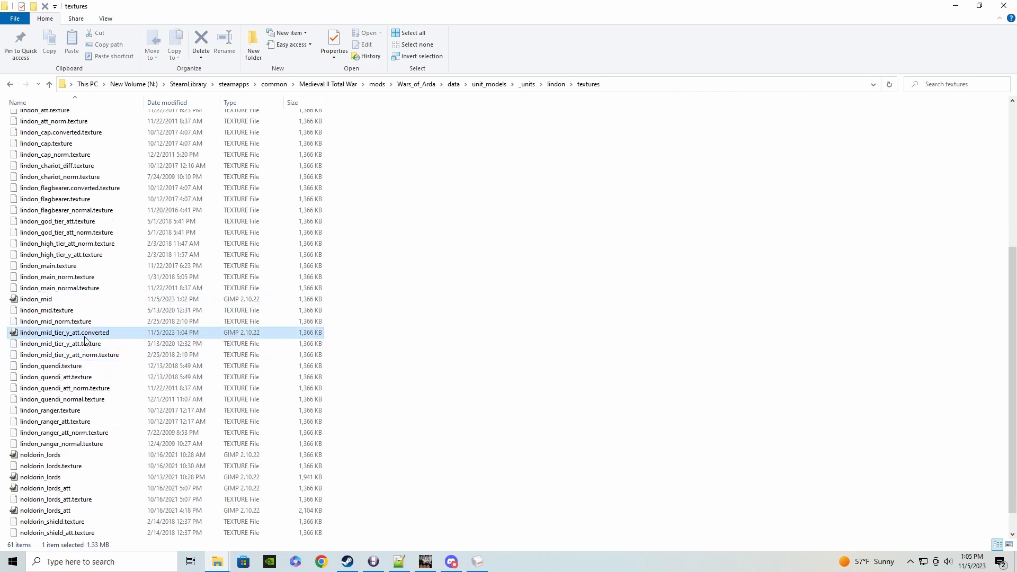
right_click(101, 334)
left_click(87, 313)
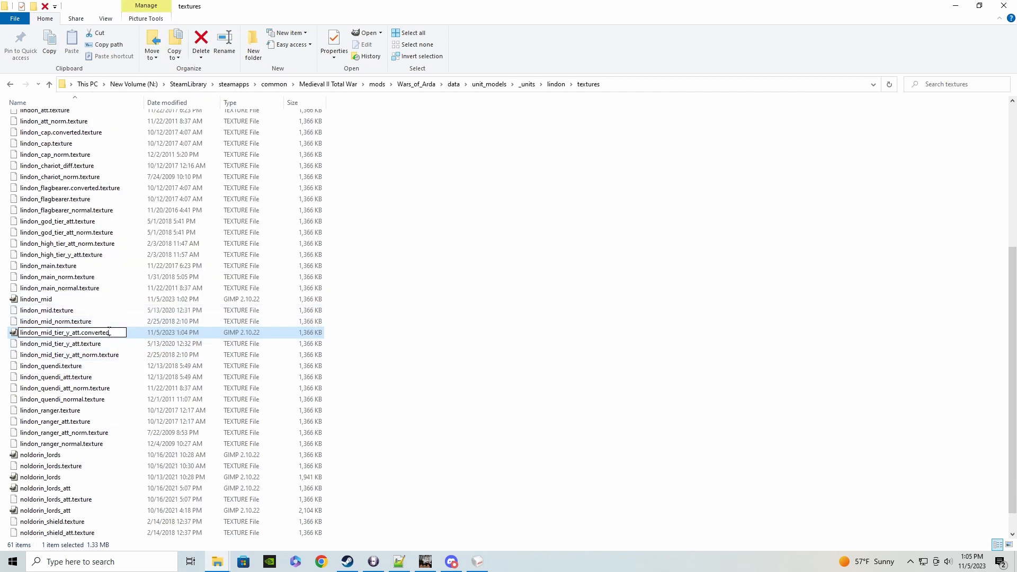
double_click(112, 332)
key("BackSpace")
key("BackSpace")
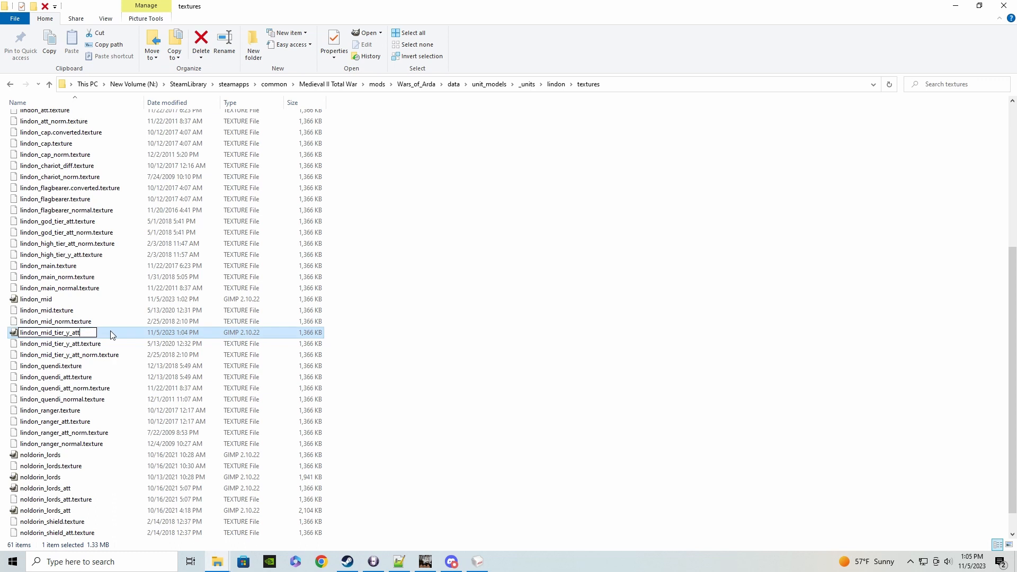
key("Return")
Open the lindon_mid_tier_y_att DDS file in GIMP with mipmaps loaded and automatic YCoCg/AExp decoding enabled
double_click(110, 332)
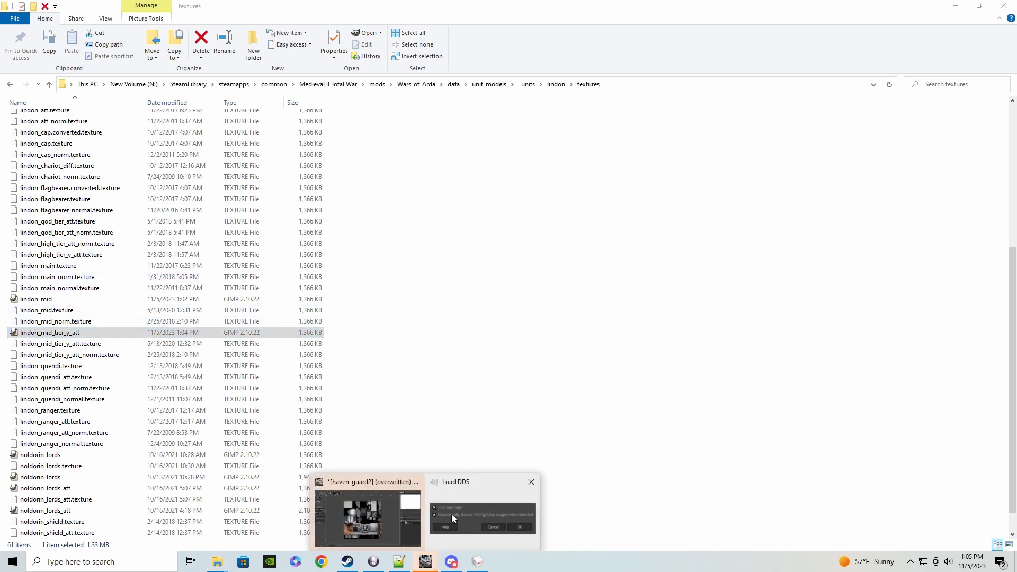
left_click(458, 513)
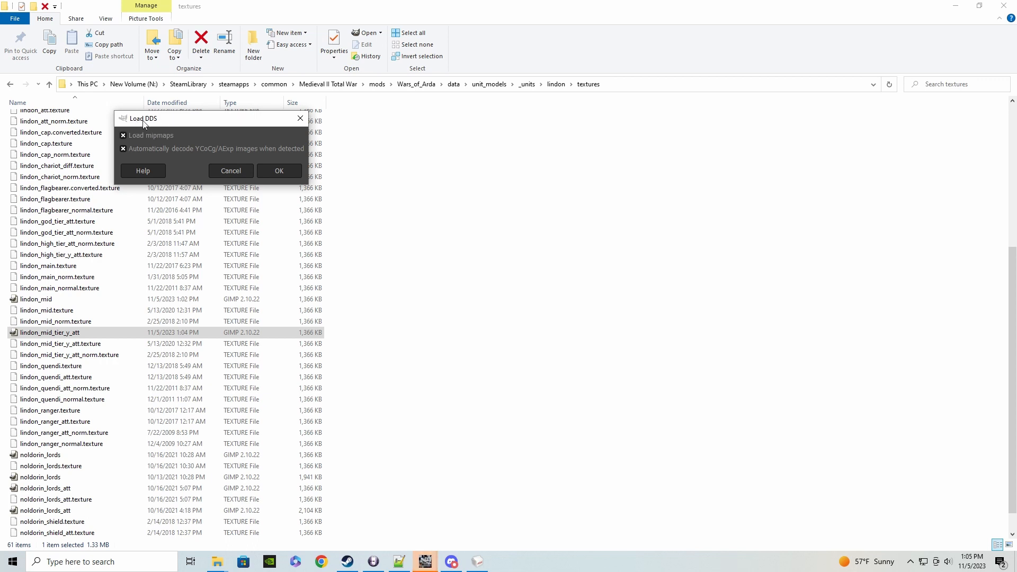
left_click(279, 170)
left_click(426, 562)
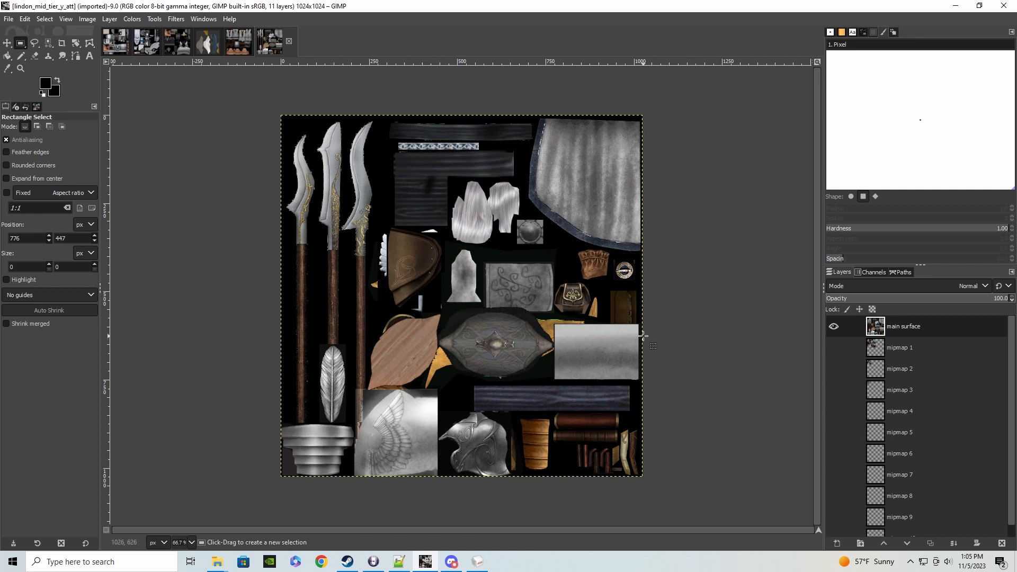
left_click(8, 19)
left_click(7, 22)
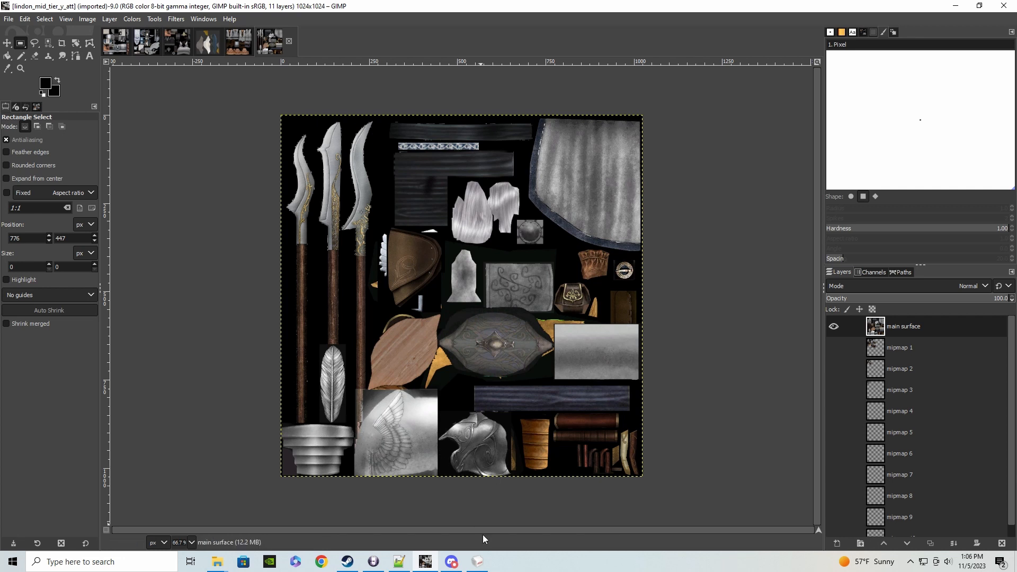
Switch to MilkShape 3D and display the Figure and Attachments materials of the brith_swords_lod0 model
left_click(477, 561)
left_click_drag(643, 449, 692, 430)
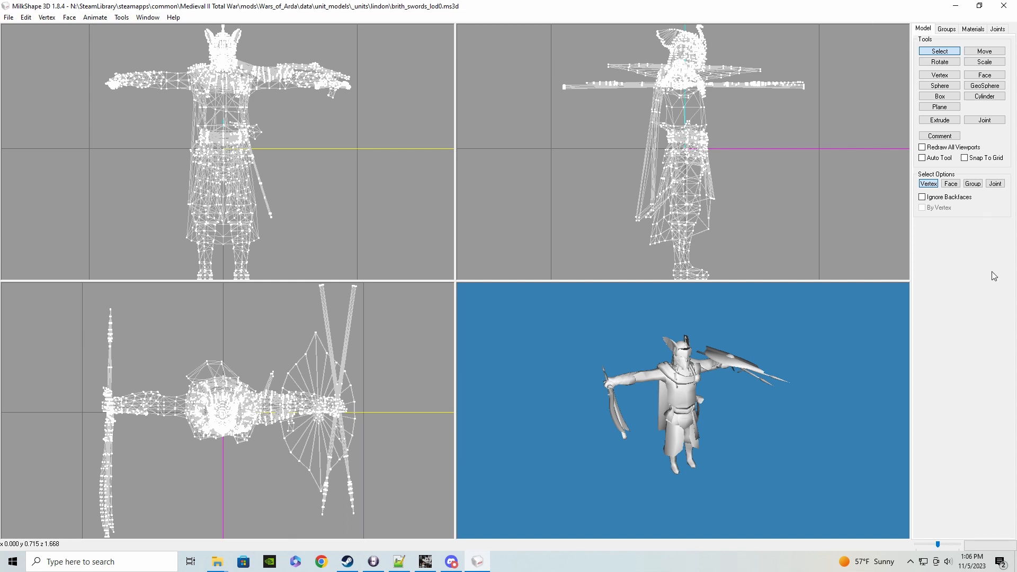
left_click(979, 30)
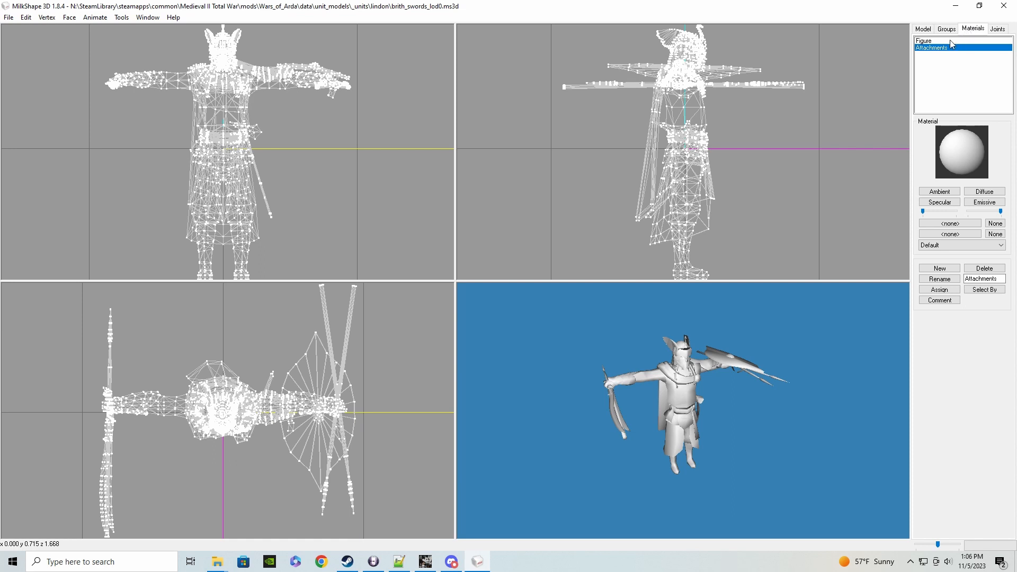
Return to battle_models.modeldb in Notepad++ and examine the falas_marines entry's hungary main and attachment texture paths
left_click(399, 562)
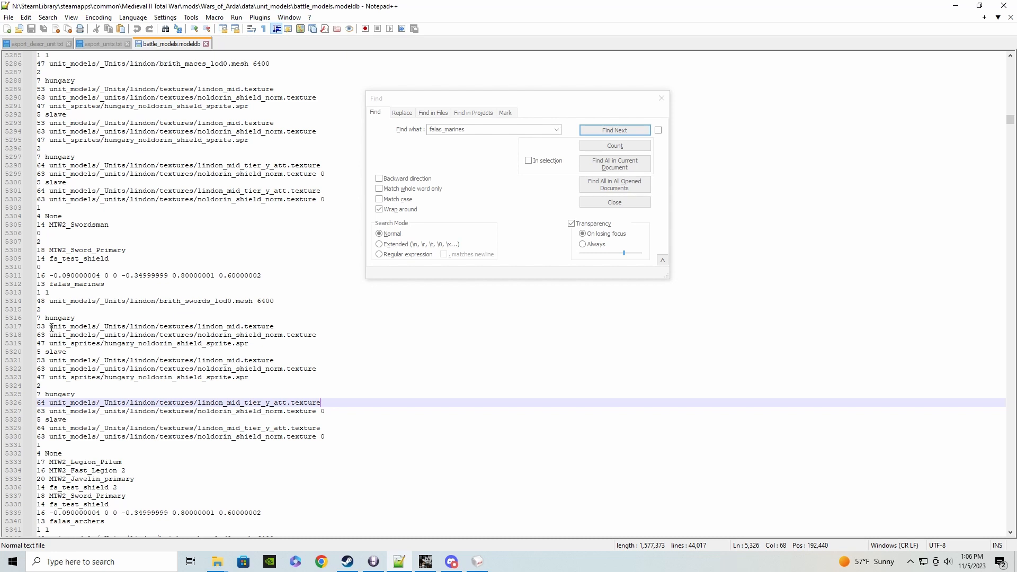
left_click_drag(46, 327, 254, 338)
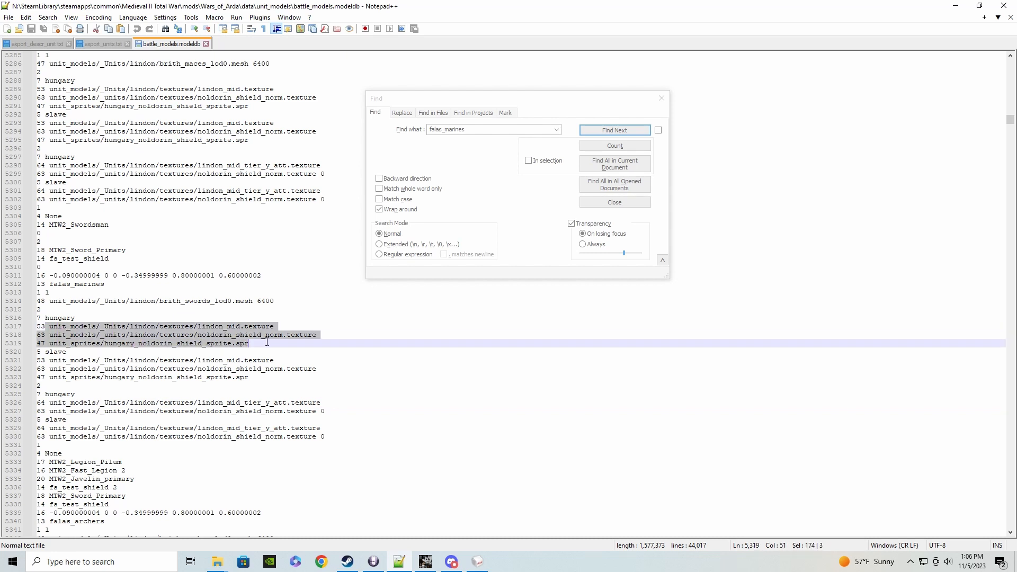
left_click(263, 336)
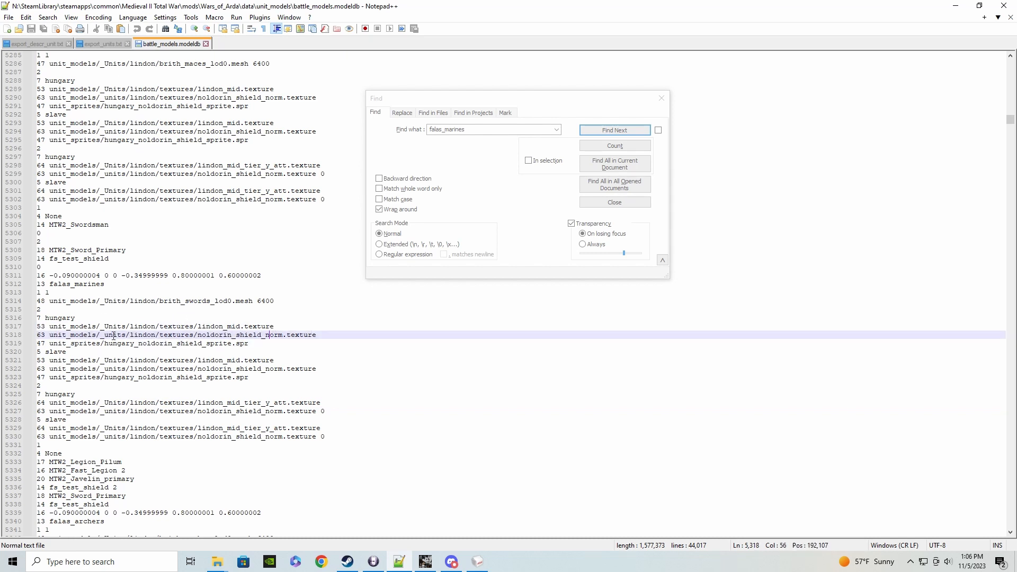
left_click_drag(278, 327, 211, 326)
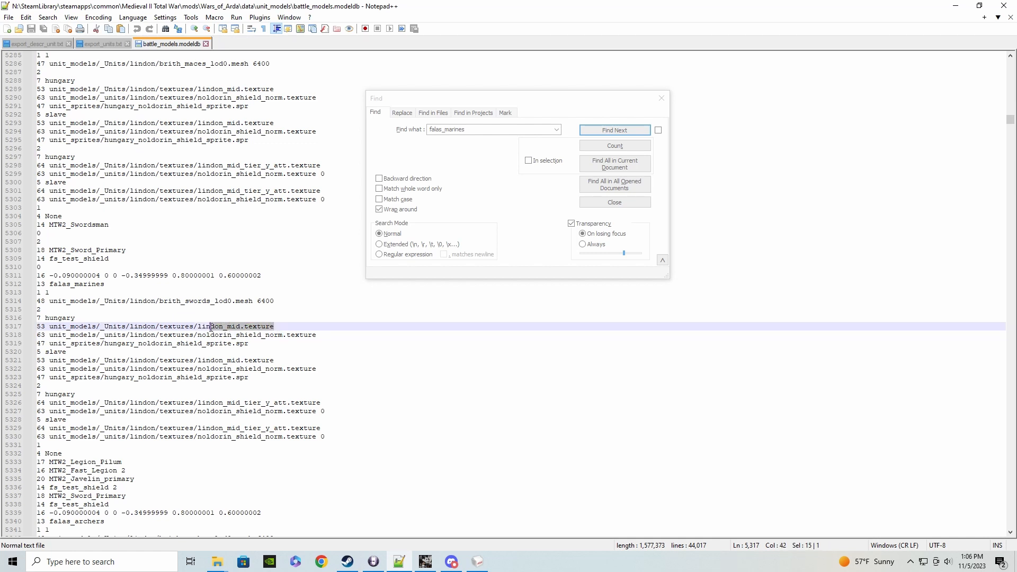
left_click(290, 327)
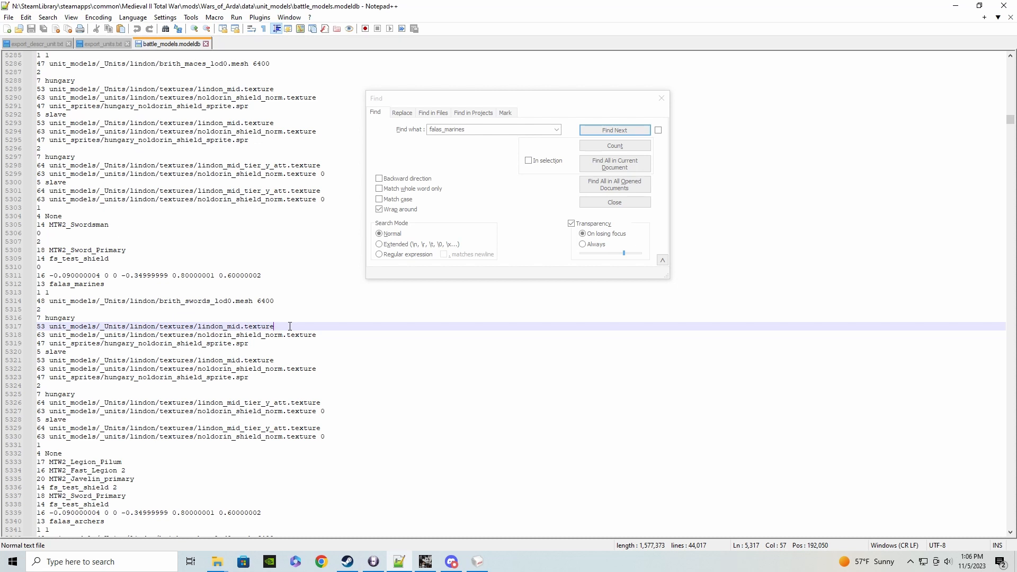
left_click_drag(273, 325, 53, 327)
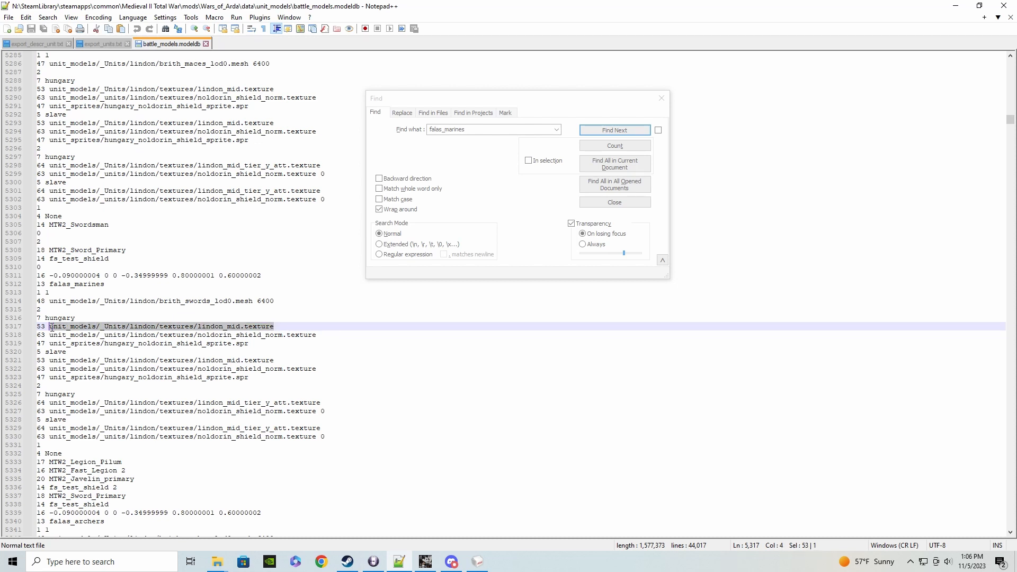
left_click(278, 325)
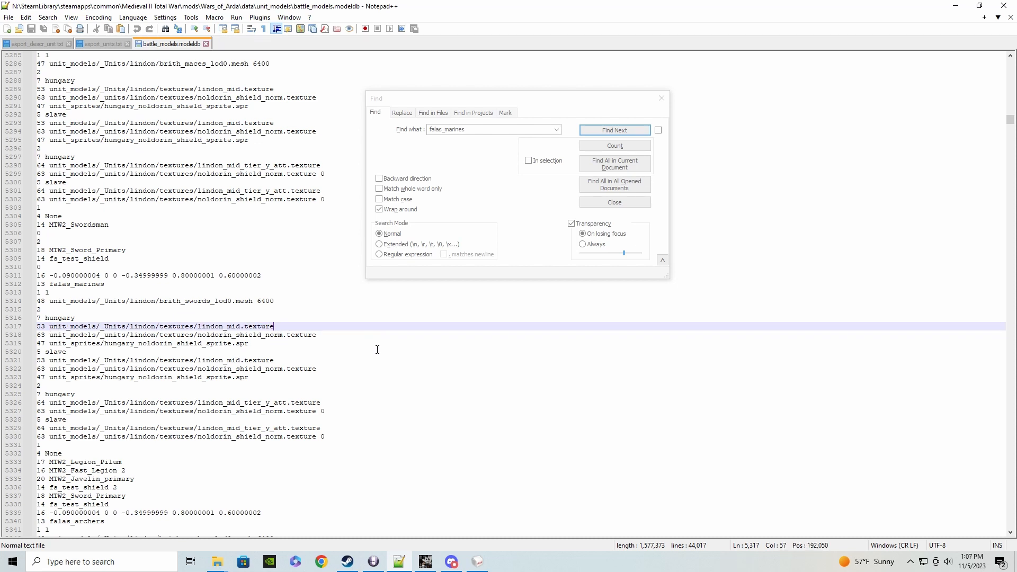
left_click_drag(279, 326, 207, 326)
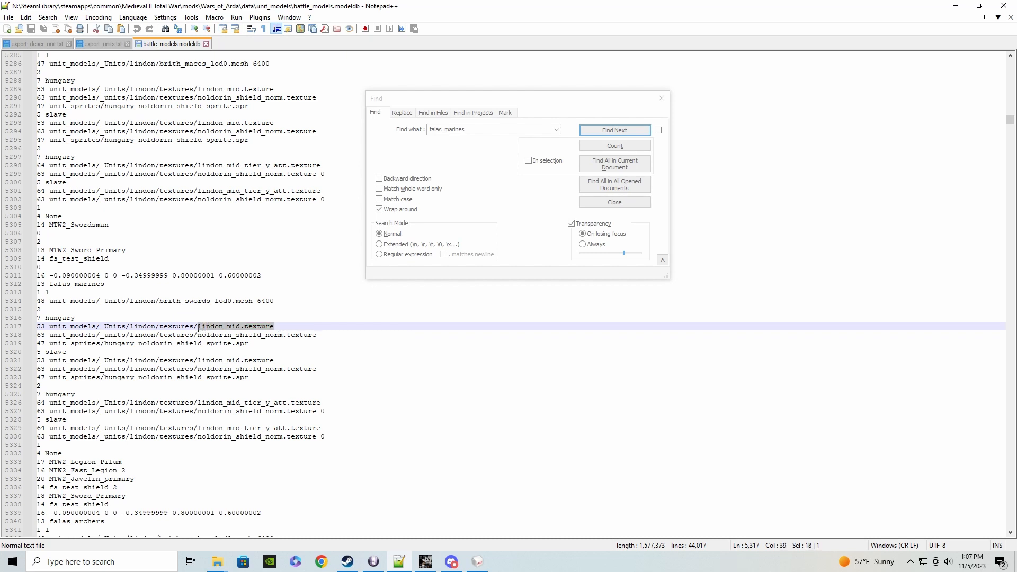
left_click(281, 327)
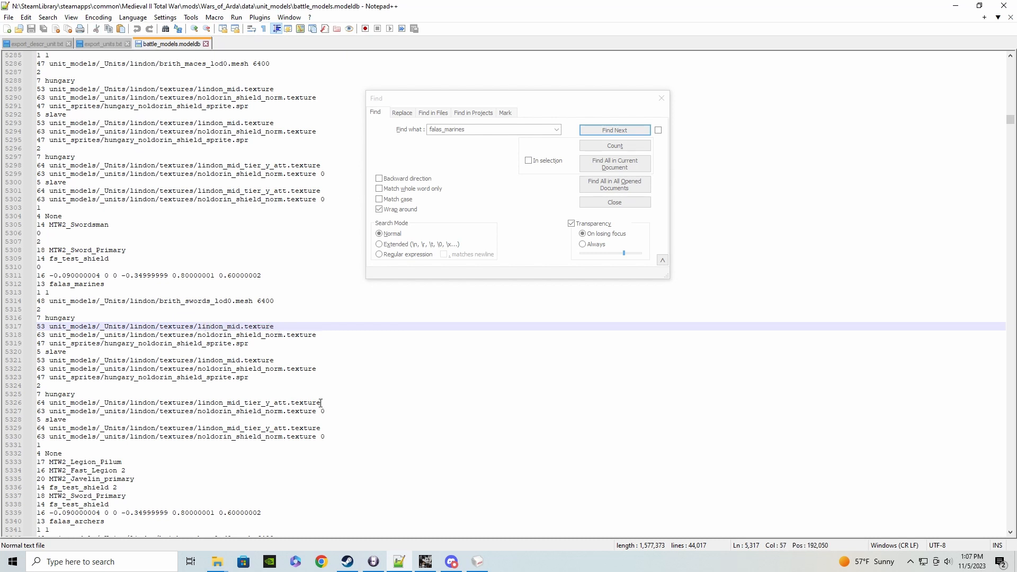
left_click_drag(321, 403, 197, 404)
left_click(325, 404)
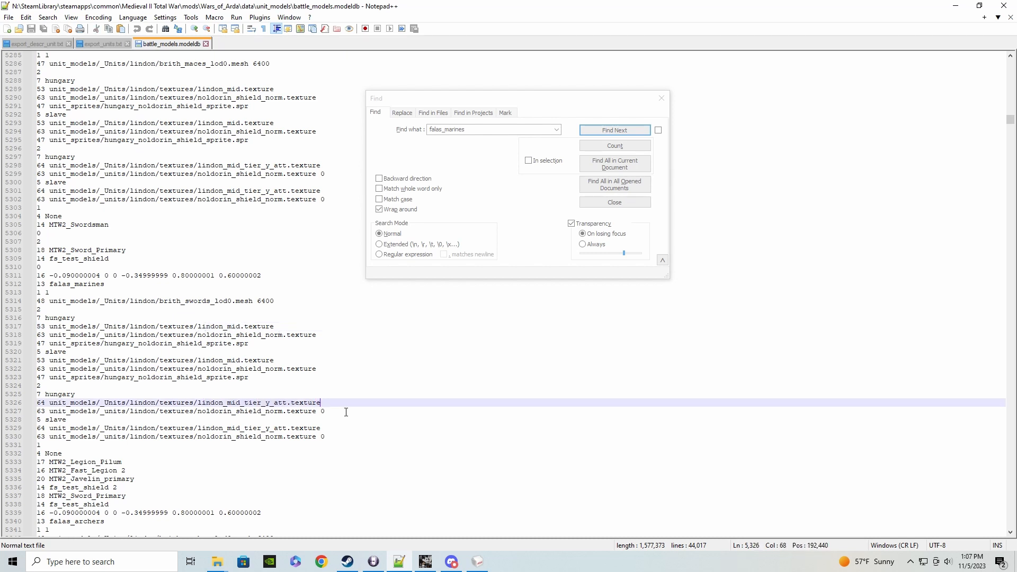
Check the material list of the model in MilkShape 3D and bring up the lindon_mid texture in GIMP
left_click(477, 562)
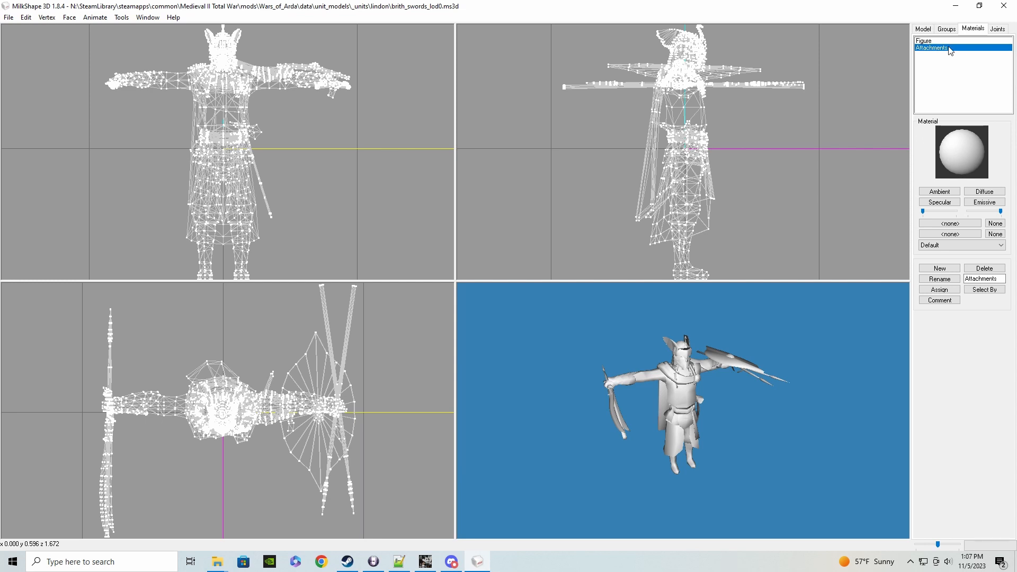
left_click(425, 562)
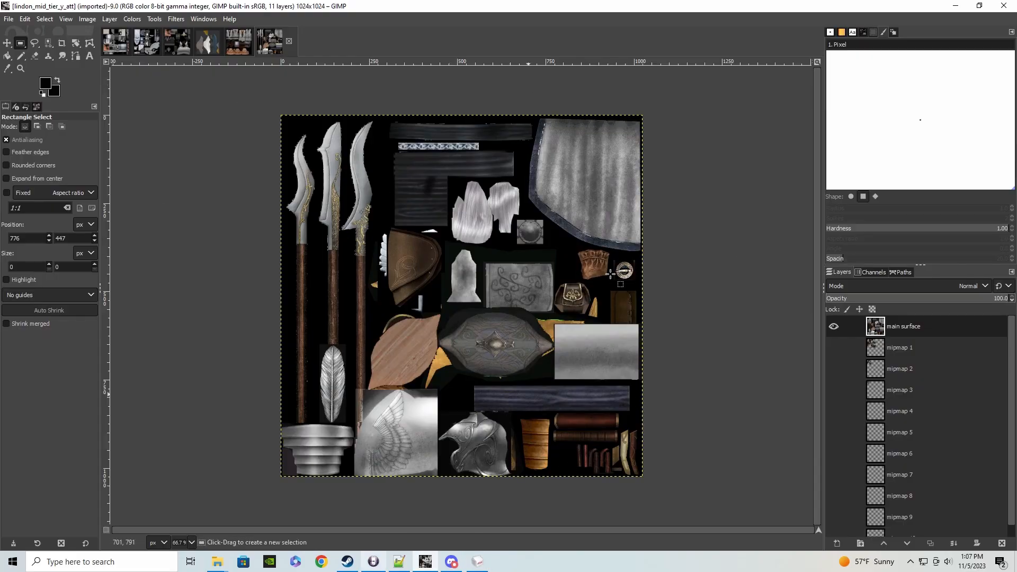
left_click(238, 45)
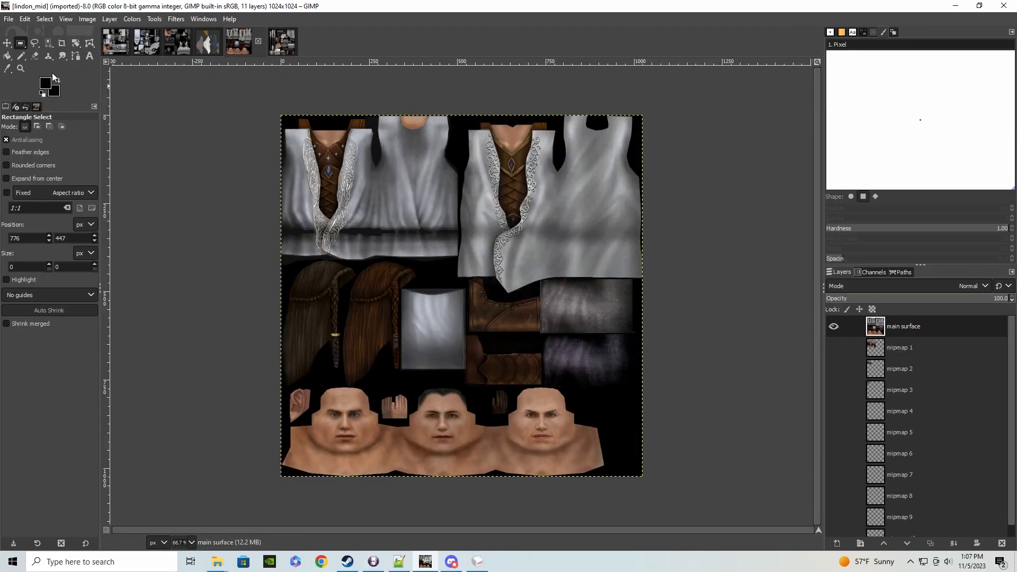
left_click(8, 19)
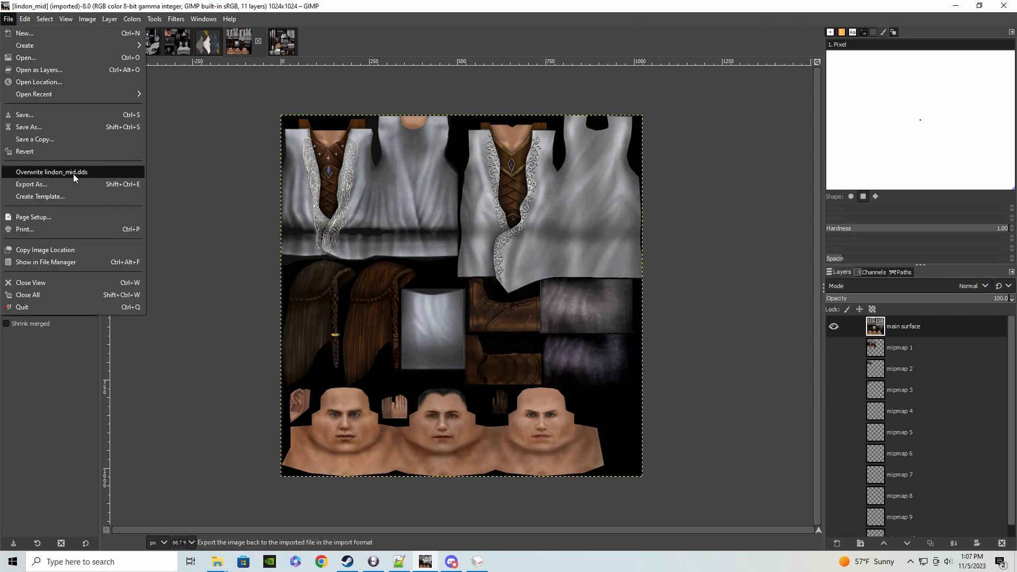
left_click(32, 185)
left_click(118, 41)
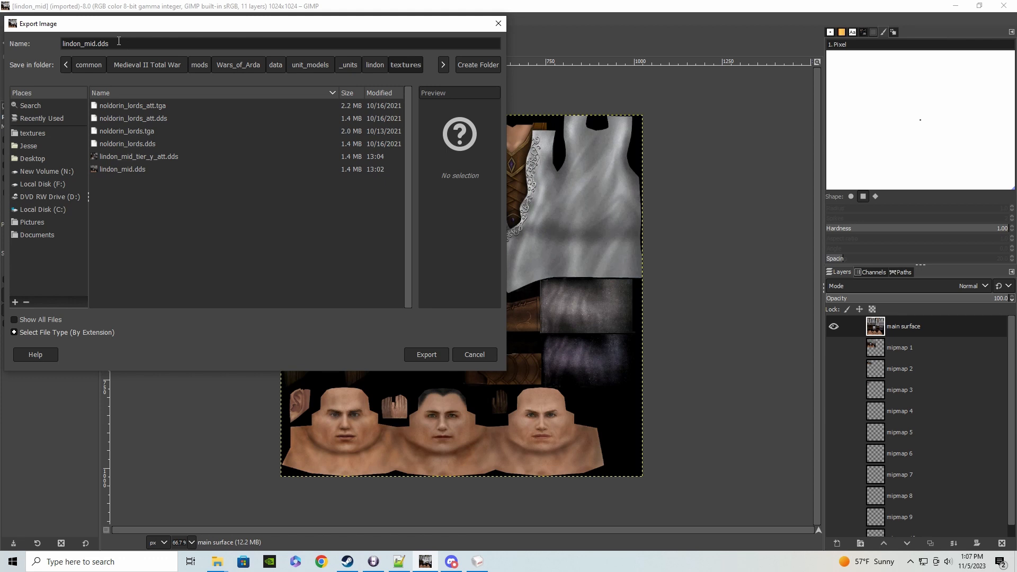
key("BackSpace")
key("BackSpace")
type("tga")
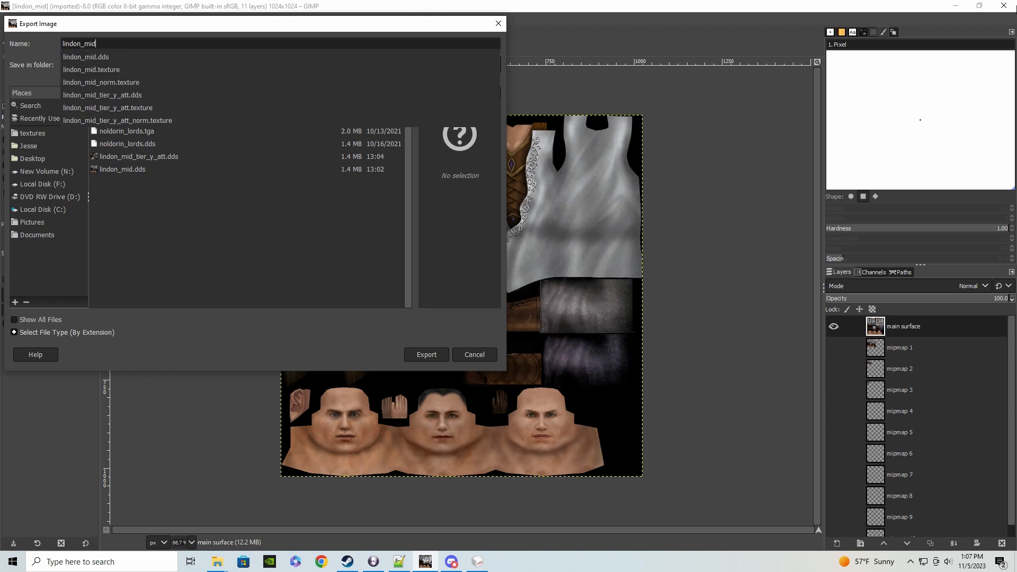
left_click(497, 27)
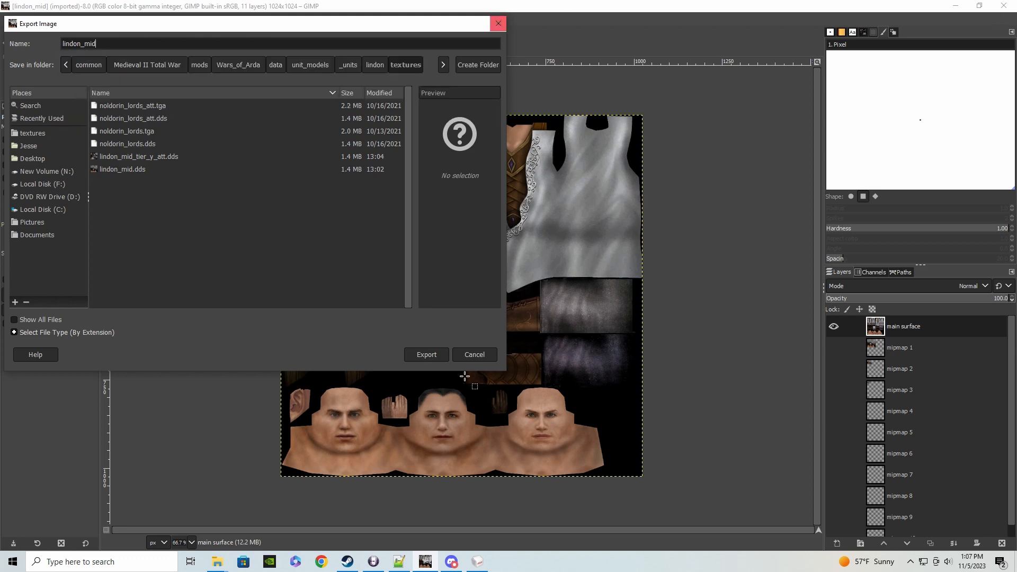
left_click(474, 354)
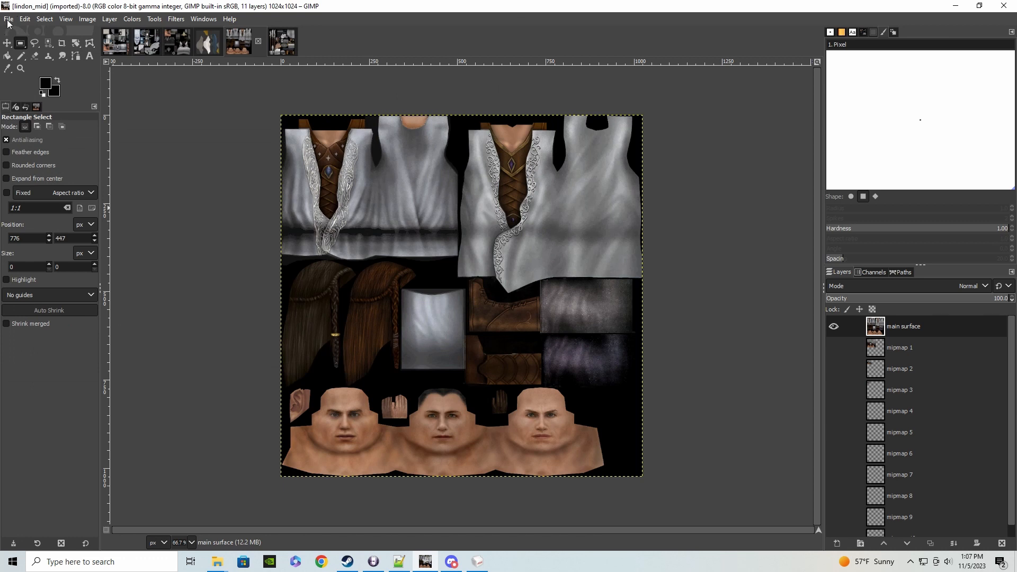
Export the lindon_mid image as lindon_mid.tga in the lindon textures folder, with RLE compression and bottom left origin
left_click(8, 19)
left_click(31, 184)
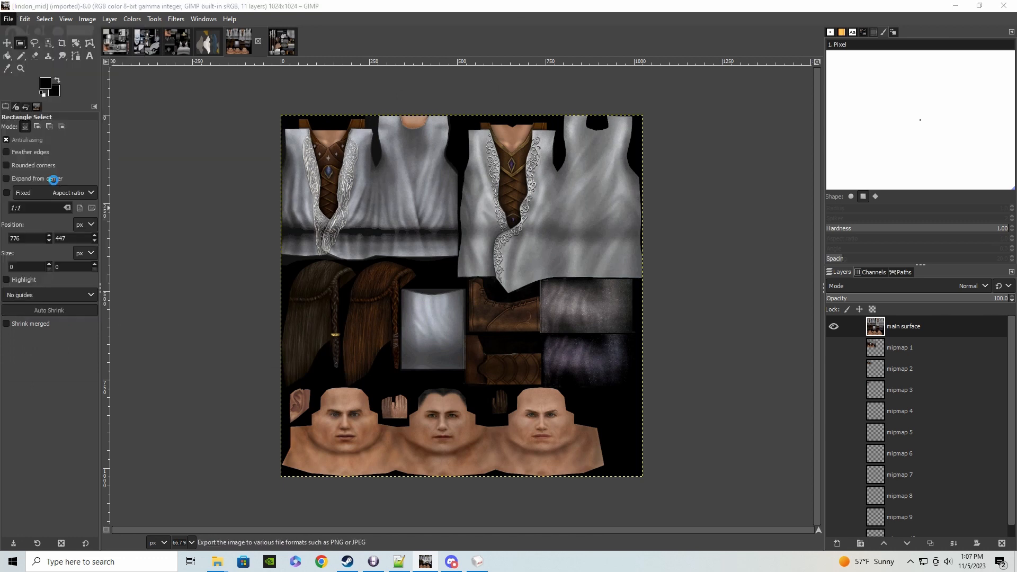
left_click(132, 41)
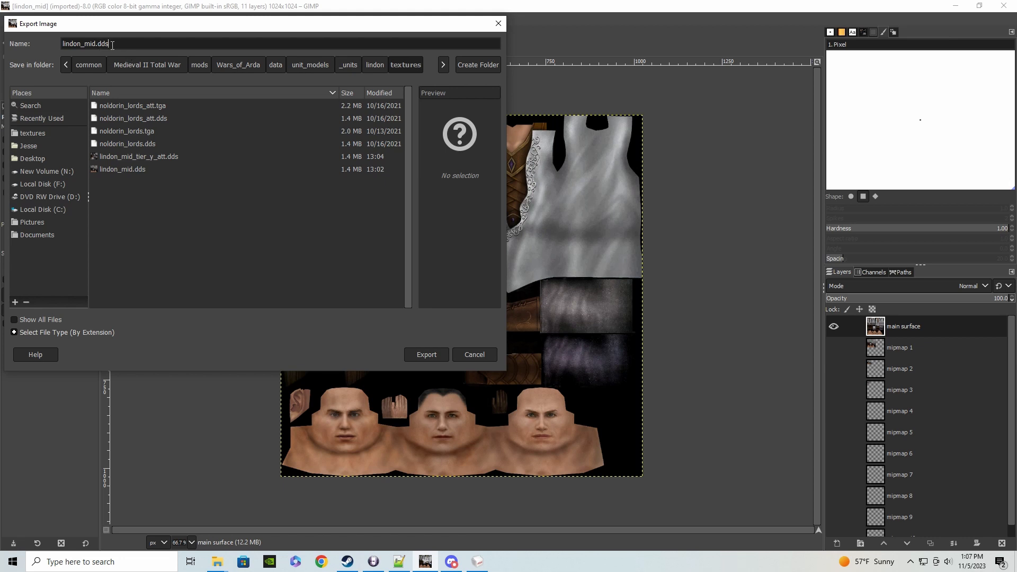
left_click_drag(113, 44, 62, 45)
left_click(138, 45)
key("BackSpace")
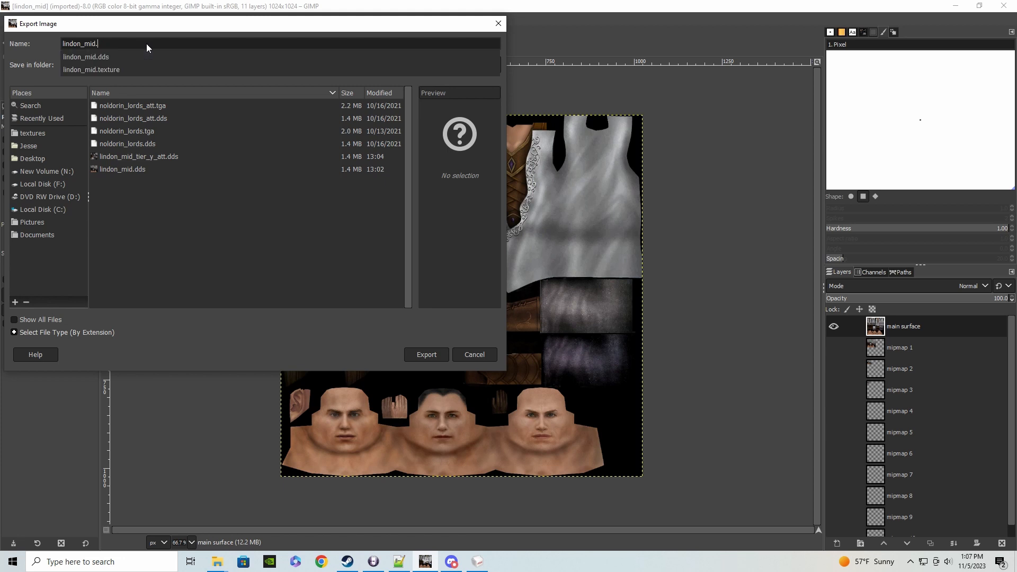
type("tga")
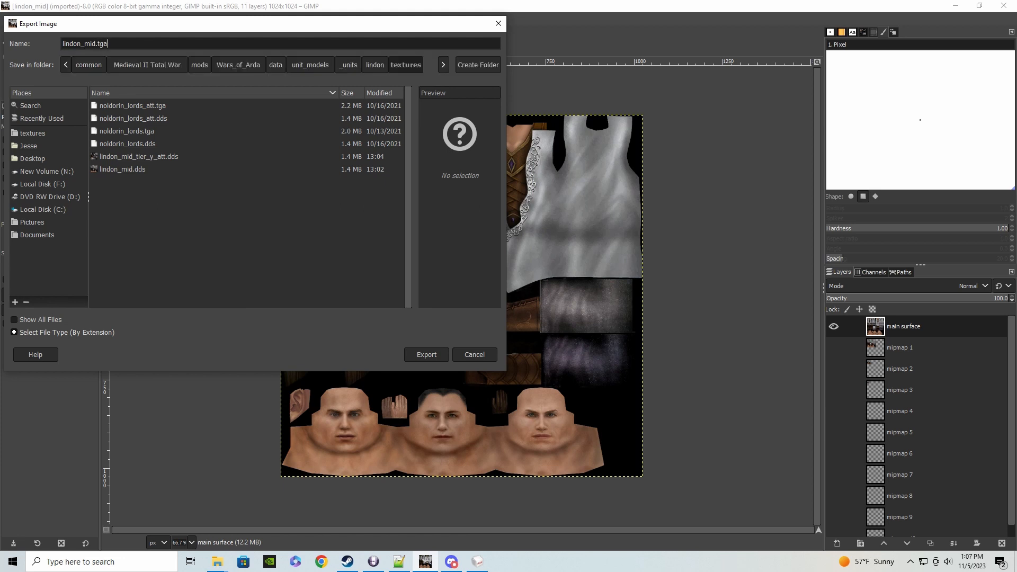
key("Return")
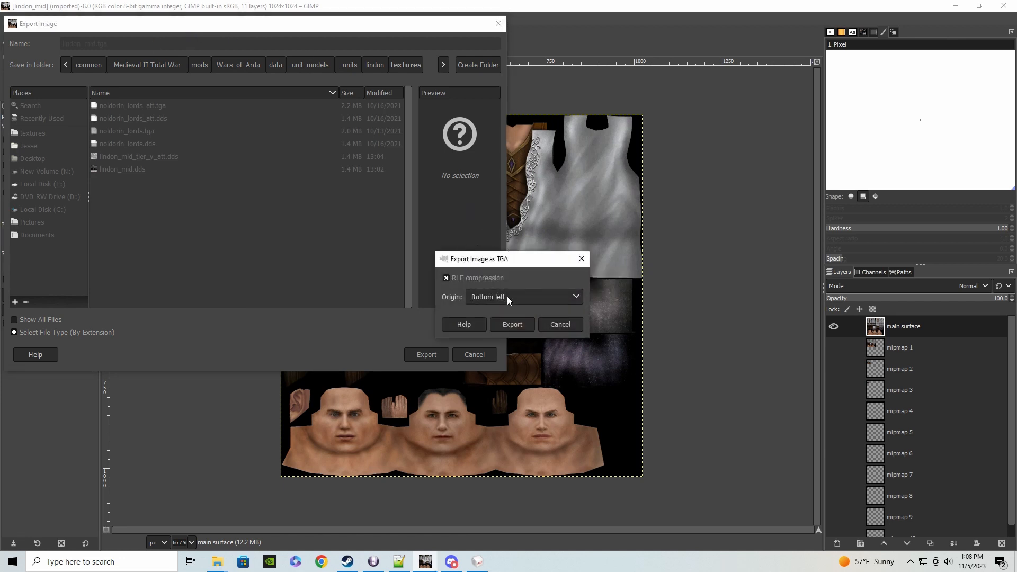
left_click(511, 324)
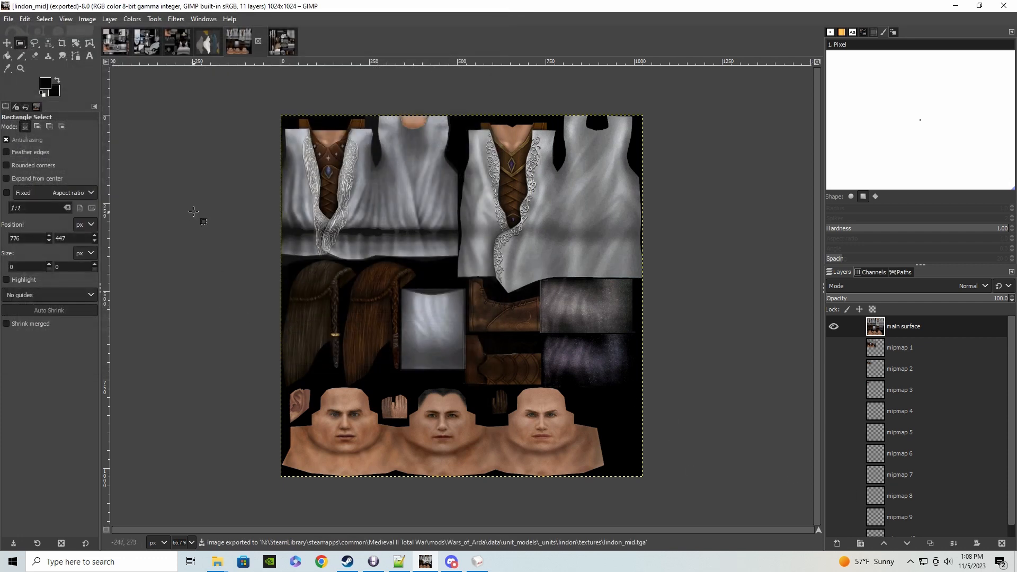
Export the lindon_mid_tier_y_att image as lindon_mid_tier_y_att.tga with RLE compression and bottom left origin
left_click(285, 51)
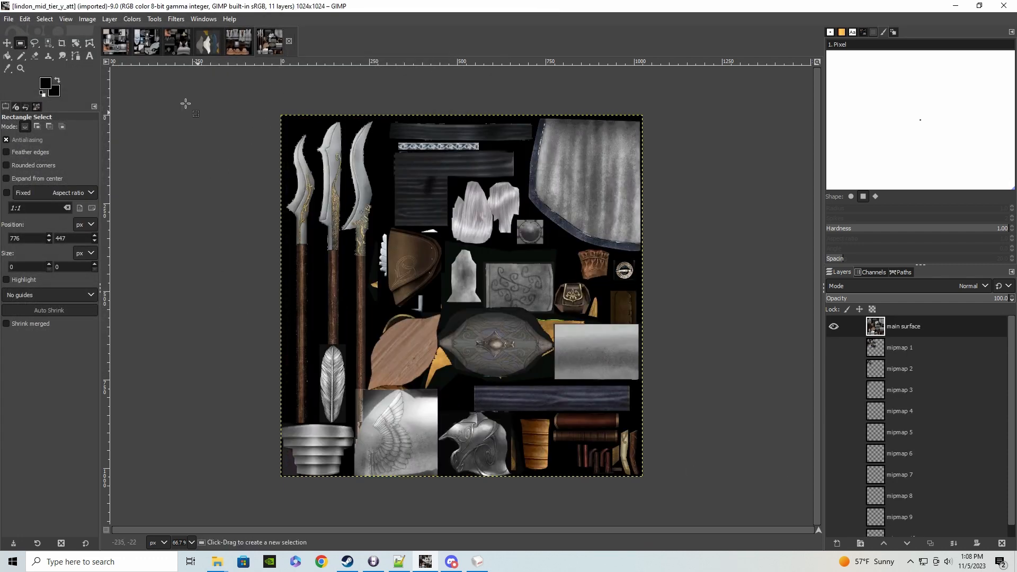
left_click(9, 19)
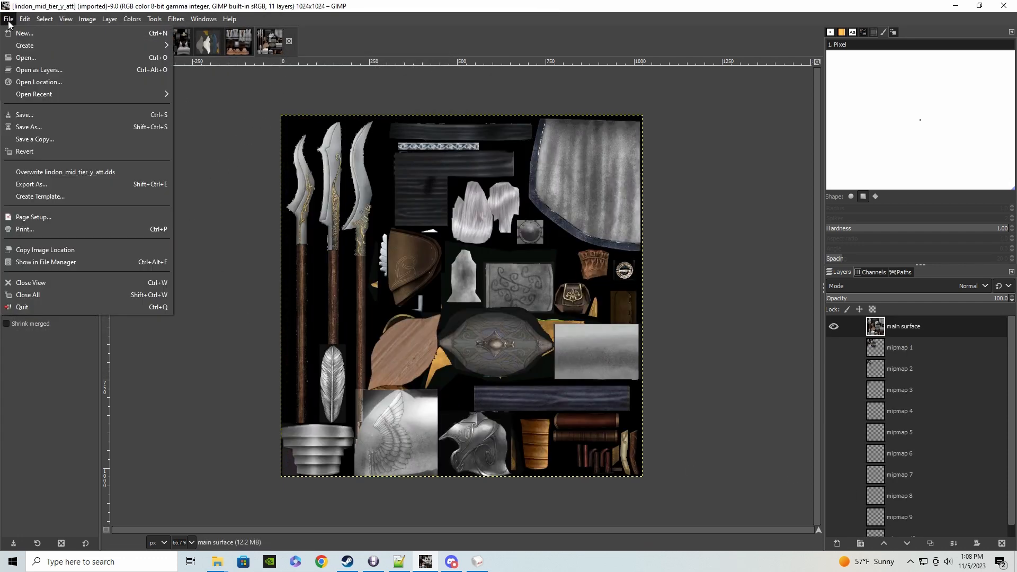
left_click(45, 184)
left_click(150, 43)
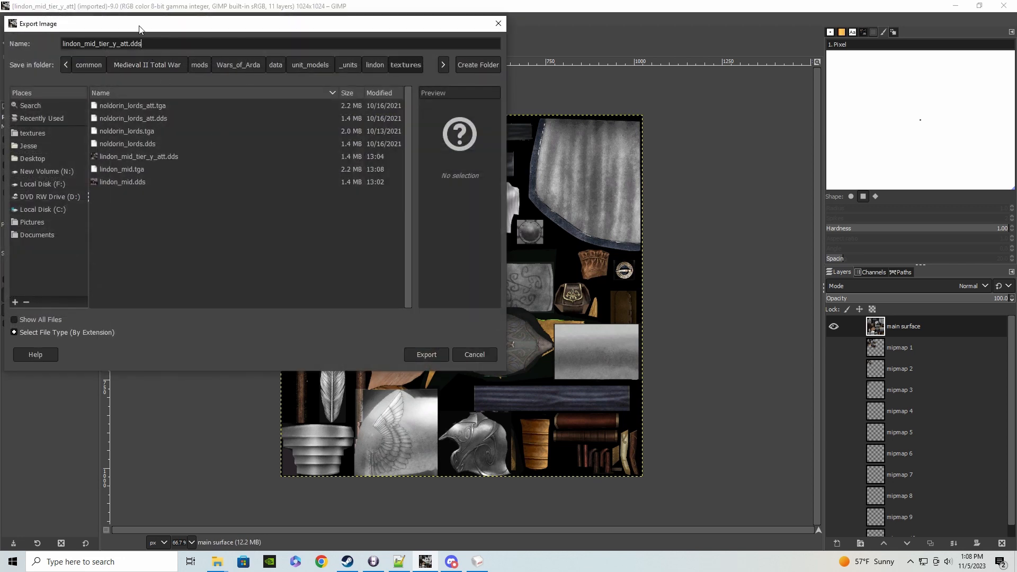
type("tga")
key("Return")
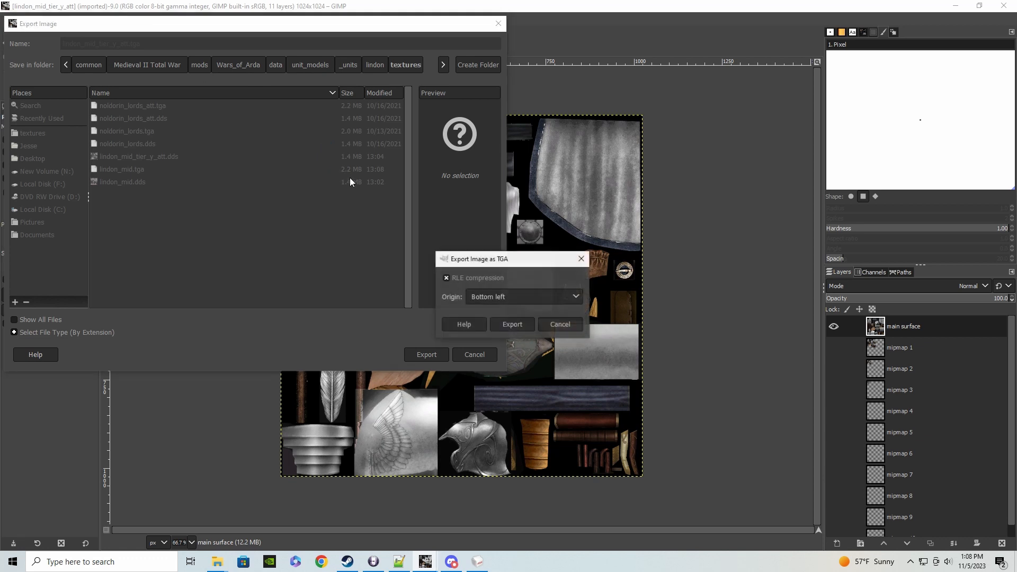
left_click(519, 327)
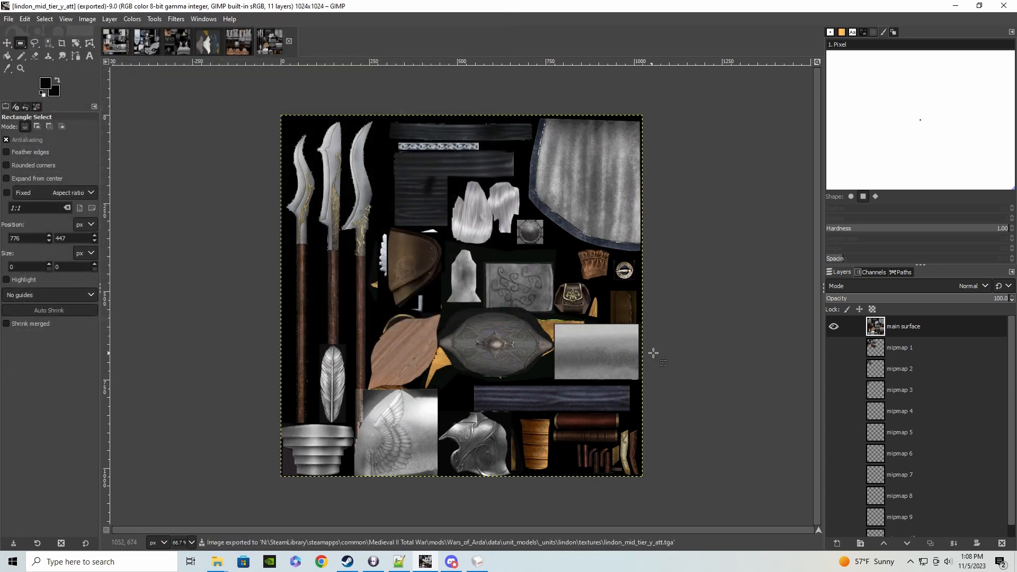
Switch to MilkShape 3D and browse to the _units/lindon/textures folder for the Figure material's texture
left_click(476, 560)
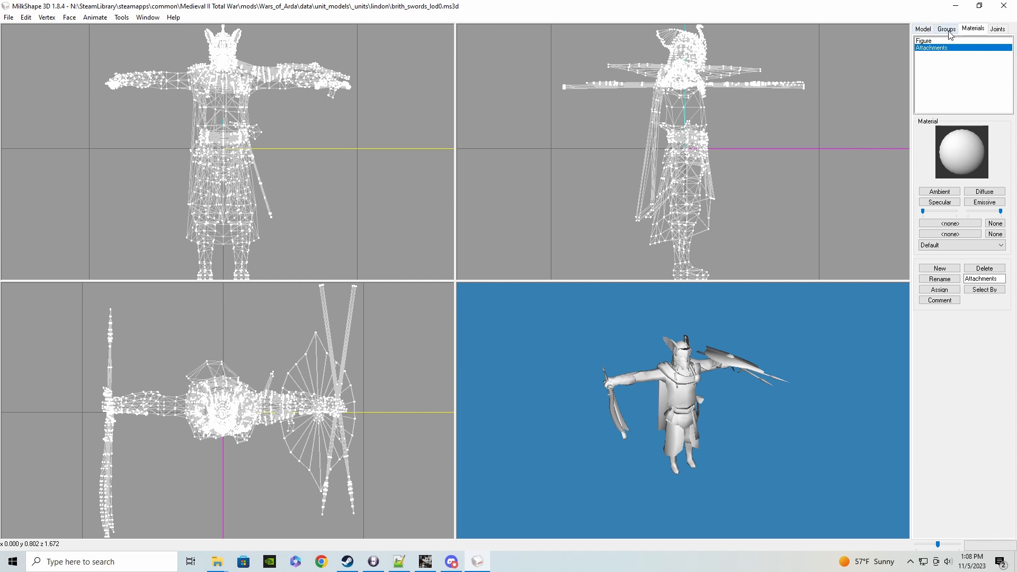
left_click(927, 41)
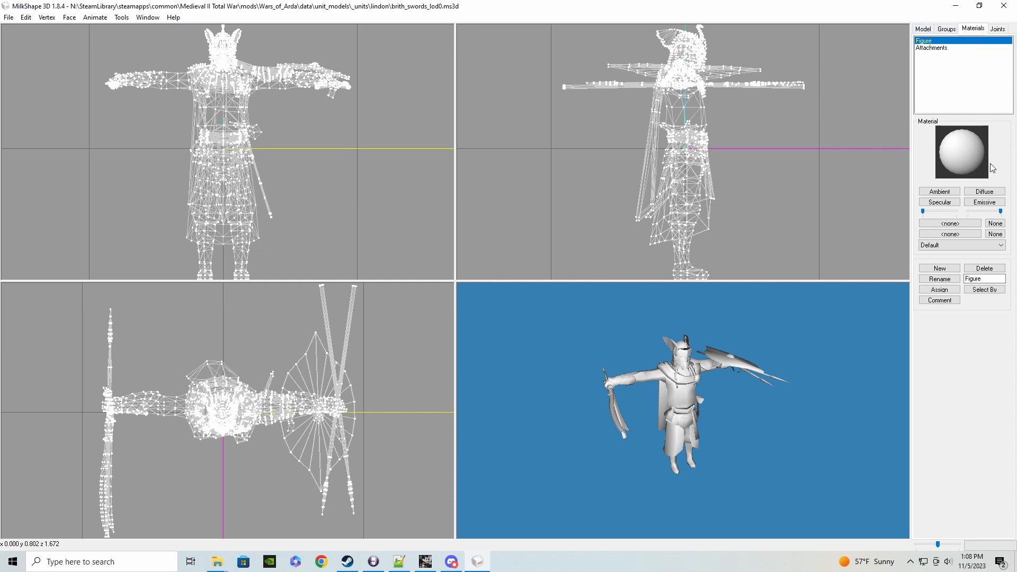
left_click(959, 224)
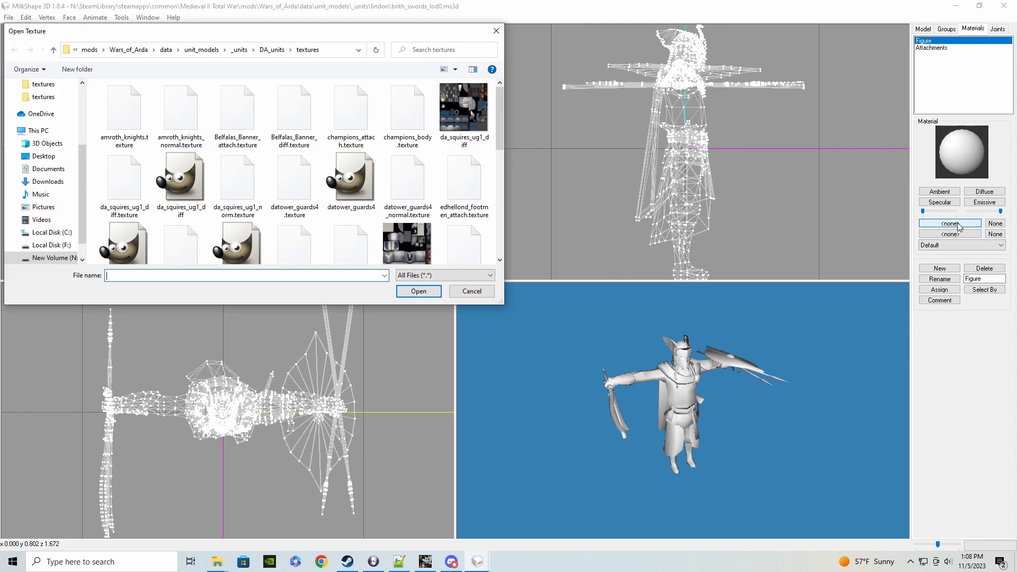
left_click(249, 53)
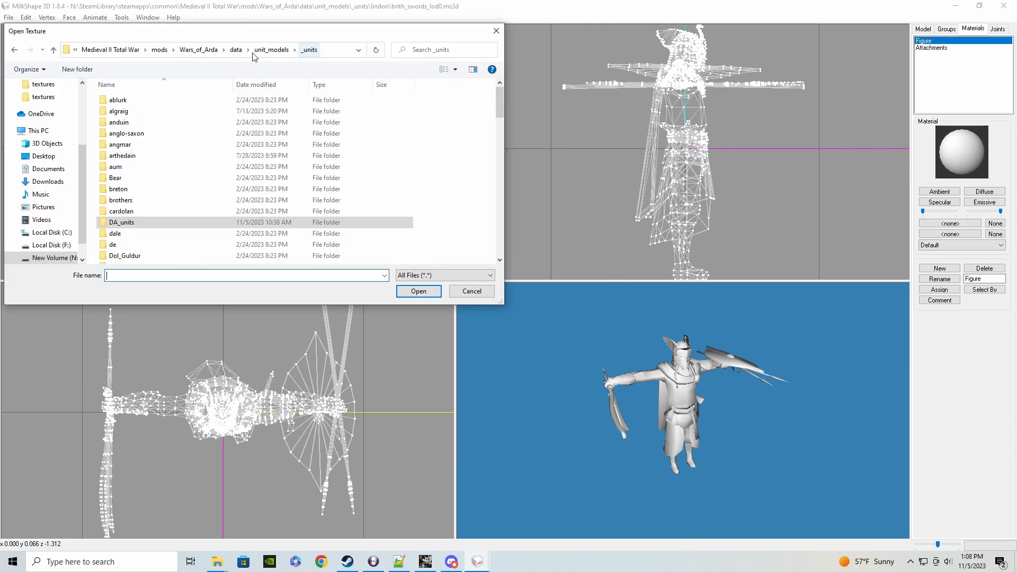
scroll(175, 187, "down", 8)
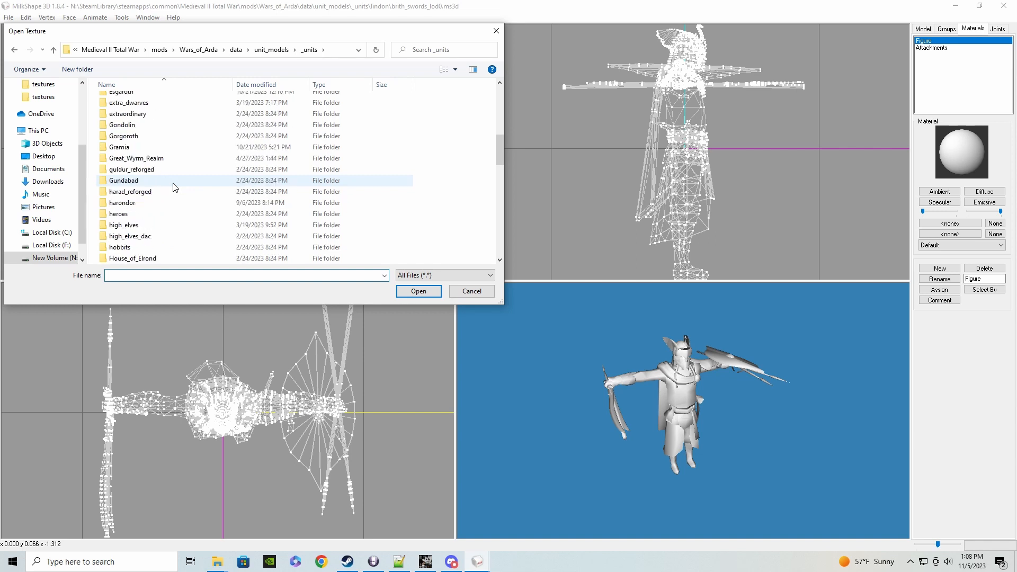
scroll(174, 186, "down", 2)
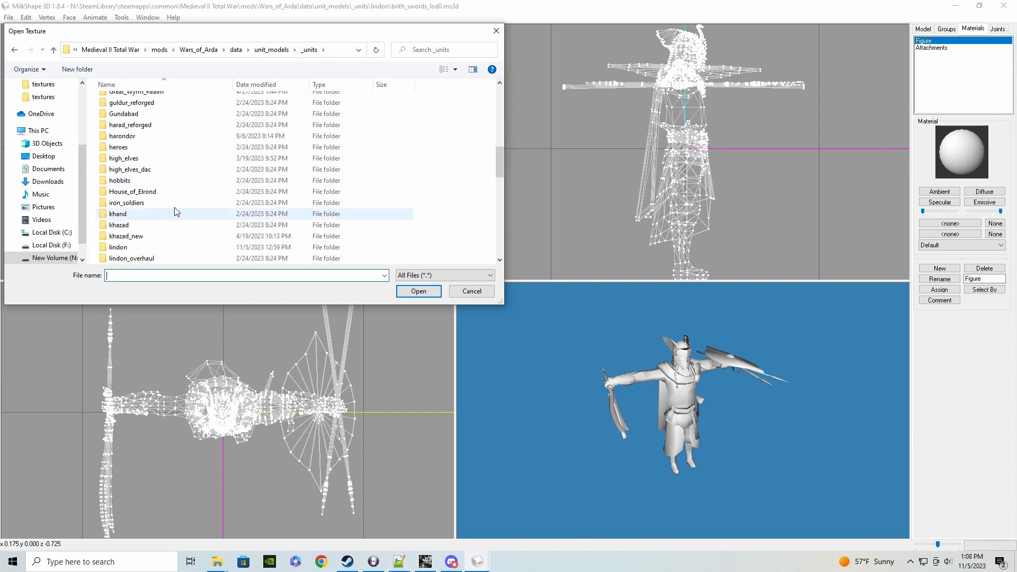
scroll(160, 169, "down", 3)
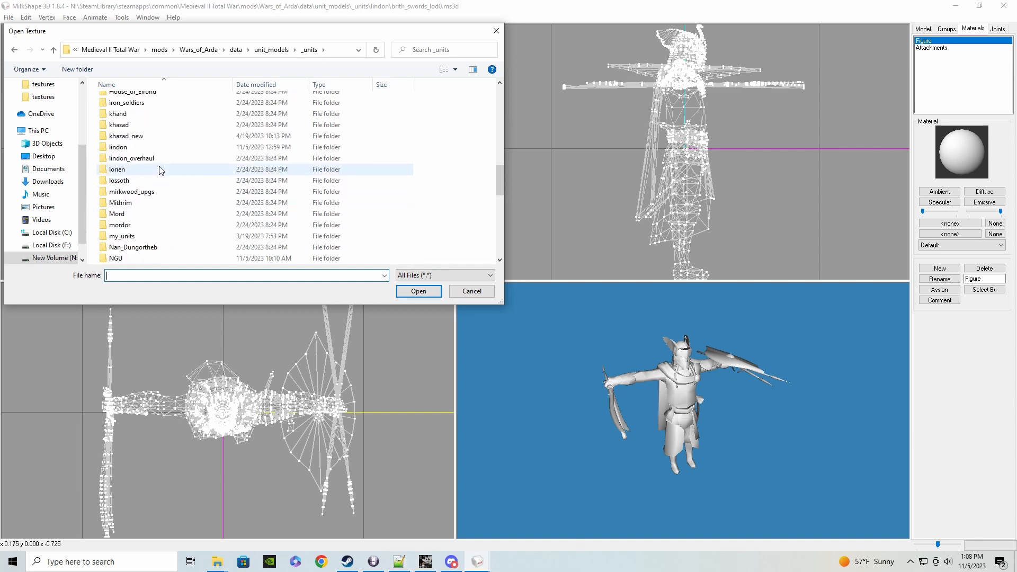
scroll(160, 170, "down", 2)
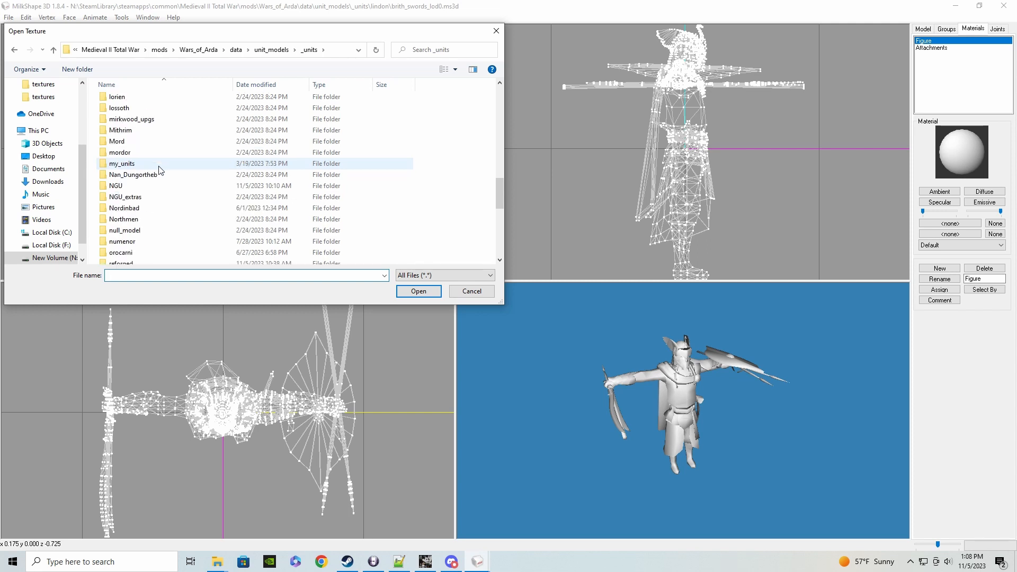
scroll(161, 170, "up", 1)
scroll(160, 170, "up", 1)
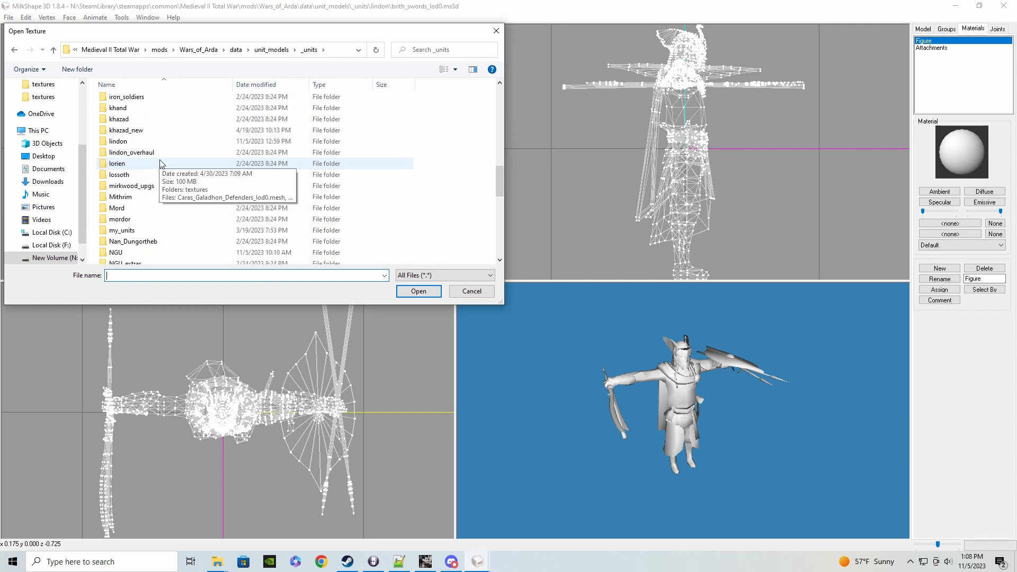
double_click(154, 141)
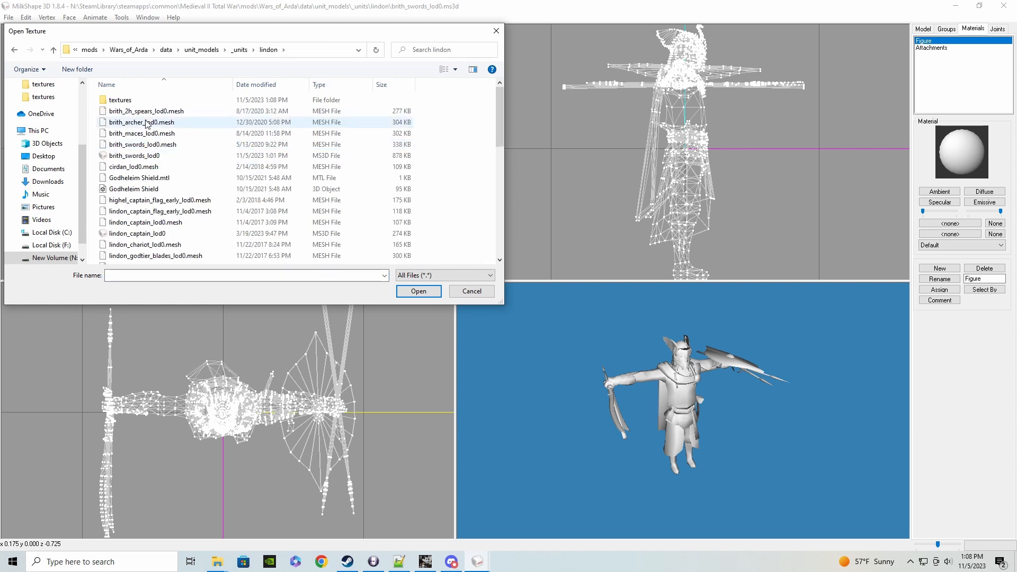
double_click(143, 101)
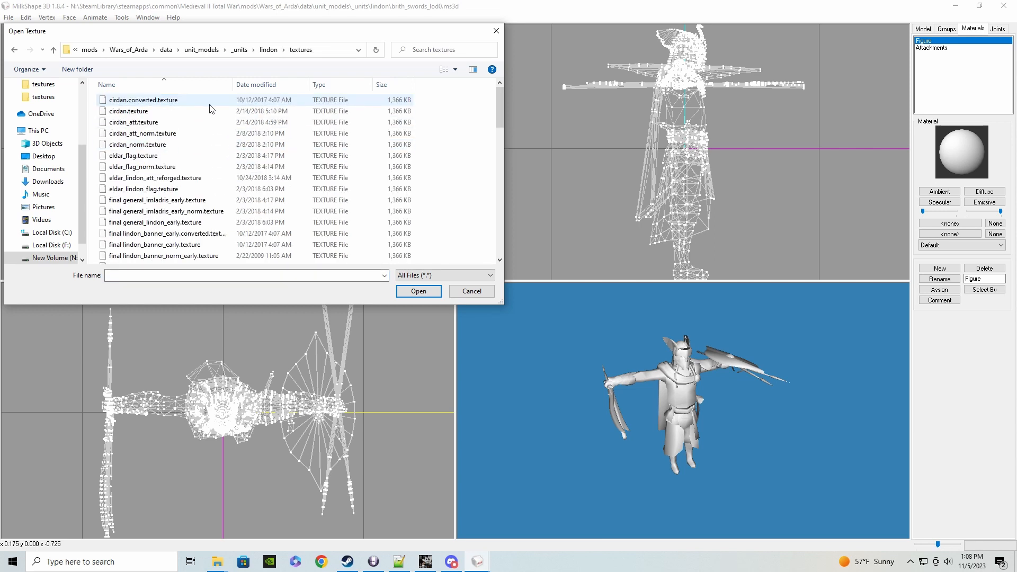
Assign the exported lindon_mid.tga as the Figure material's texture and check it on the model
scroll(215, 119, "down", 3)
scroll(216, 122, "down", 5)
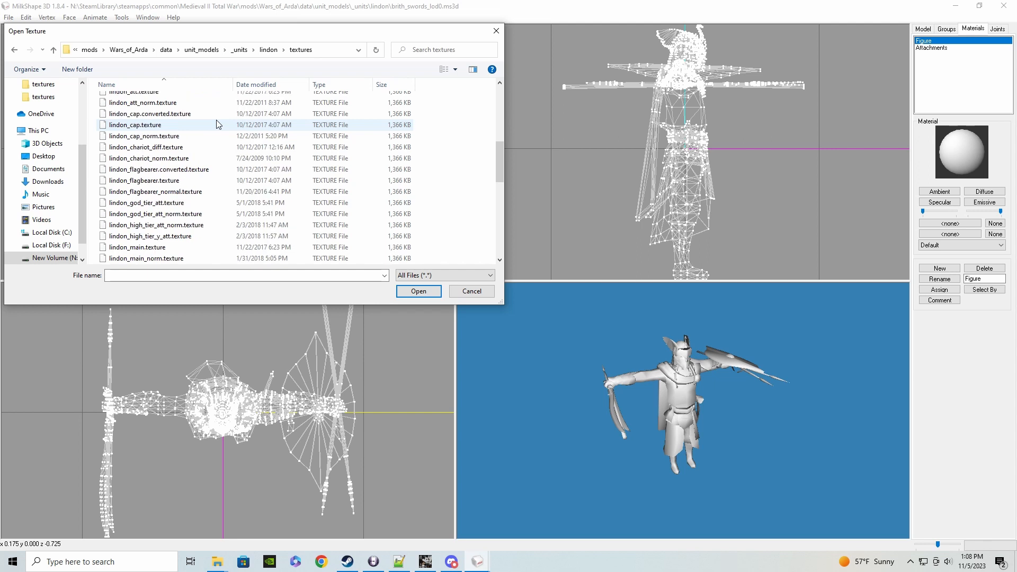
scroll(215, 122, "down", 2)
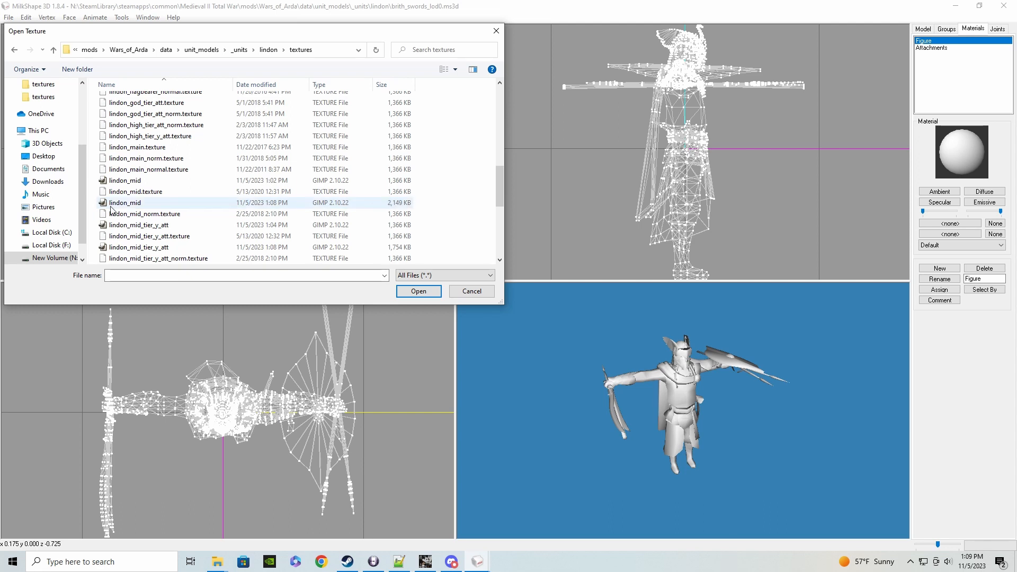
left_click(396, 206)
left_click(417, 291)
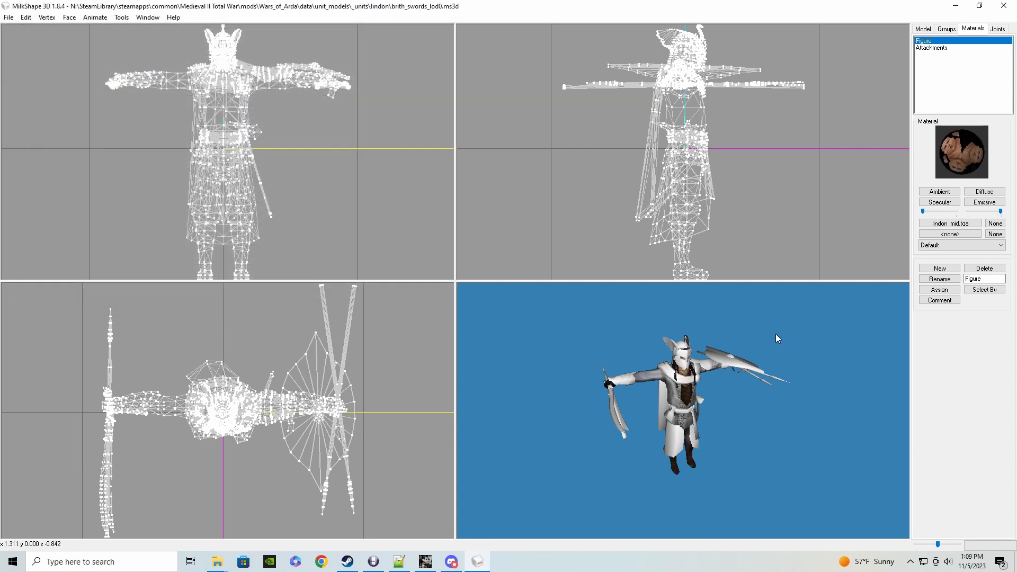
scroll(760, 414, "up", 3)
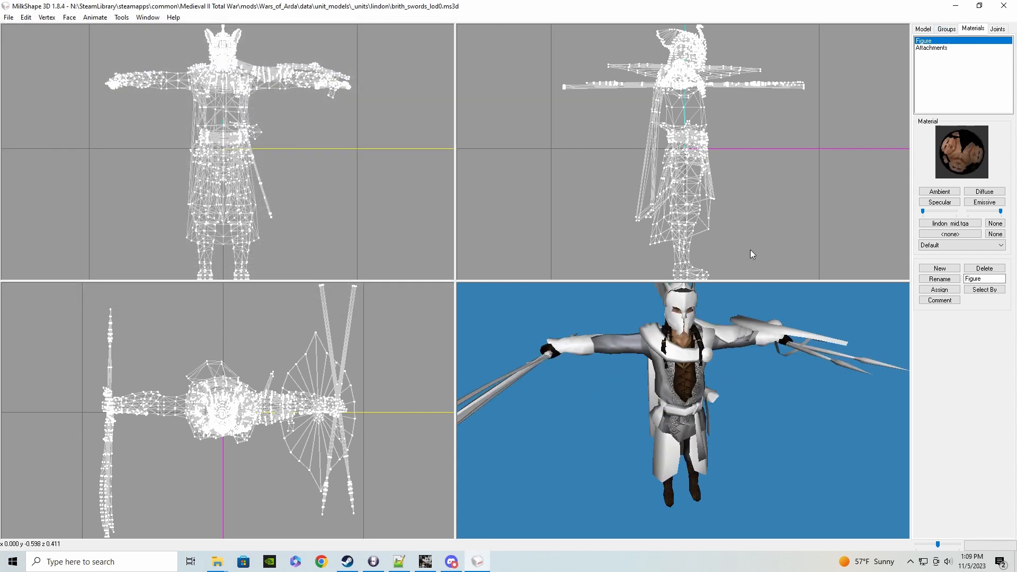
left_click_drag(643, 372, 653, 373)
scroll(682, 363, "down", 3)
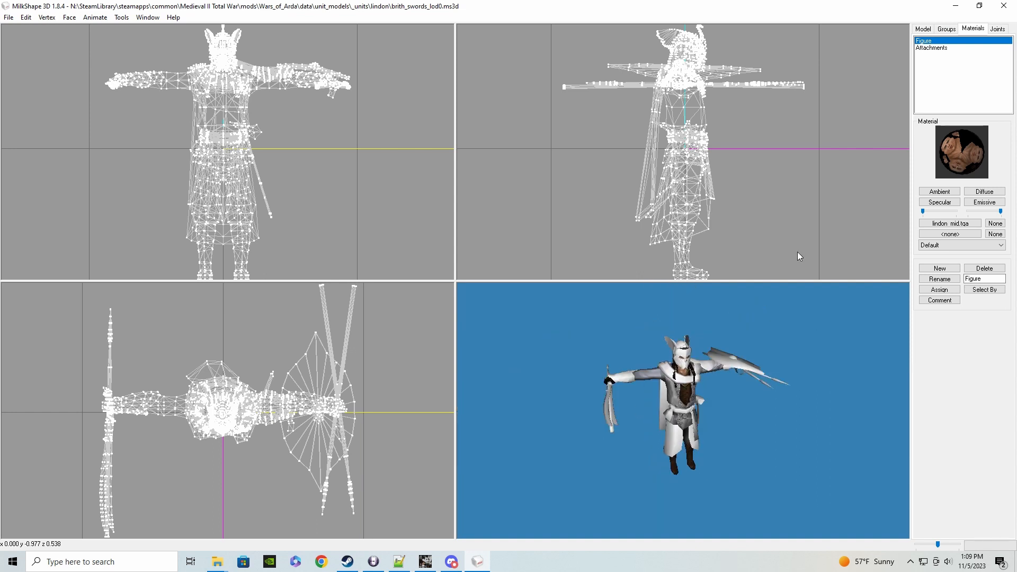
Assign lindon_mid_tier_y_att.tga as the Attachments material's texture and check the textured helmet, weapons and shield on the model
left_click(941, 48)
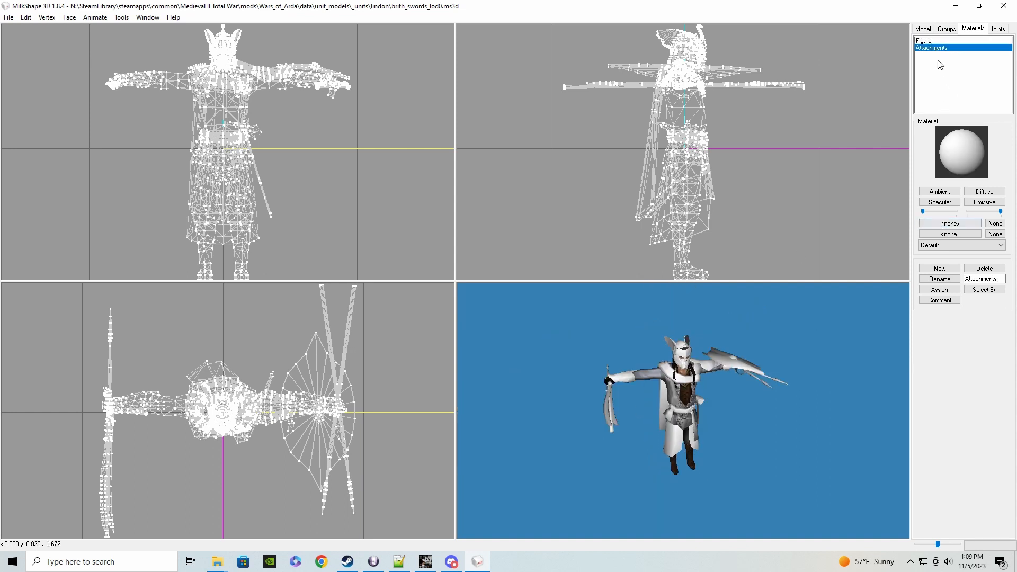
left_click(951, 226)
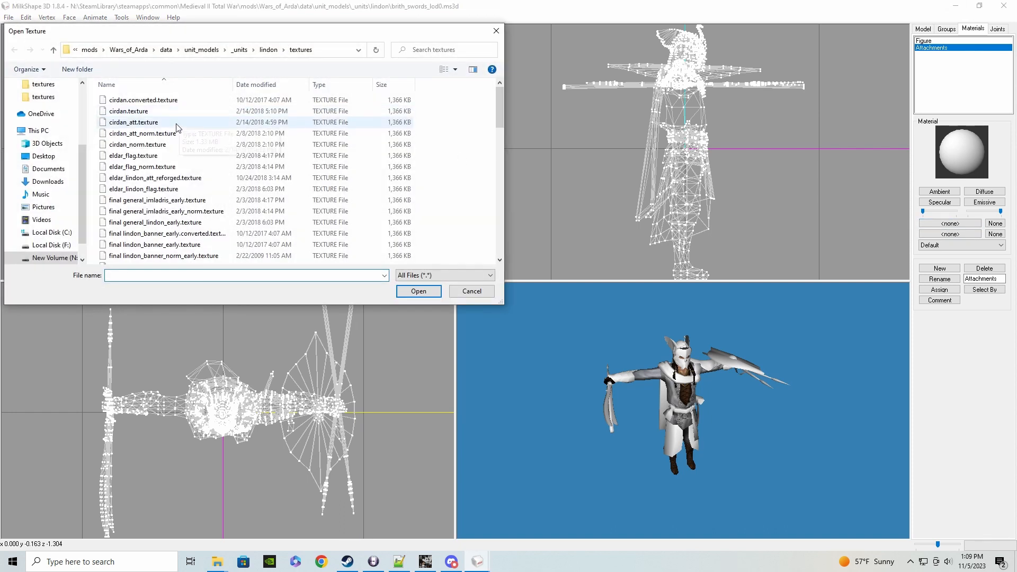
scroll(197, 136, "down", 5)
scroll(200, 139, "down", 1)
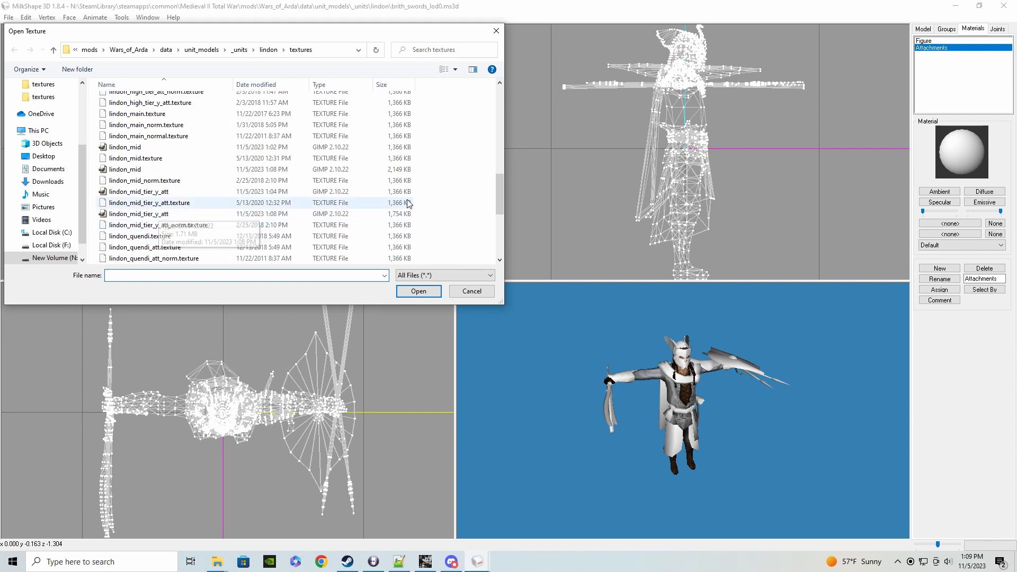
left_click(153, 214)
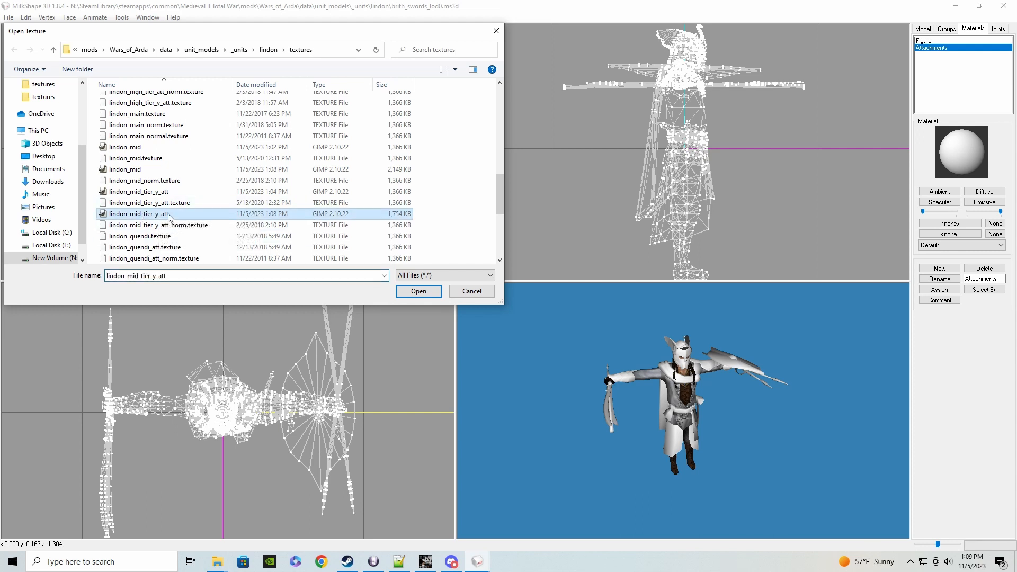
left_click(407, 292)
left_click_drag(842, 415, 778, 398)
scroll(815, 408, "up", 4)
scroll(801, 402, "down", 3)
scroll(800, 402, "up", 3)
scroll(790, 402, "down", 3)
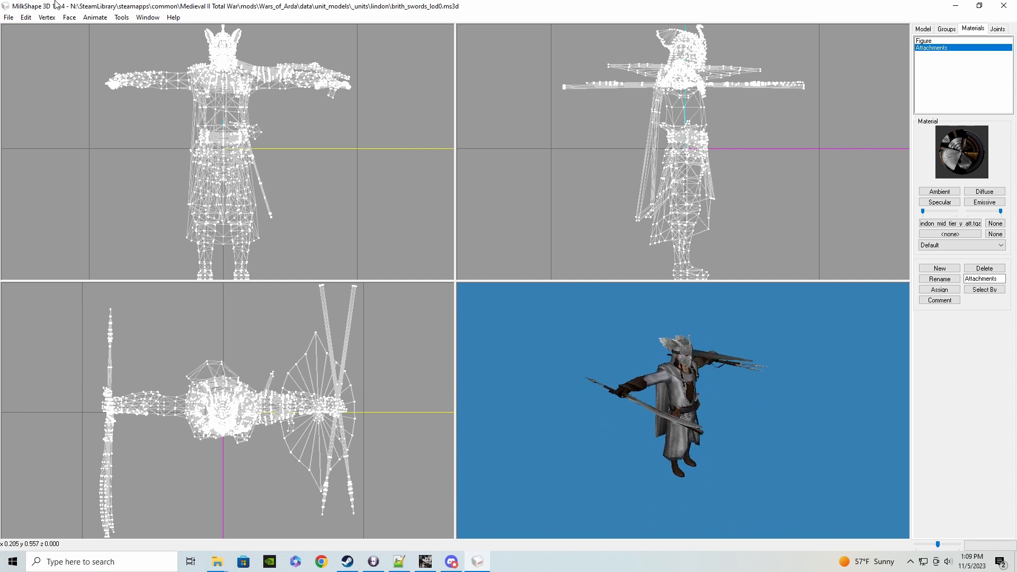
Save the textured brith_swords_lod0 model and close MilkShape 3D
left_click(9, 17)
left_click(16, 53)
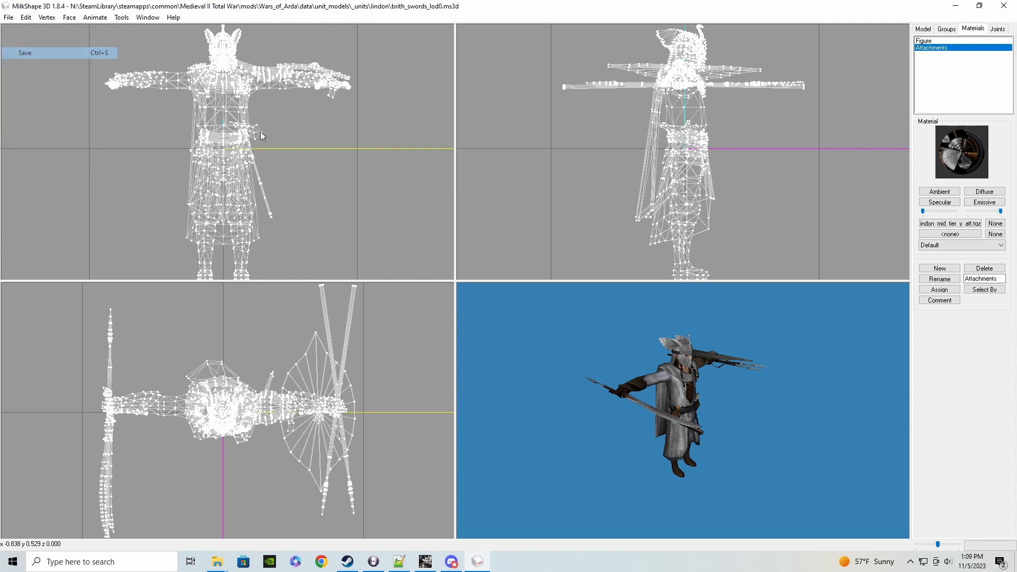
left_click_drag(617, 390, 741, 335)
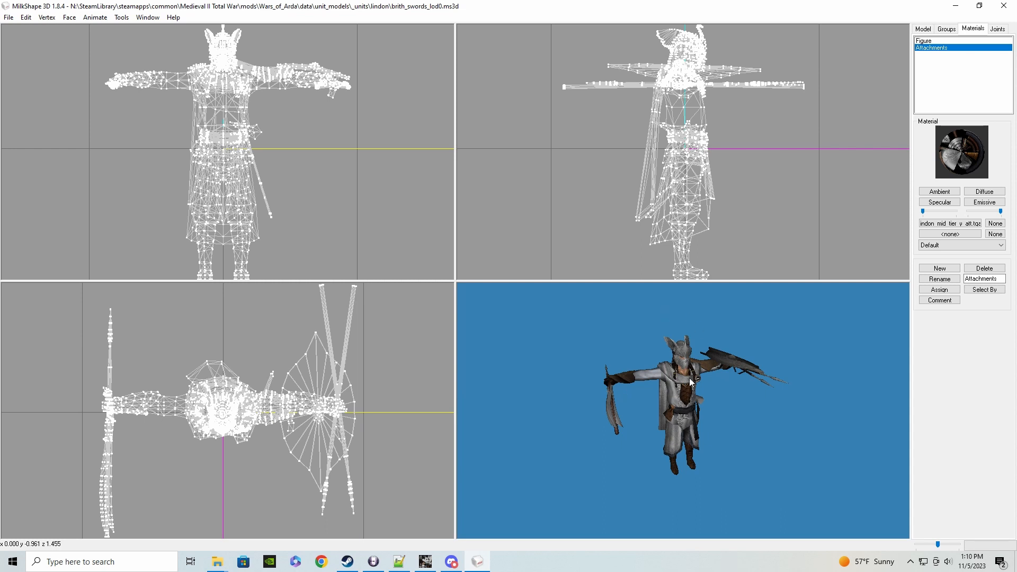
left_click(8, 18)
left_click(25, 53)
left_click(1003, 5)
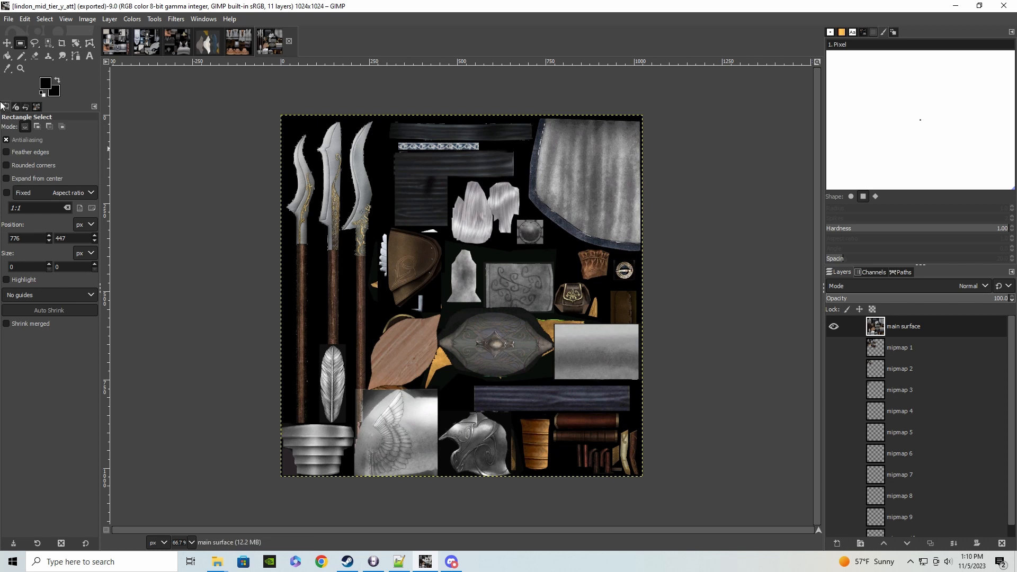
Export the attachments texture as lindon_mid_tier_y_att.dds in the lindon/textures folder, replacing the existing file
left_click(9, 19)
left_click(30, 187)
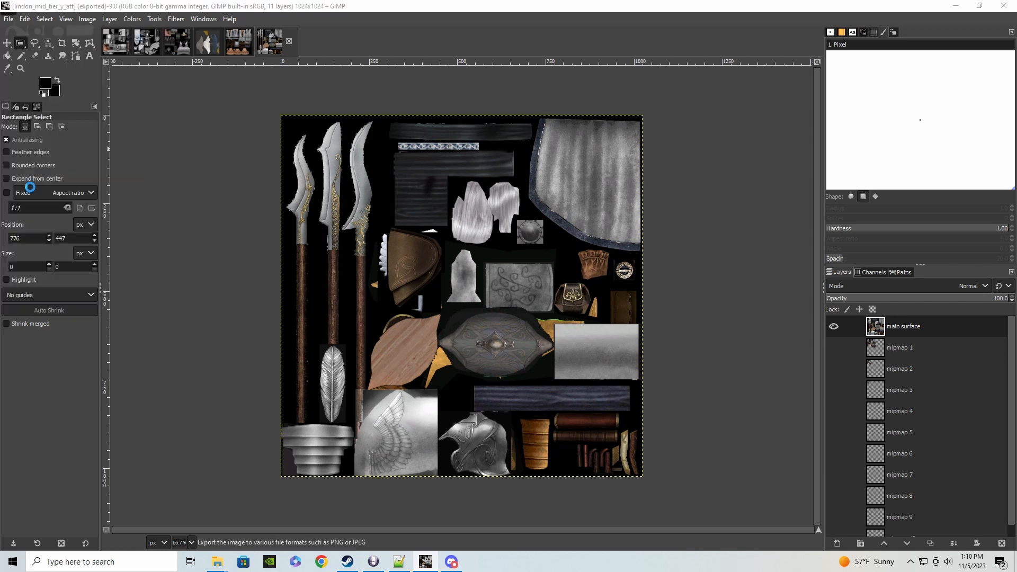
left_click(153, 46)
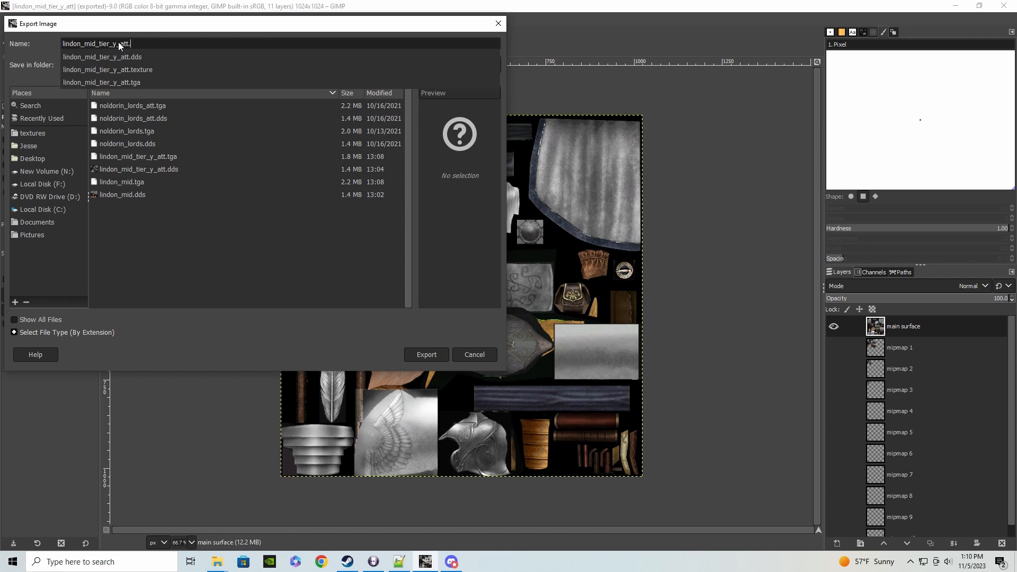
type("dds")
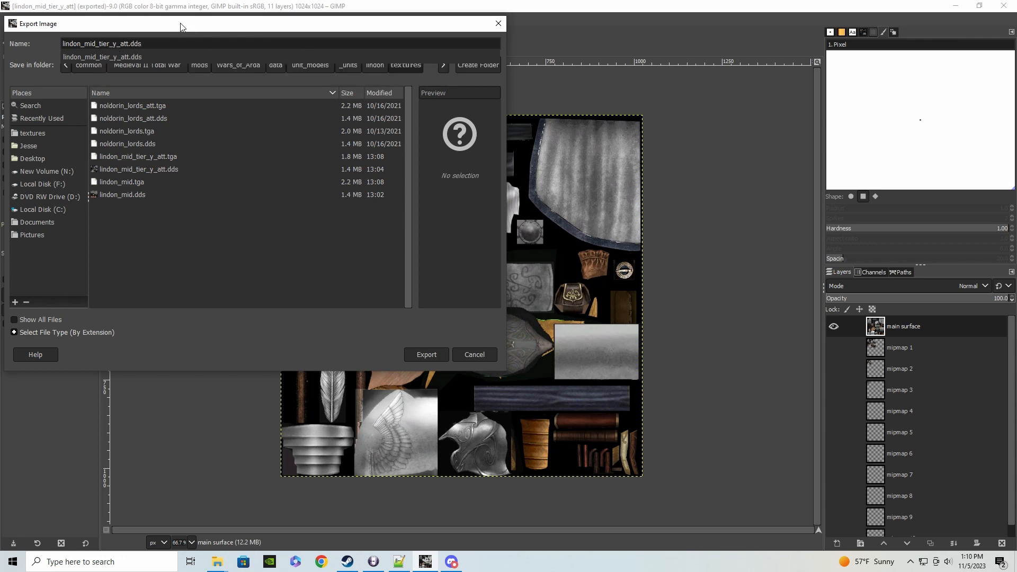
key("Return")
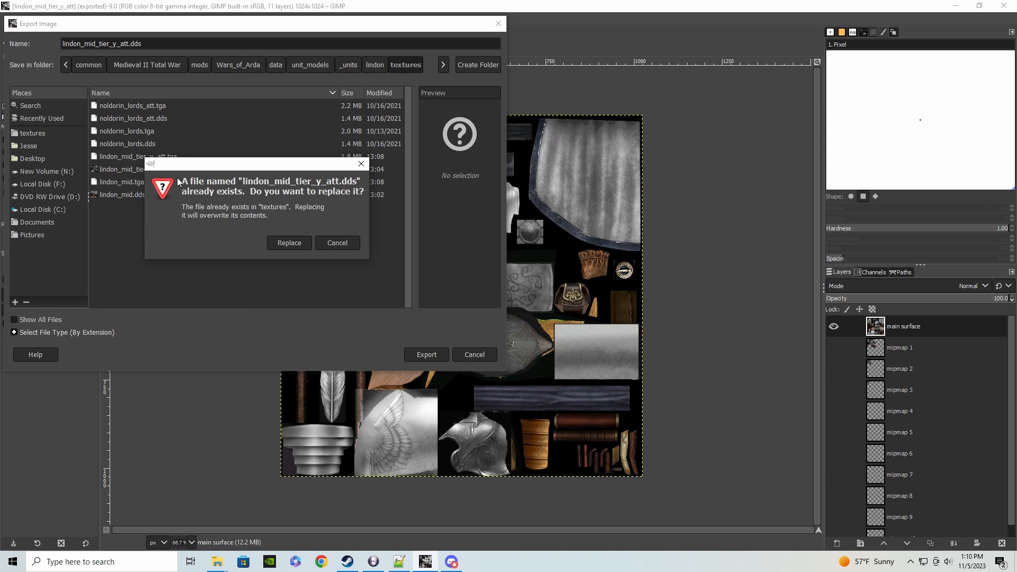
left_click(286, 243)
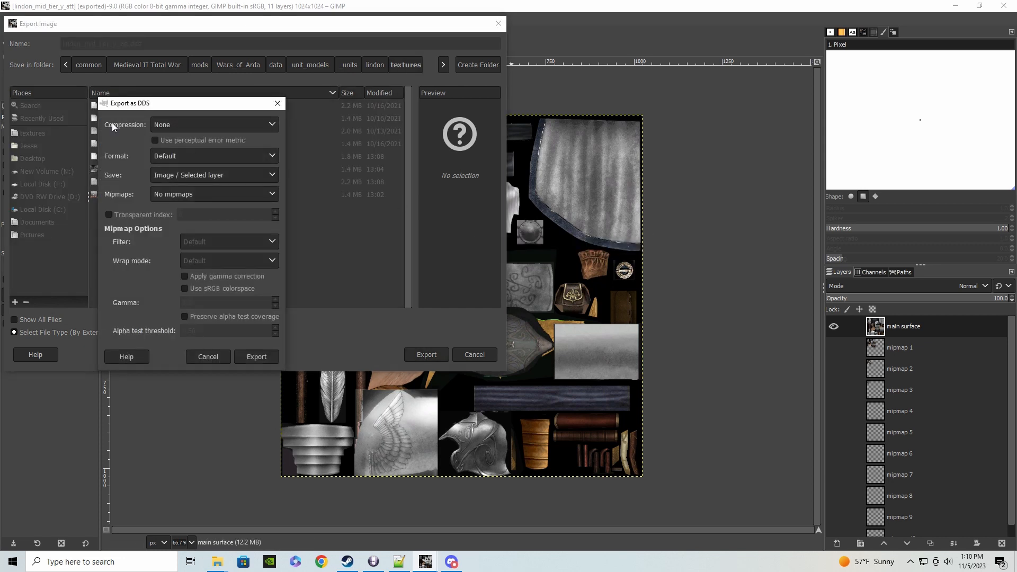
Set the DDS compression to BC3 / DXT5 with generated mipmaps and complete the export
left_click_drag(129, 106, 146, 99)
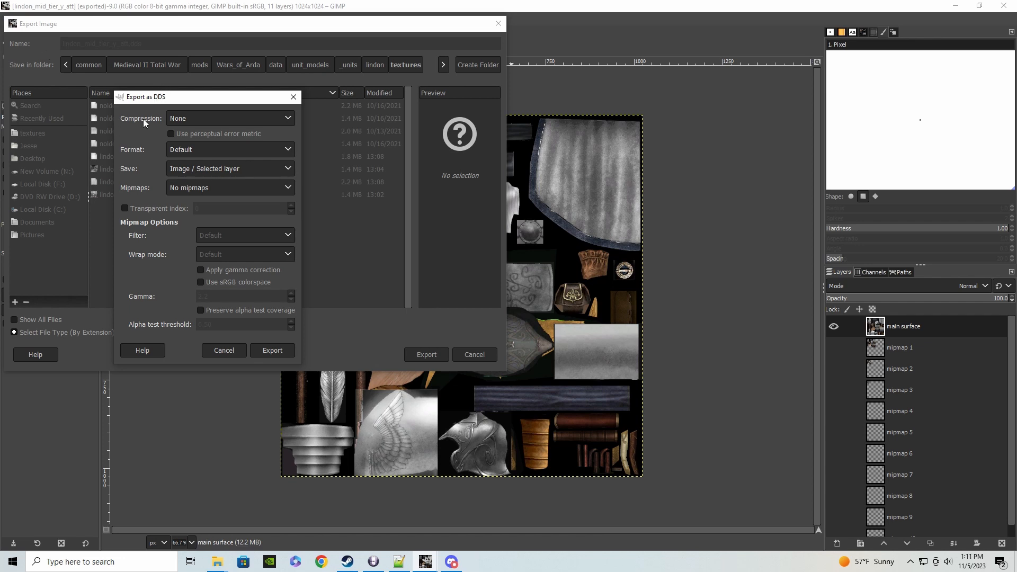
left_click(175, 117)
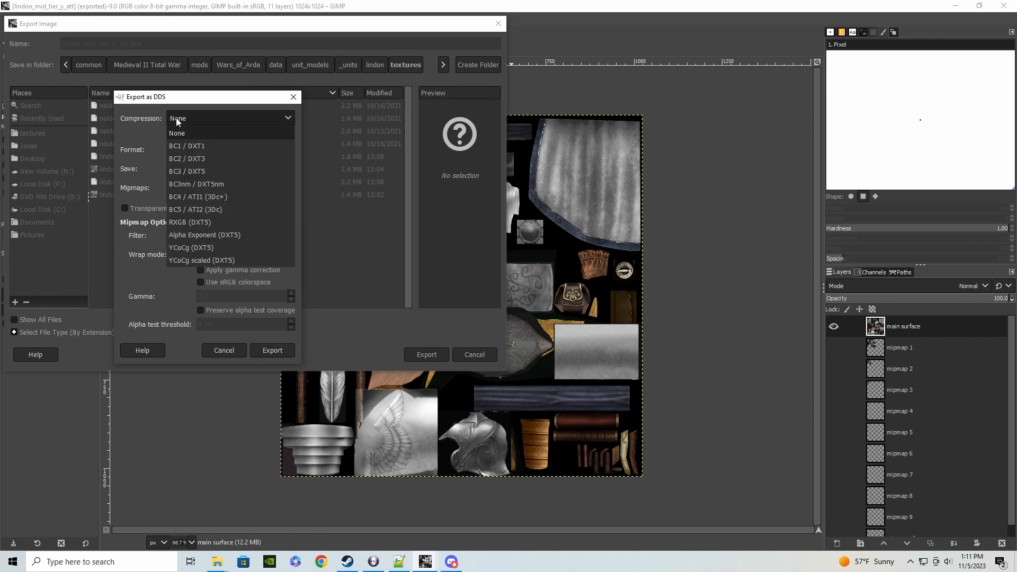
left_click(184, 171)
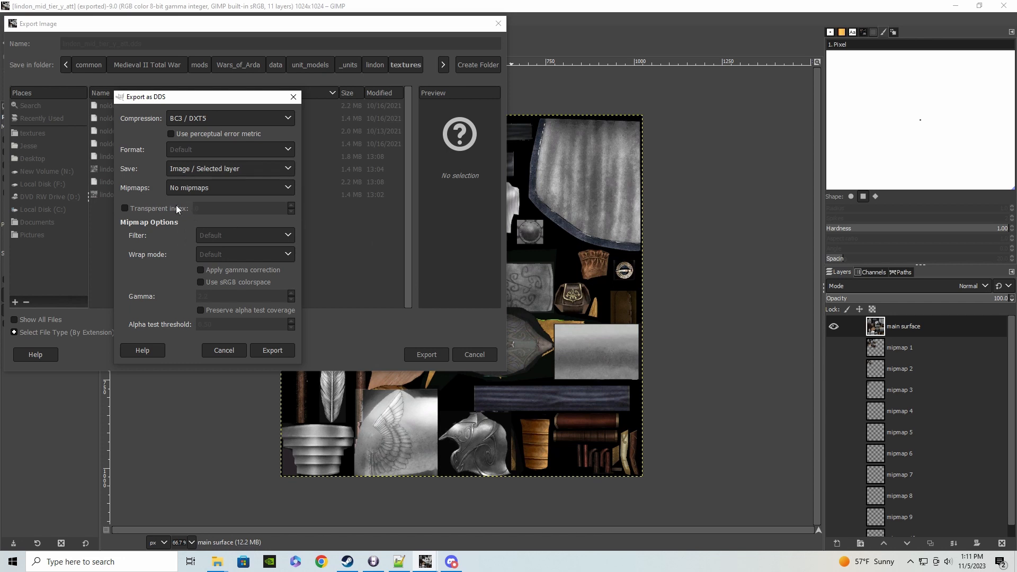
left_click(183, 190)
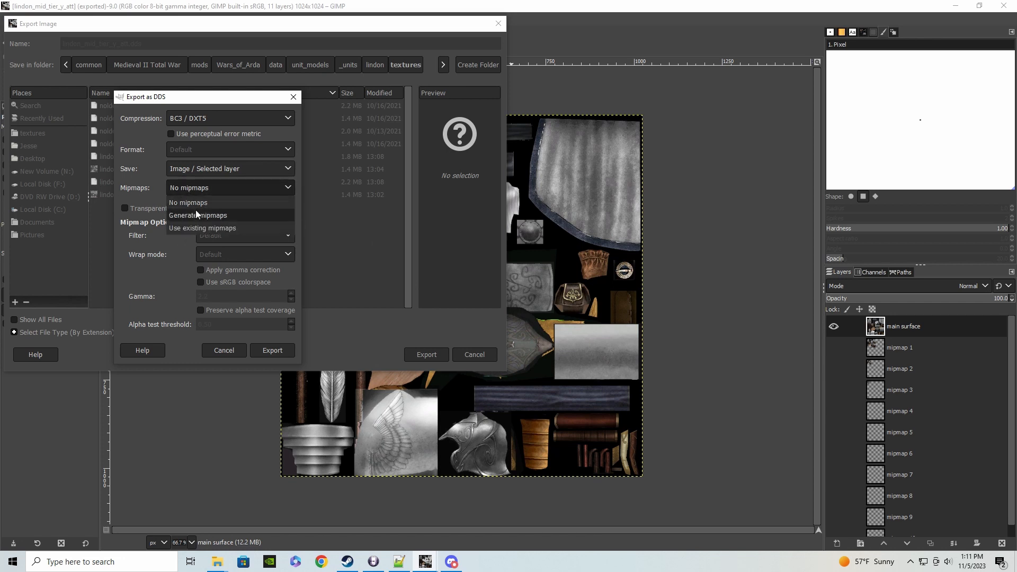
left_click(220, 215)
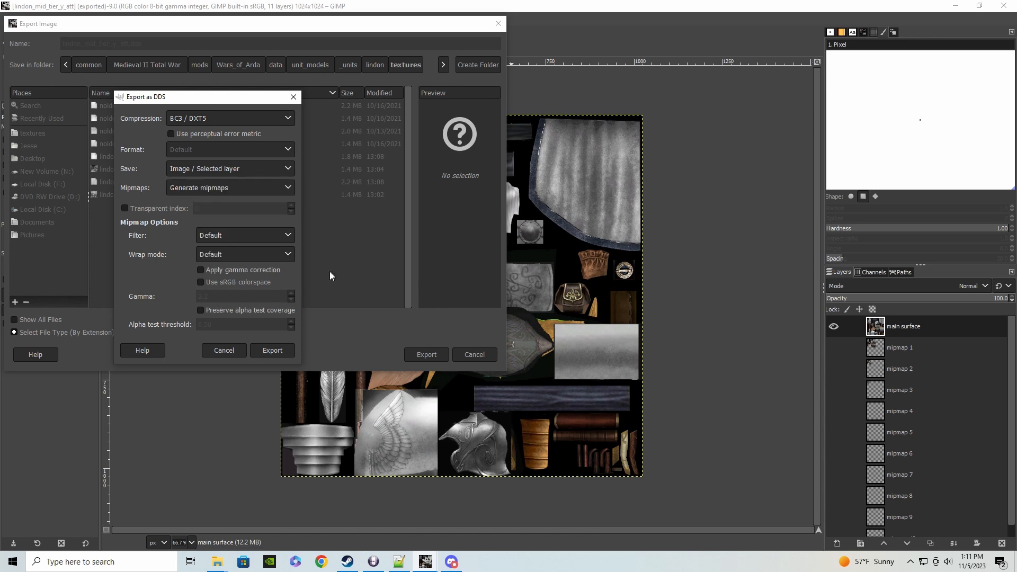
left_click(271, 351)
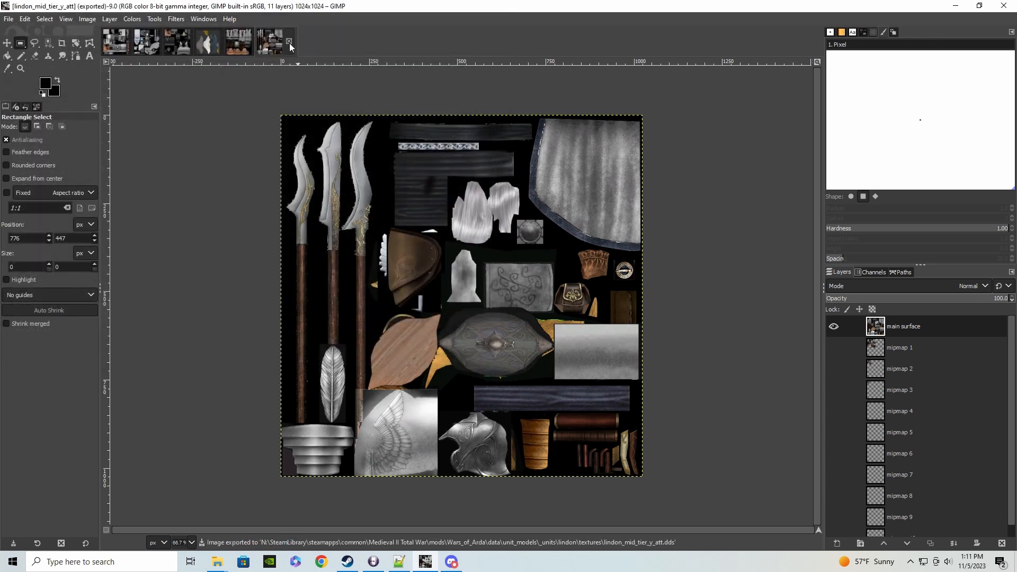
Close the lindon_mid_tier_y_att image
left_click(7, 19)
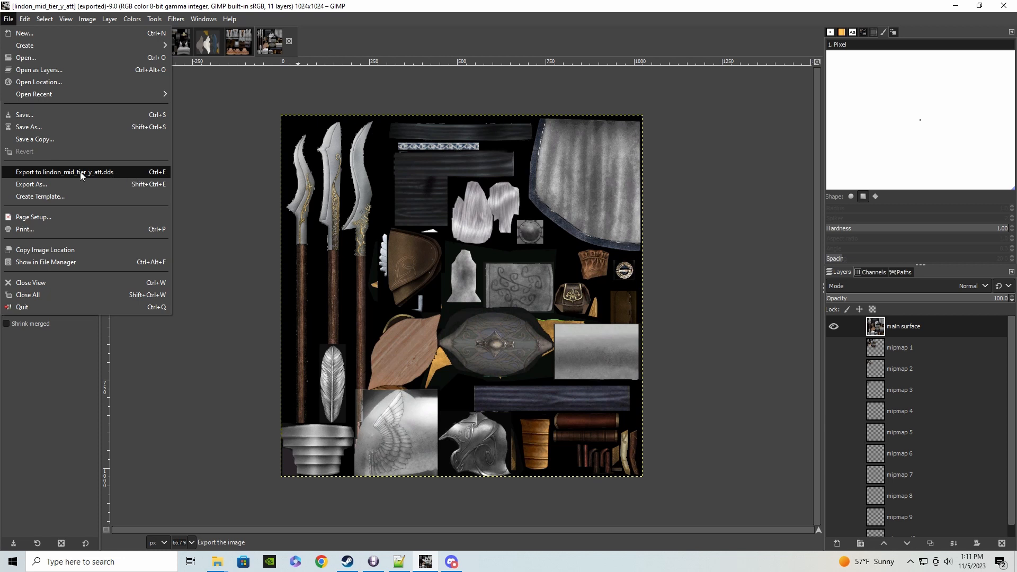
left_click(288, 41)
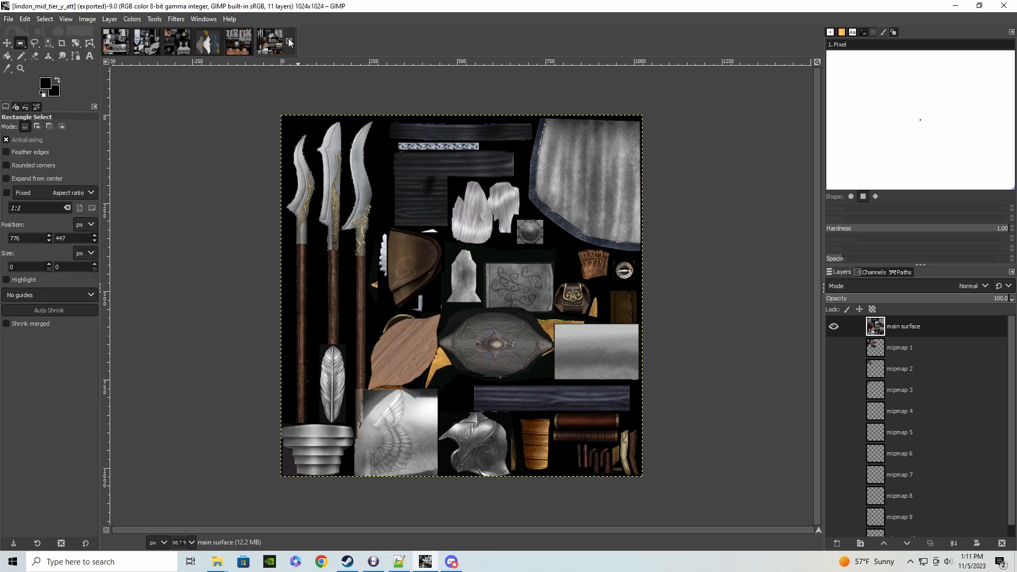
left_click(289, 41)
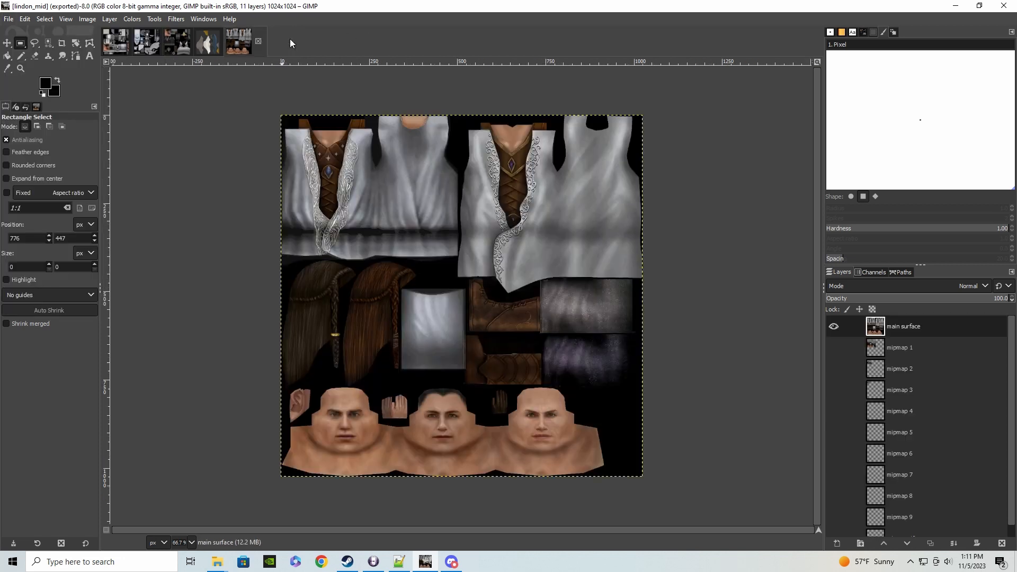
Export the figure texture as lindon_mid.dds in the lindon/textures folder, replacing the existing file
left_click(8, 20)
left_click(32, 185)
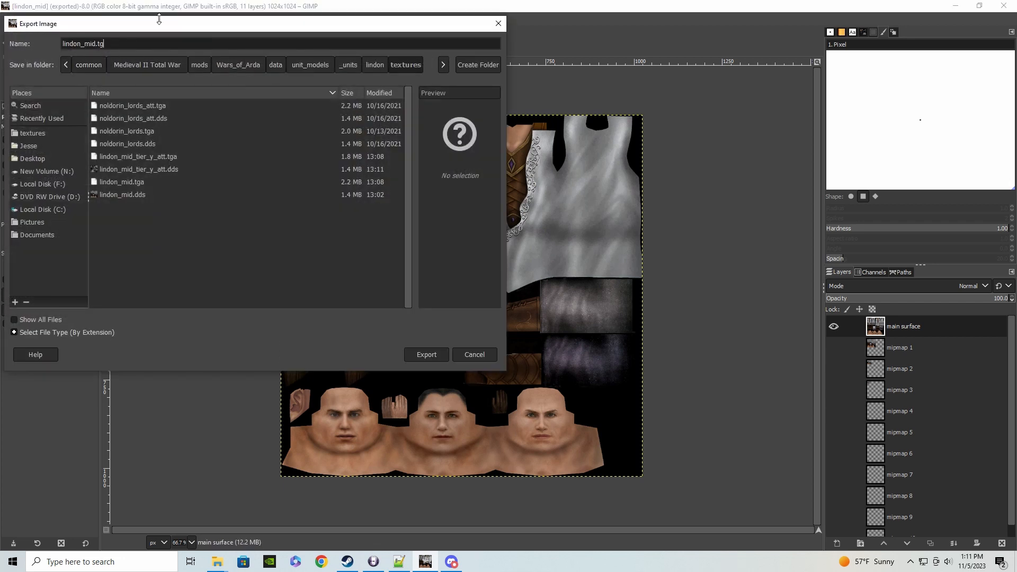
key("BackSpace")
key("BackSpace")
type("dds")
key("Return")
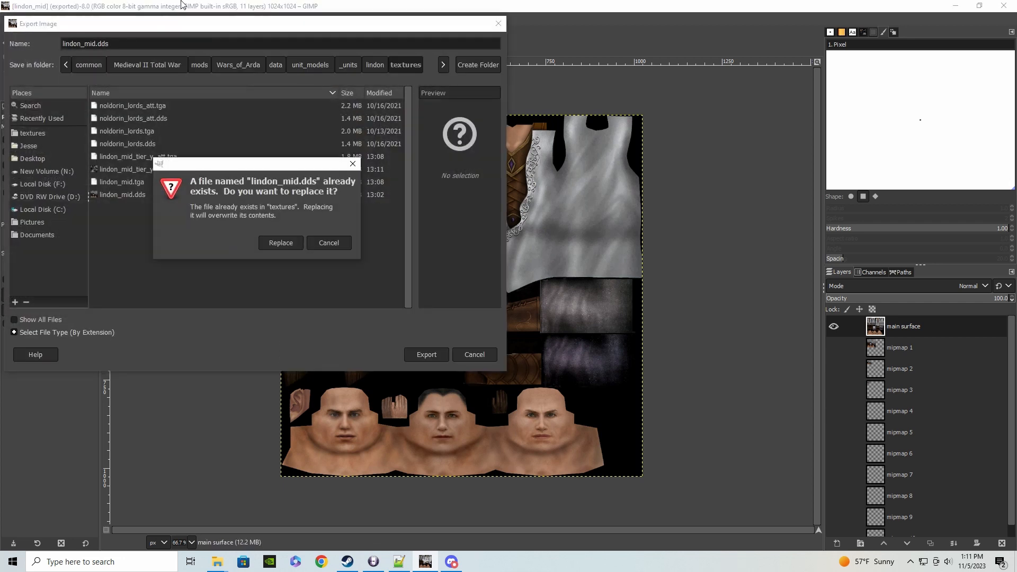
left_click(289, 241)
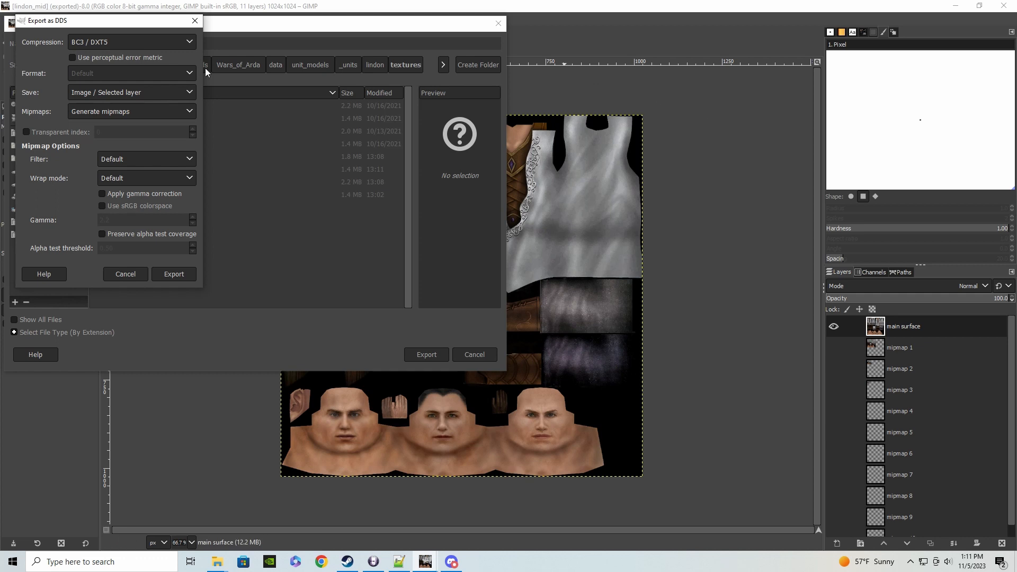
Complete the lindon_mid.dds export with BC3 / DXT5 compression and generated mipmaps, and close the image
left_click_drag(58, 21, 83, 25)
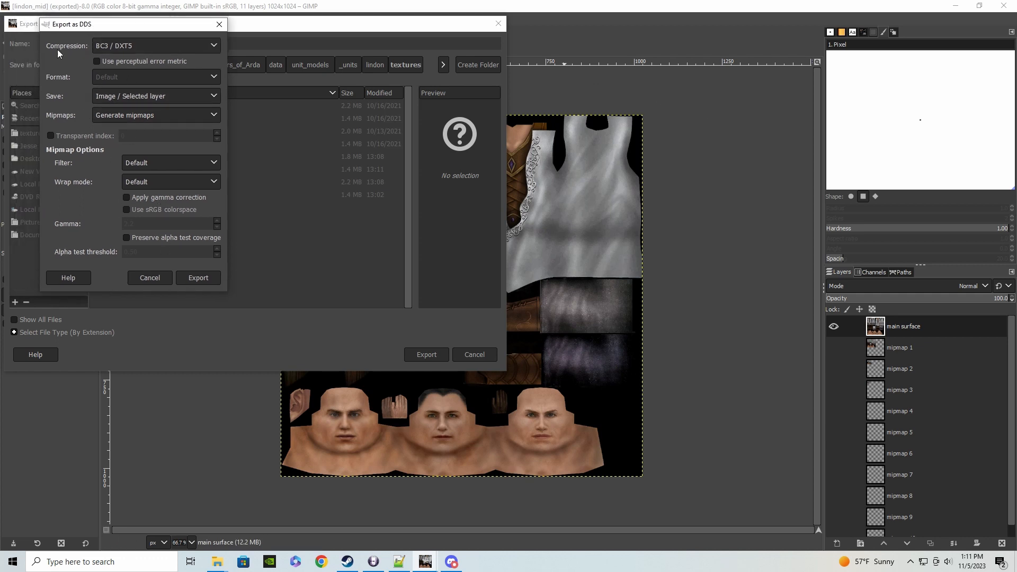
left_click(132, 48)
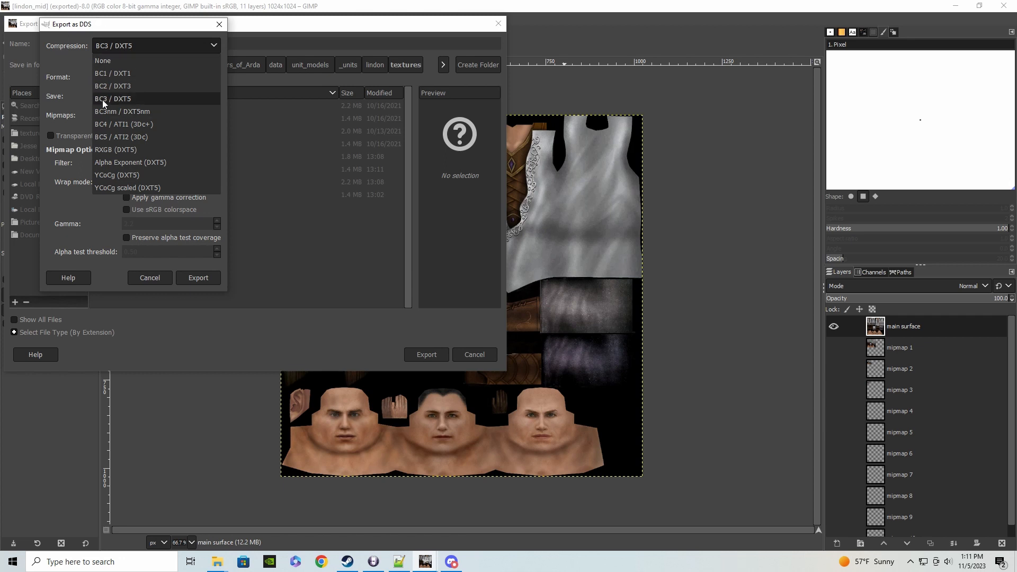
left_click(81, 90)
left_click(199, 278)
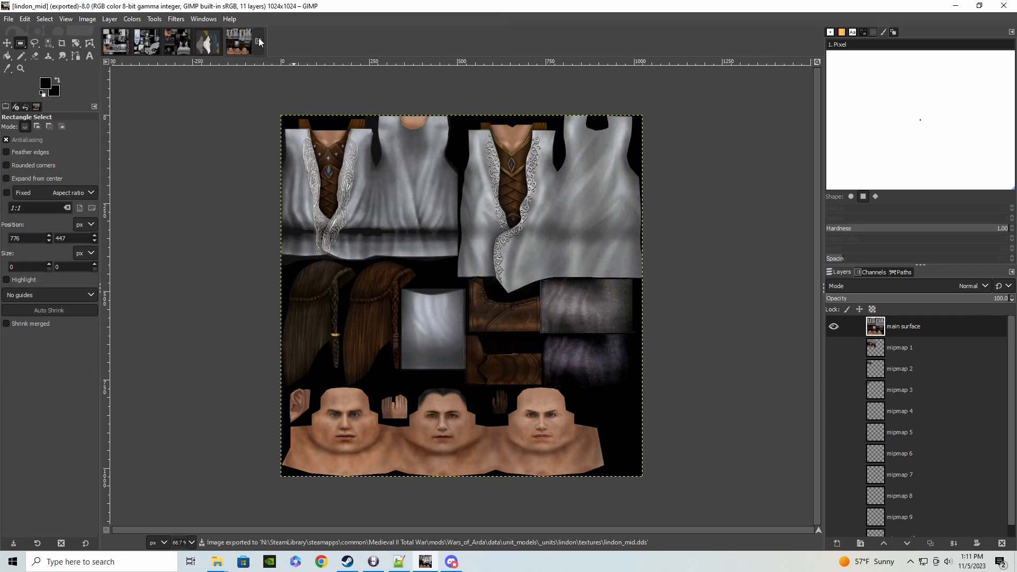
left_click(259, 41)
Minimize the image editor and switch to the lindon/textures folder in File Explorer to review its files
left_click(956, 6)
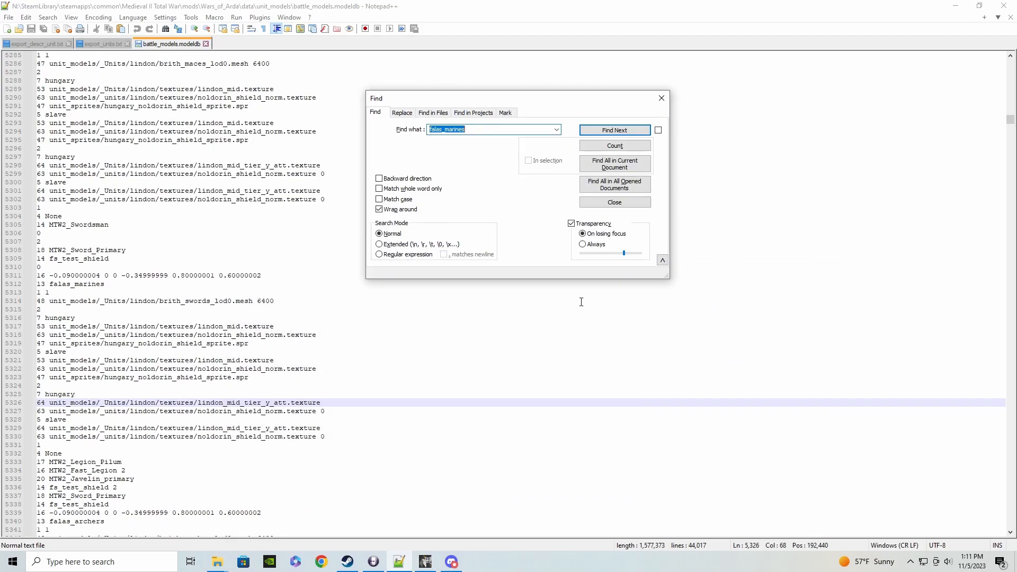
left_click_drag(518, 99, 564, 89)
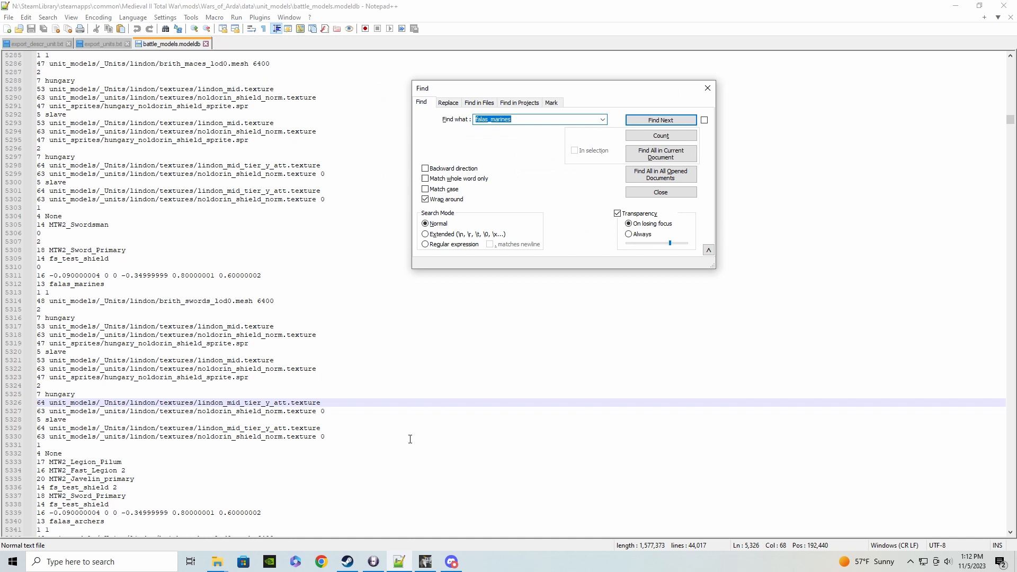
left_click(225, 565)
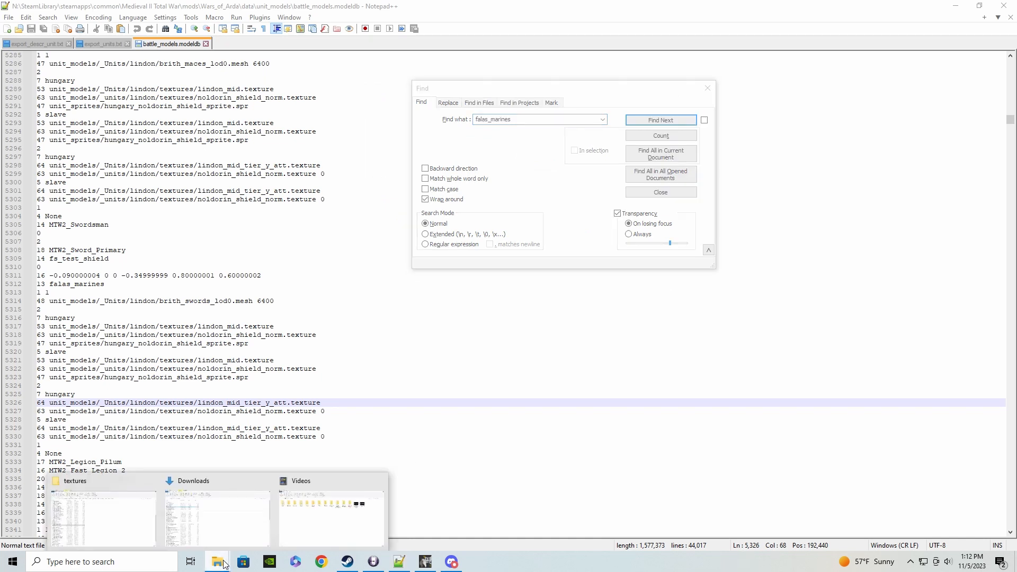
mouse_move(217, 542)
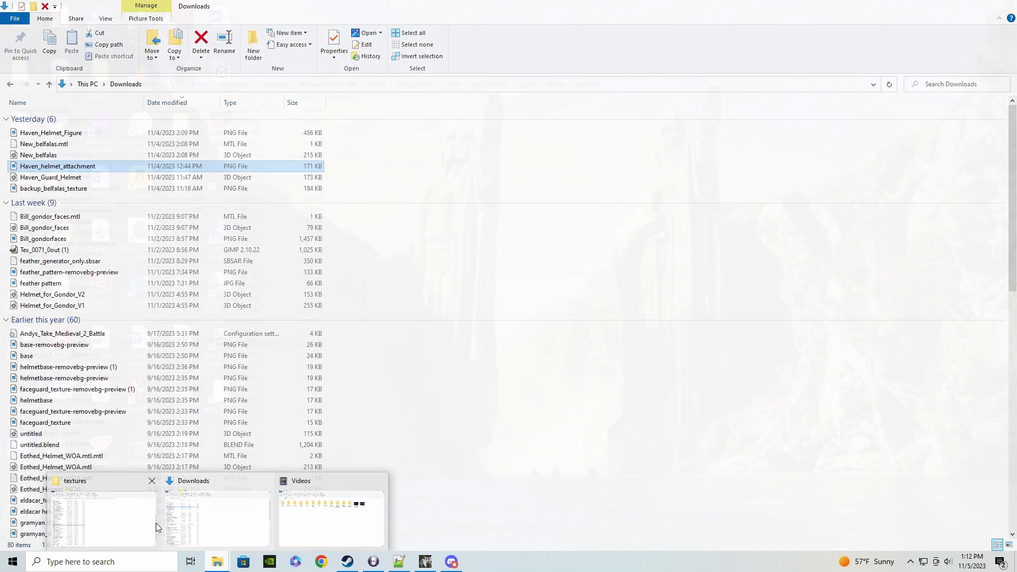
left_click(155, 523)
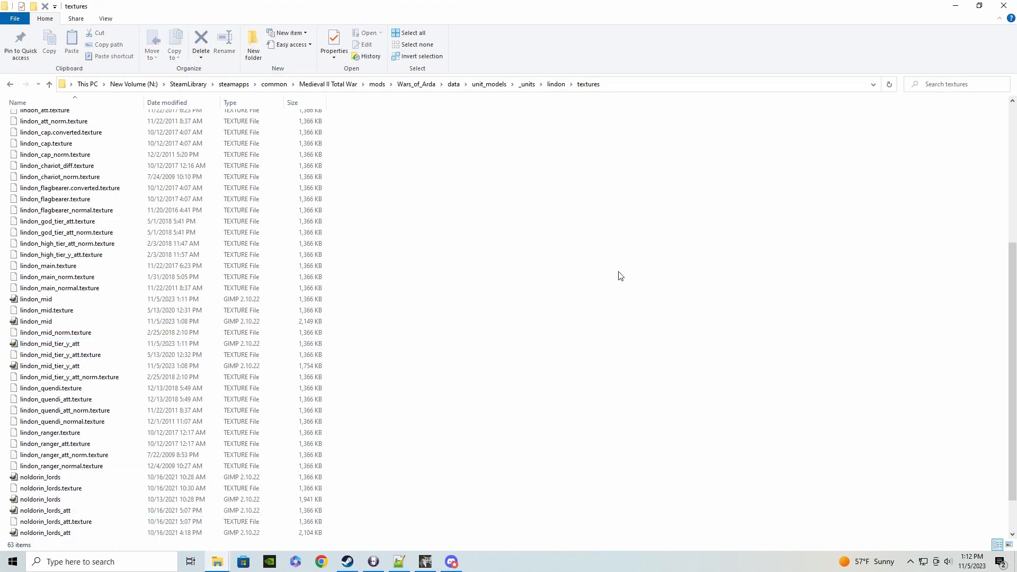
scroll(381, 325, "up", 7)
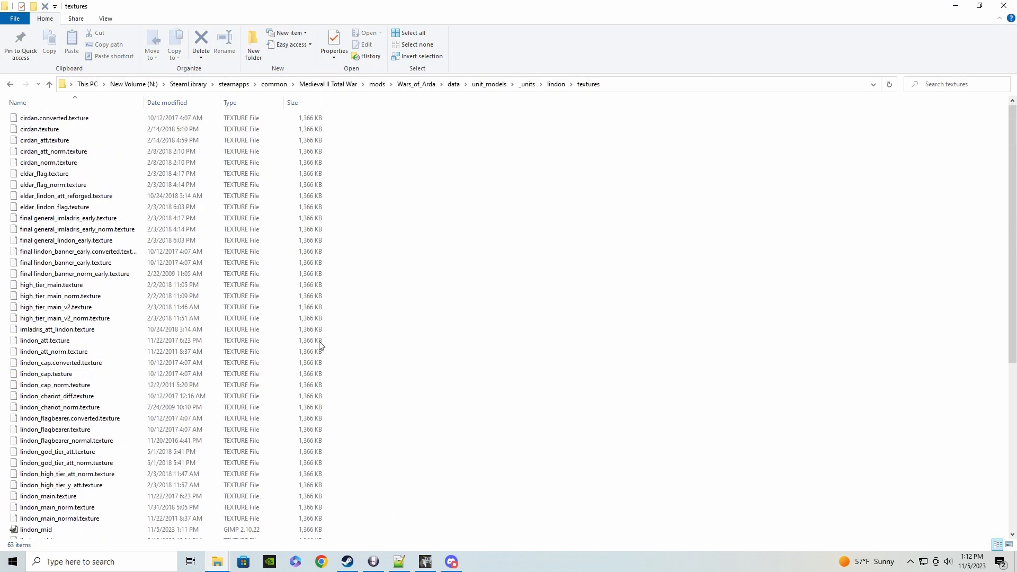
Switch to M2TW Modeler's Toolbox and convert lindon_mid.dds to a TEXTURE file
left_click(373, 561)
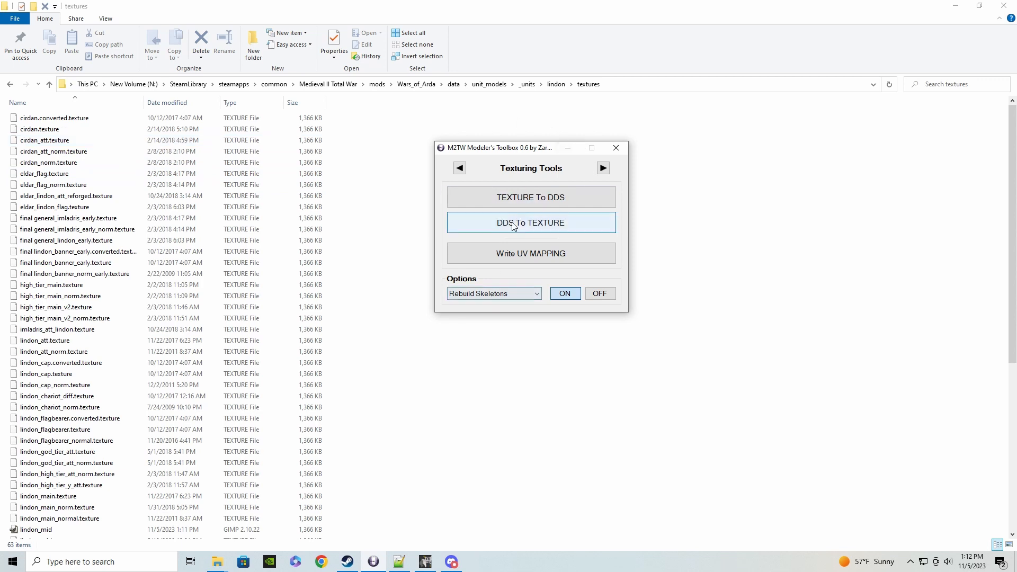
left_click(556, 229)
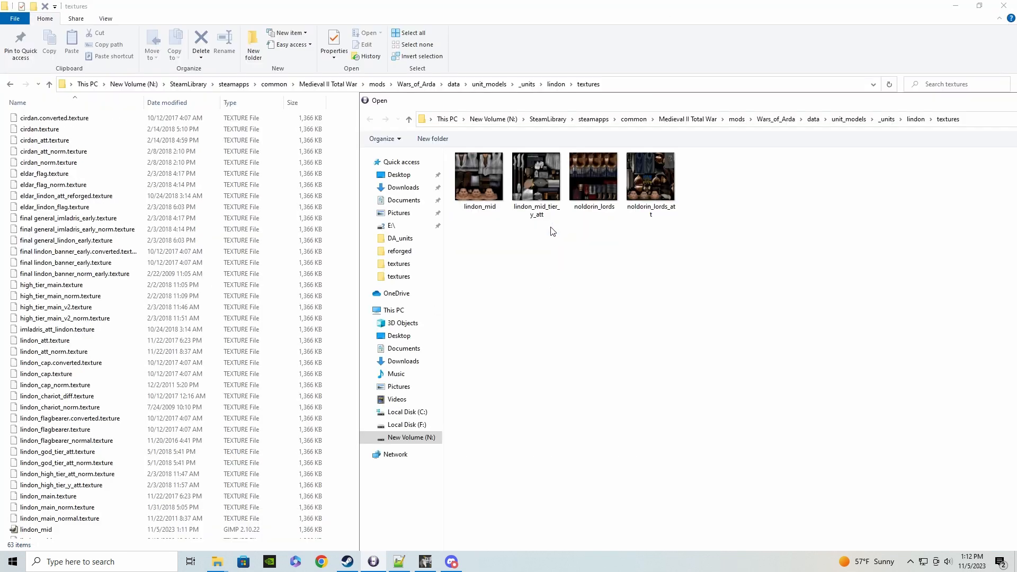
double_click(519, 98)
left_click(131, 104)
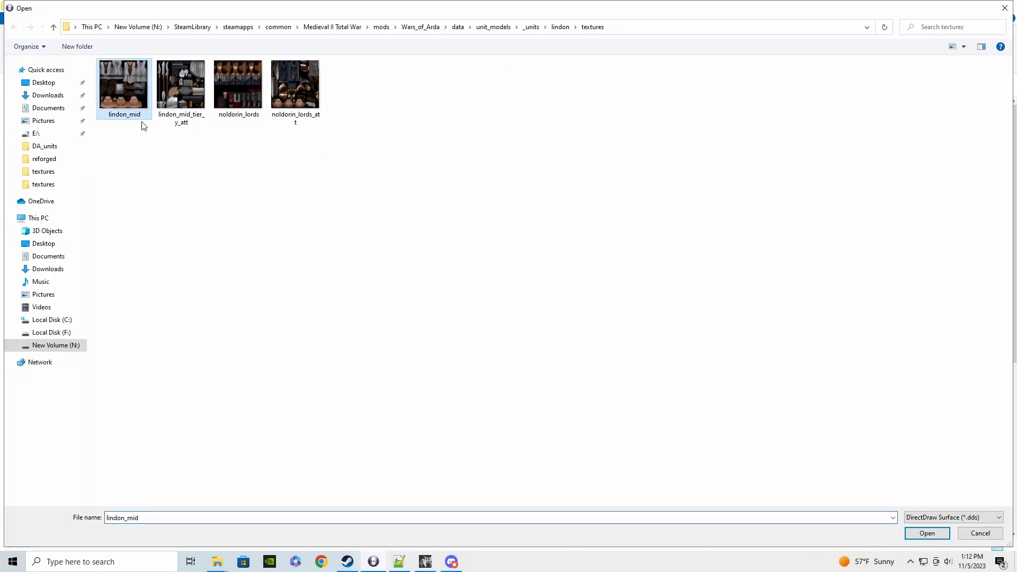
left_click(927, 534)
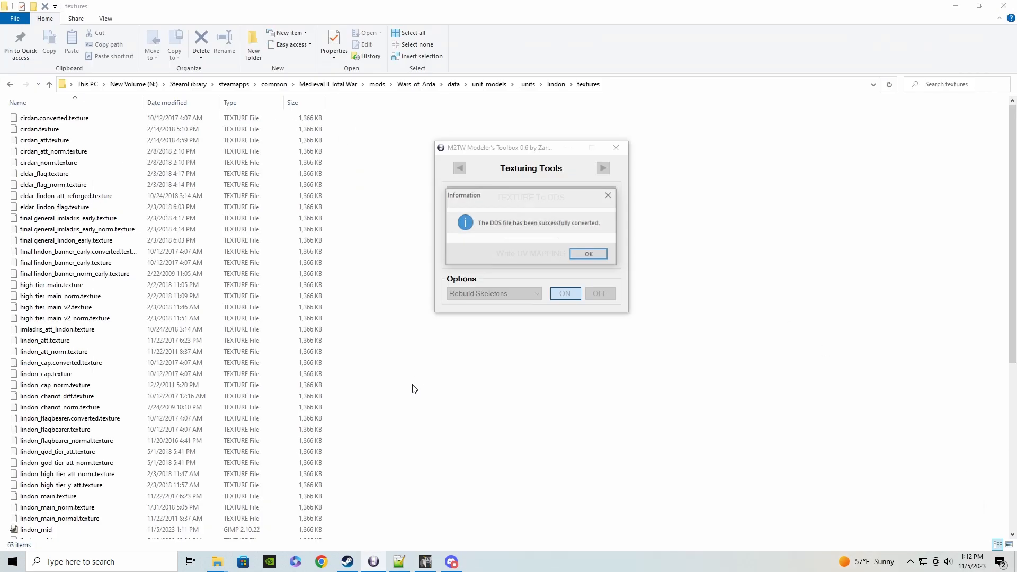
left_click(587, 254)
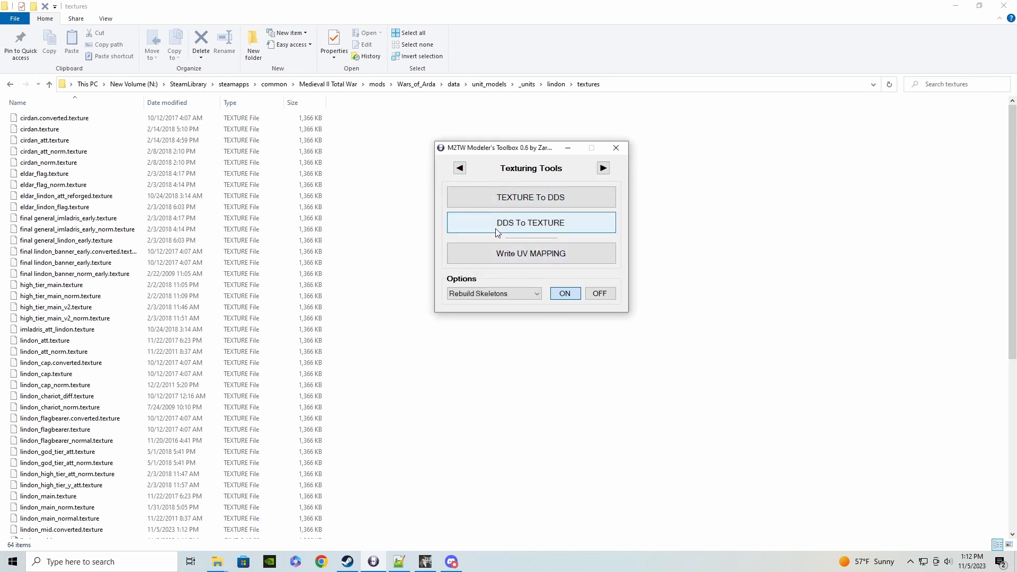
Return to the lindon/textures folder and look for the converted lindon_mid texture
left_click(460, 168)
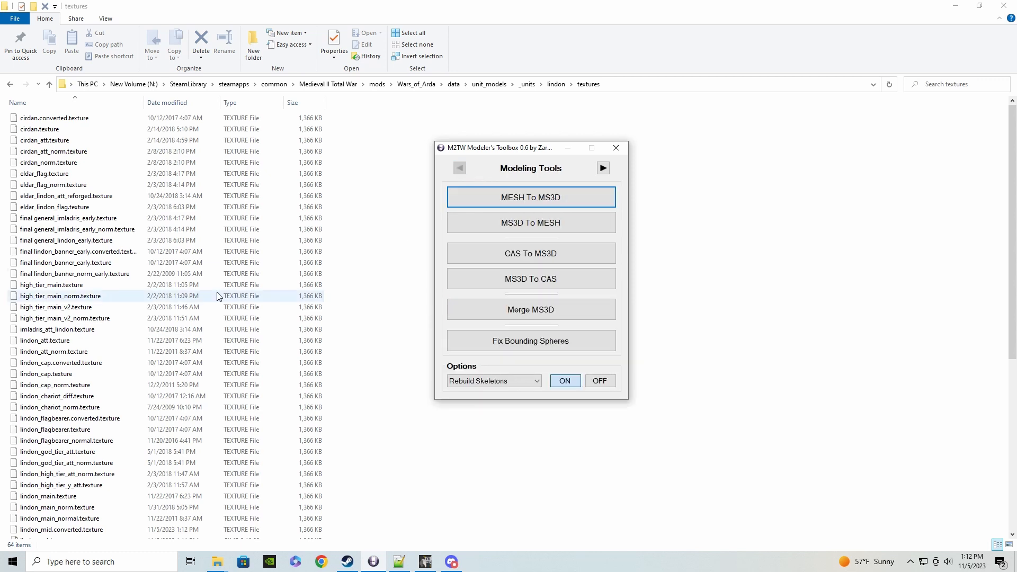
left_click(356, 190)
scroll(141, 214, "down", 2)
scroll(140, 213, "down", 2)
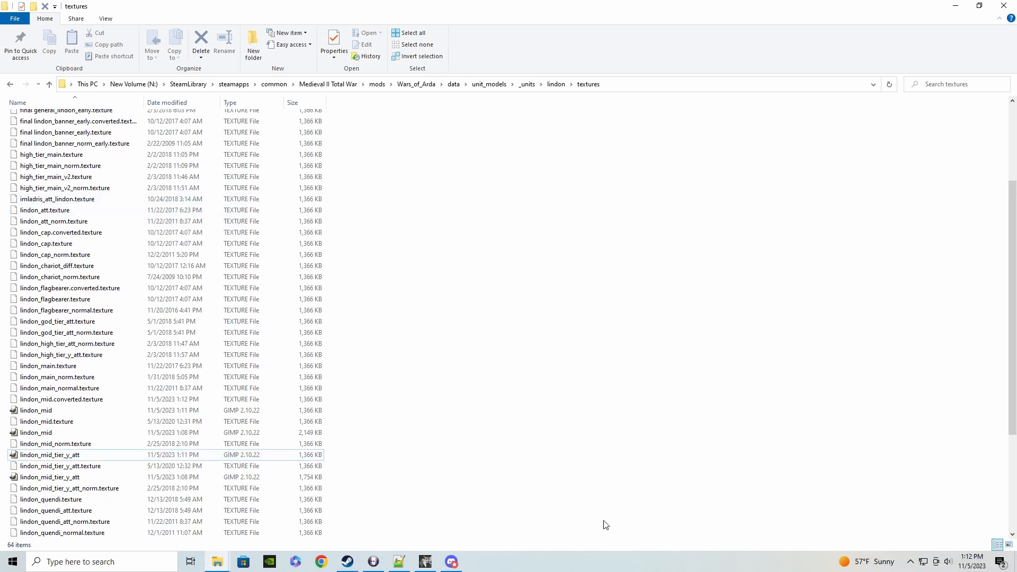
Switch to M2TW Modeler's Toolbox and convert lindon_mid.dds to a TEXTURE file again, overwriting the existing converted file
left_click(373, 561)
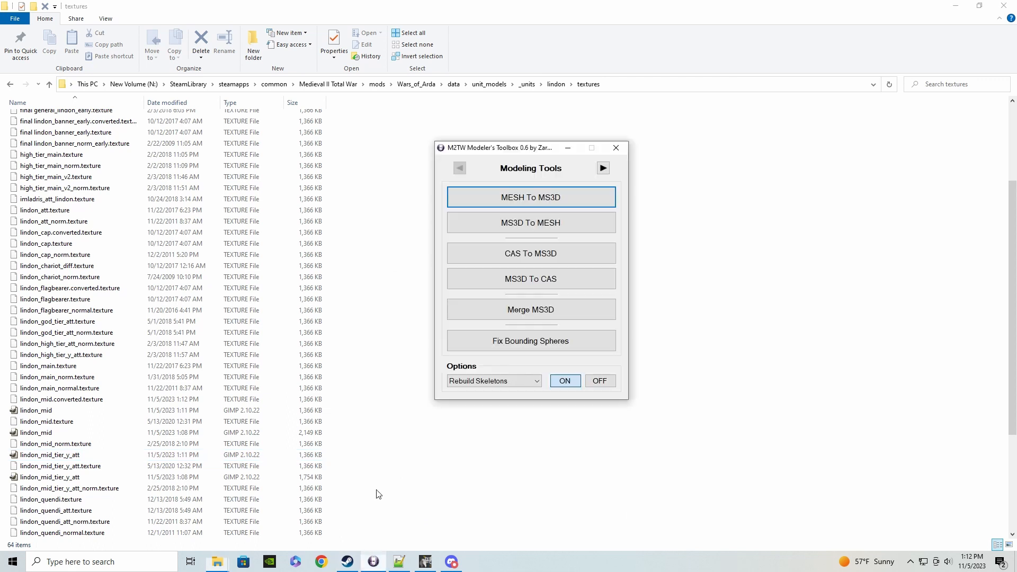
left_click(603, 167)
left_click(517, 222)
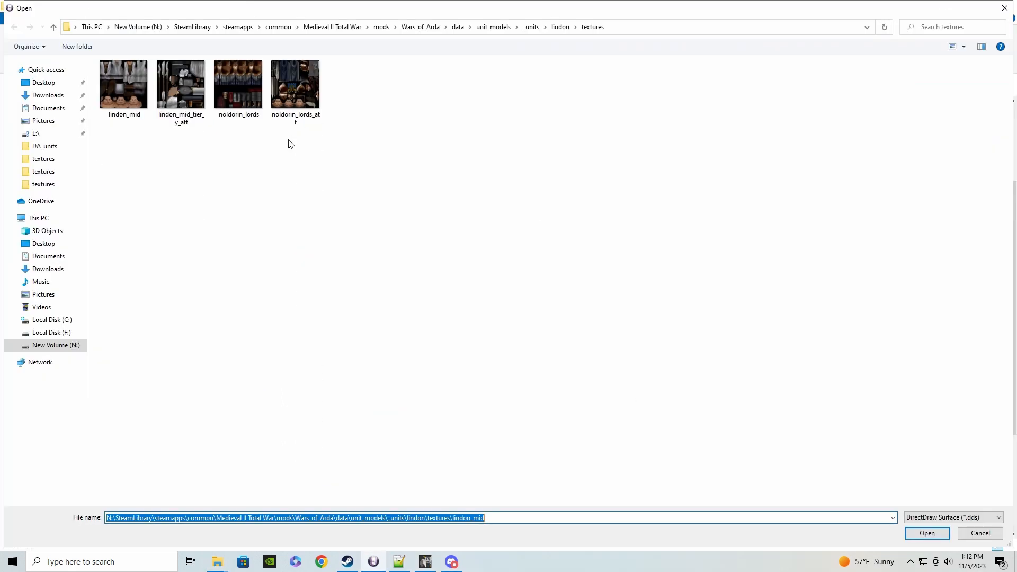
left_click(109, 98)
left_click(921, 534)
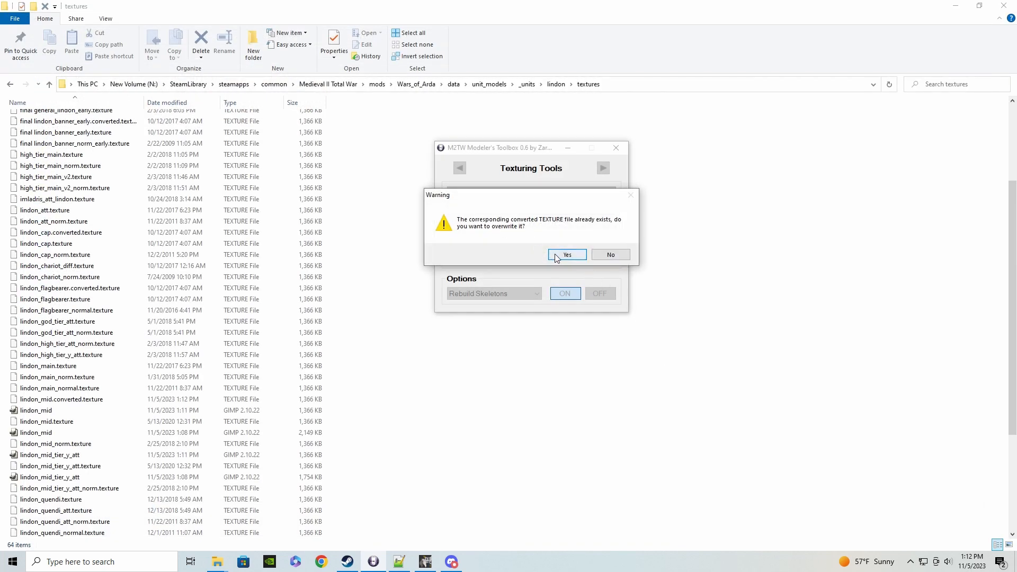
left_click(560, 254)
left_click(587, 254)
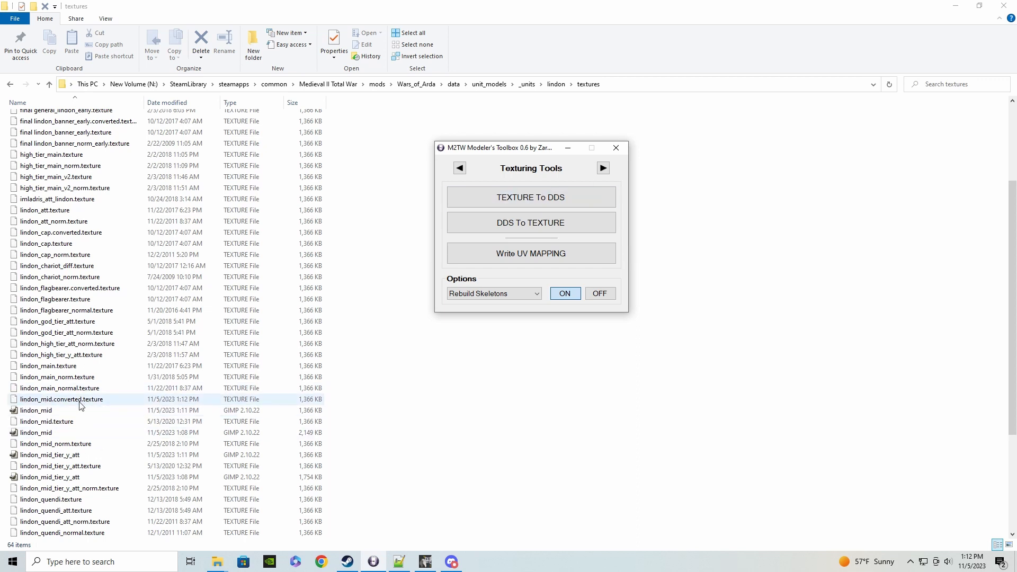
Try to rename lindon_mid.converted.texture to lindon_mid.texture, decline the numbered alternative name, and delete the converted file
left_click(131, 402)
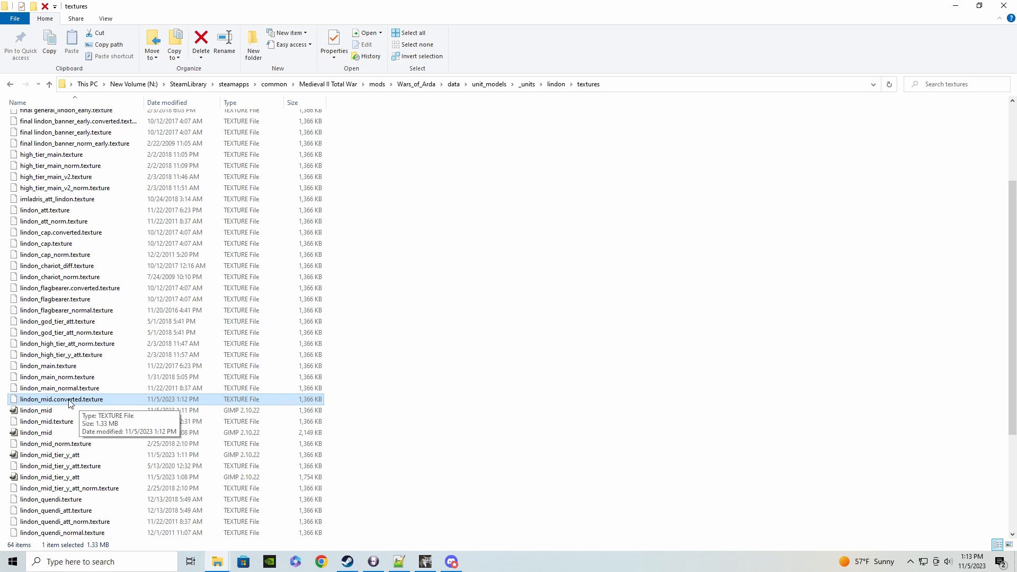
right_click(71, 403)
left_click(118, 376)
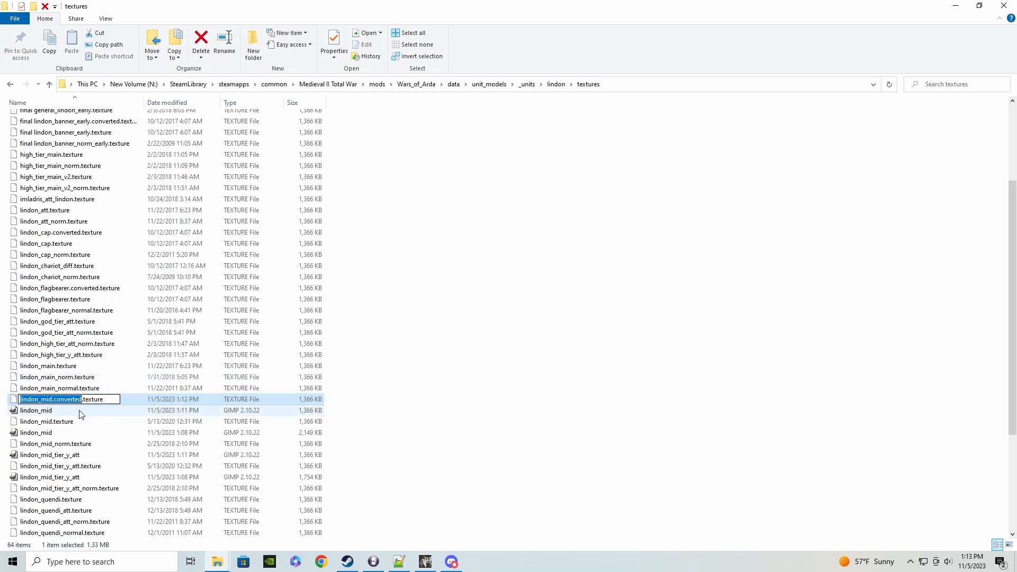
key("Right")
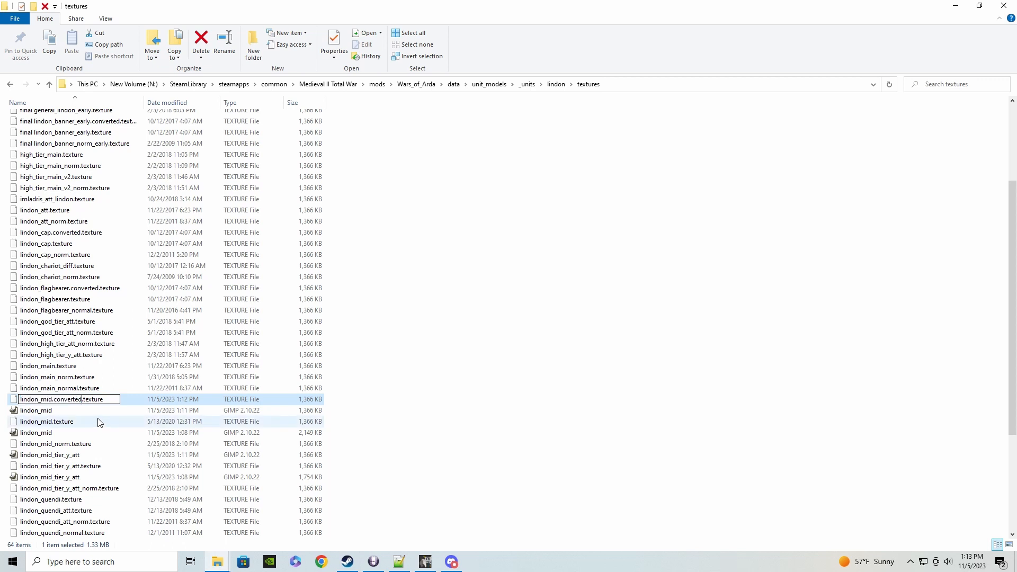
key("BackSpace")
key("BackSpace")
key("BackSpace")
key("BackSpace")
key("BackSpace")
key("BackSpace")
key("BackSpace")
key("BackSpace")
key("BackSpace")
key("BackSpace")
key("BackSpace")
key("Return")
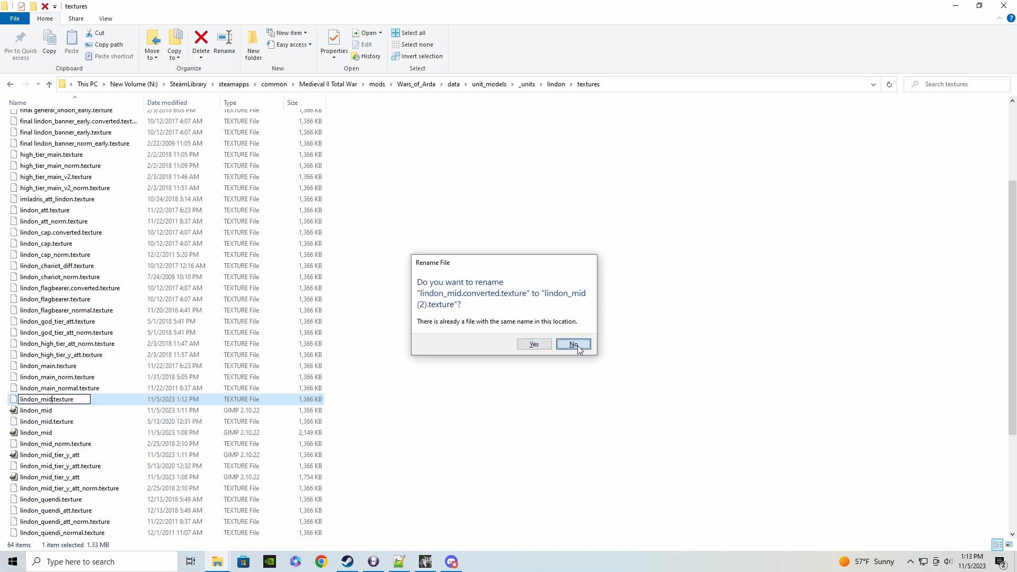
left_click(574, 344)
key("Delete")
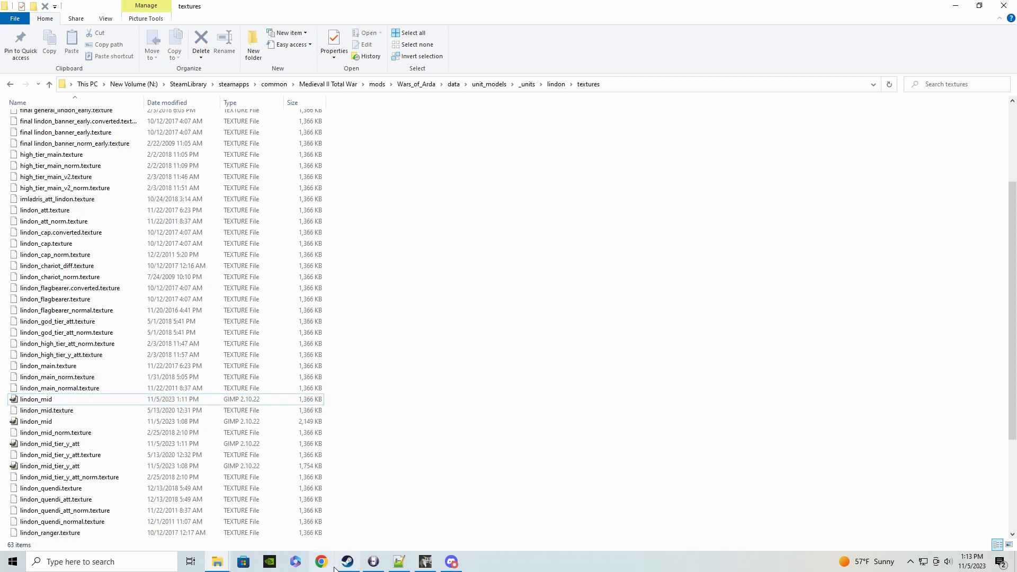
Check the falas_marines texture entries in battle_models.modeldb in Notepad++ and return to the lindon/textures folder in File Explorer
left_click(399, 561)
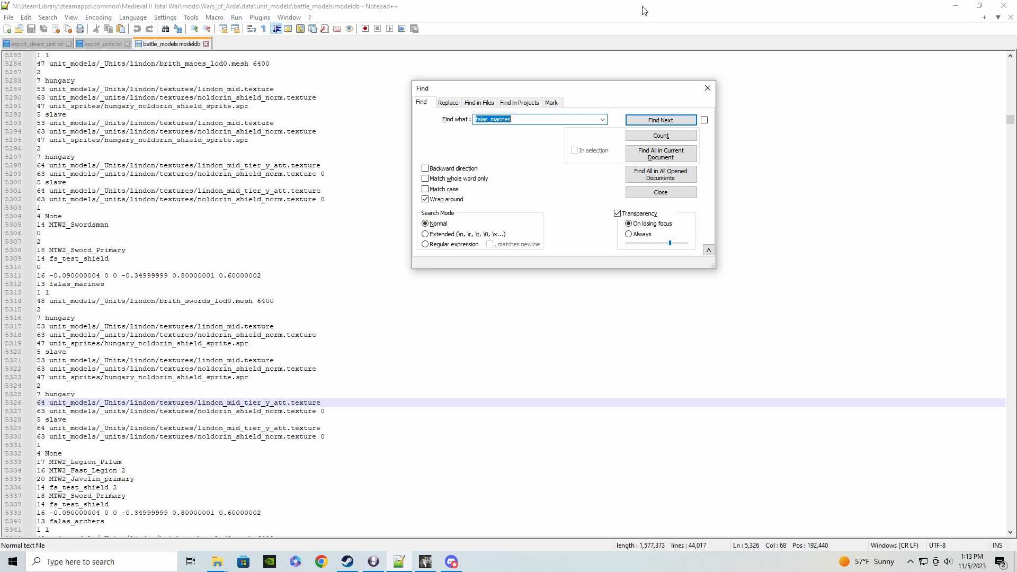
left_click(598, 16)
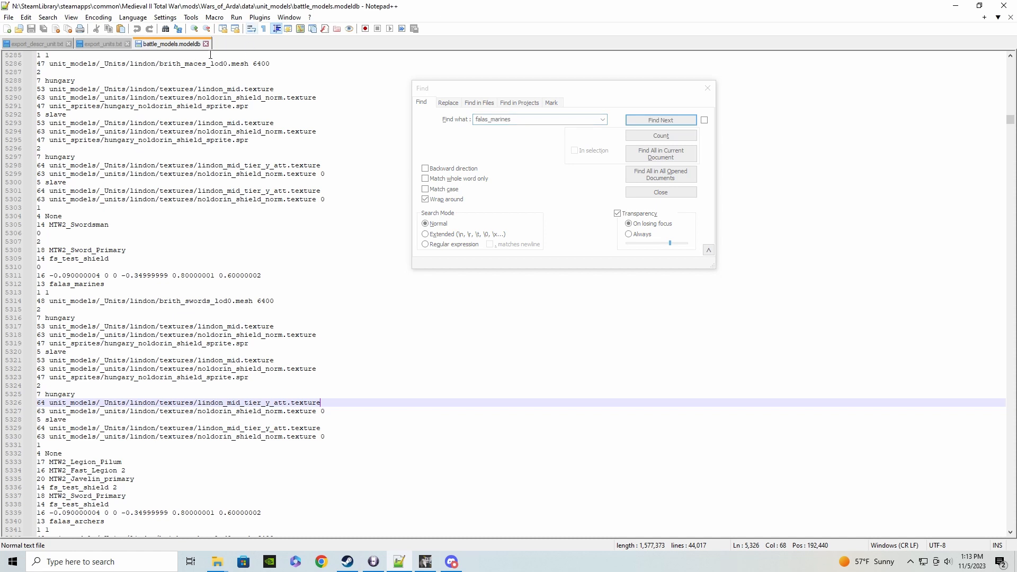
left_click(217, 561)
left_click(133, 520)
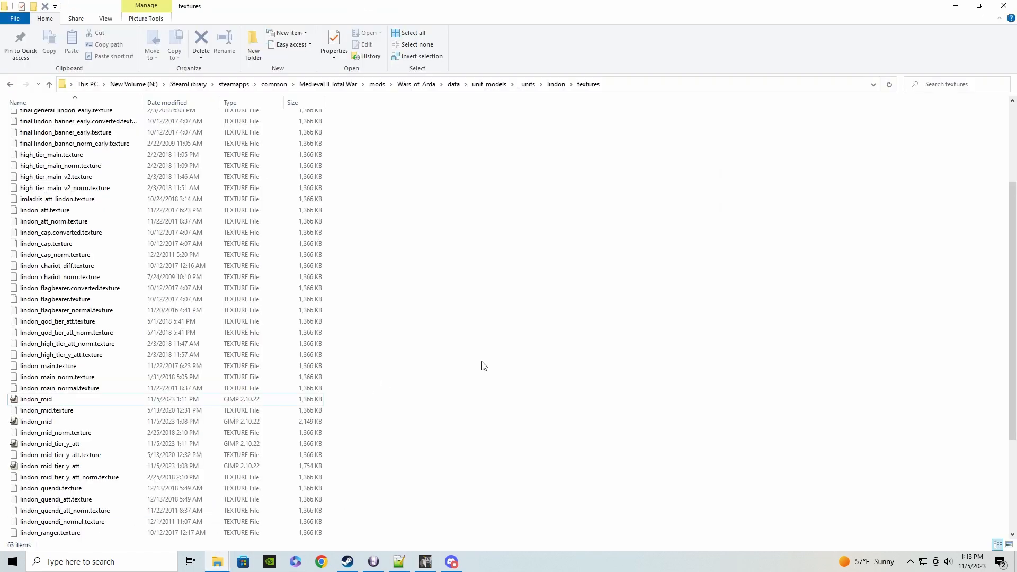
Go up to the lindon folder and locate the brith_swords_lod0 MS3D file
left_click(78, 400)
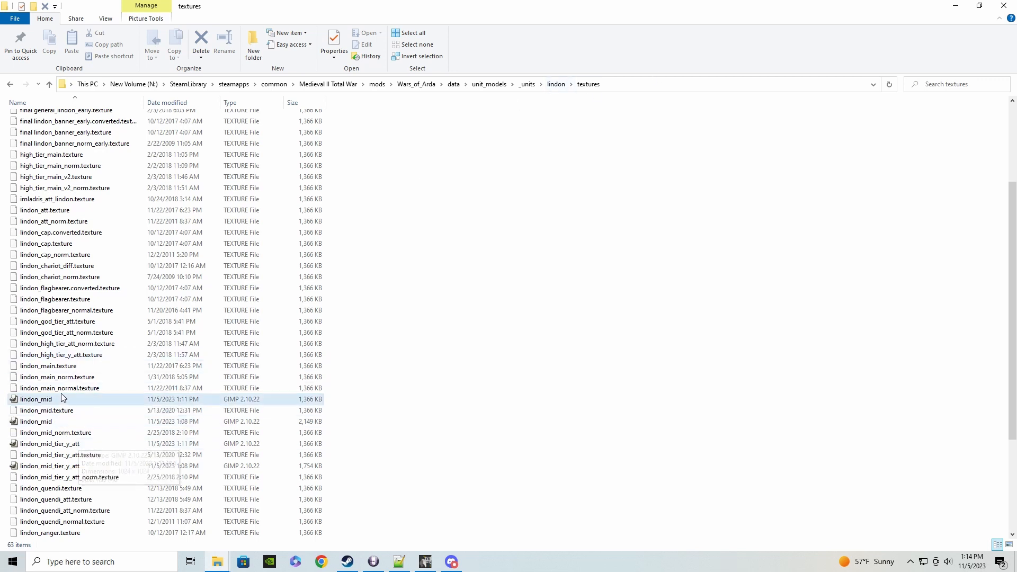
left_click(555, 84)
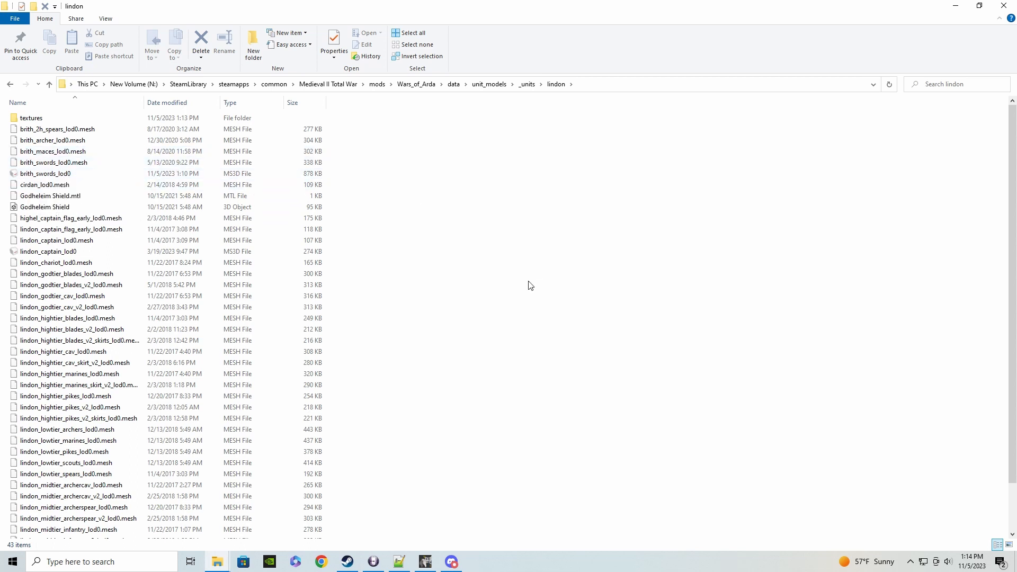
right_click(31, 177)
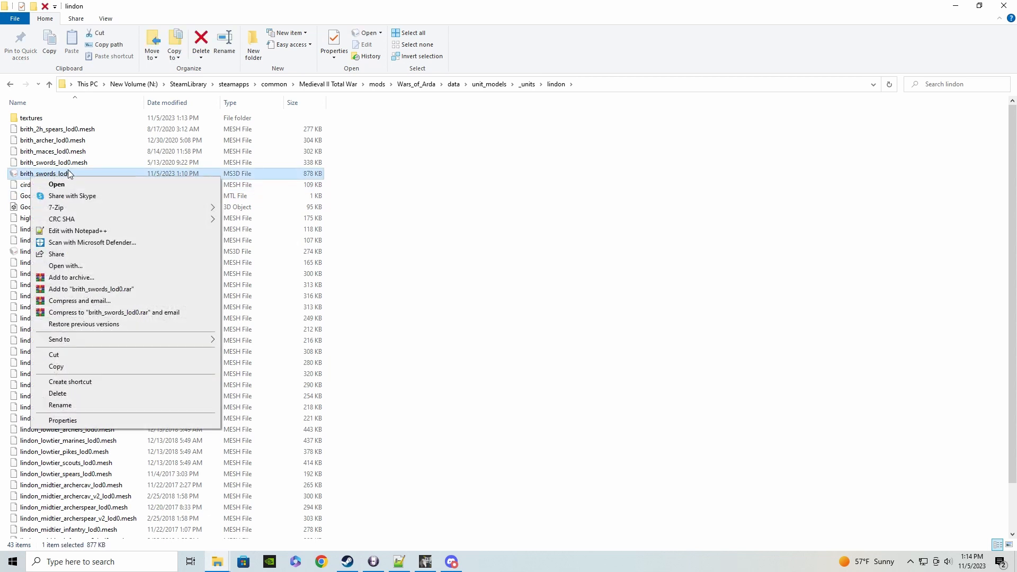
left_click(449, 160)
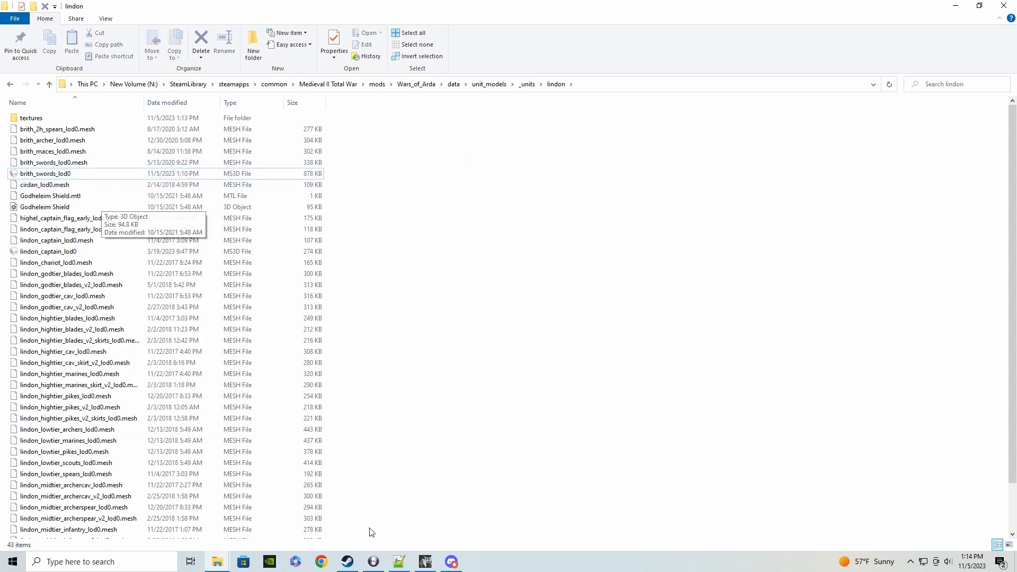
Switch to M2TW Modeler's Toolbox and compare its Modeling Tools and Texturing Tools conversion options
left_click(373, 561)
left_click(459, 168)
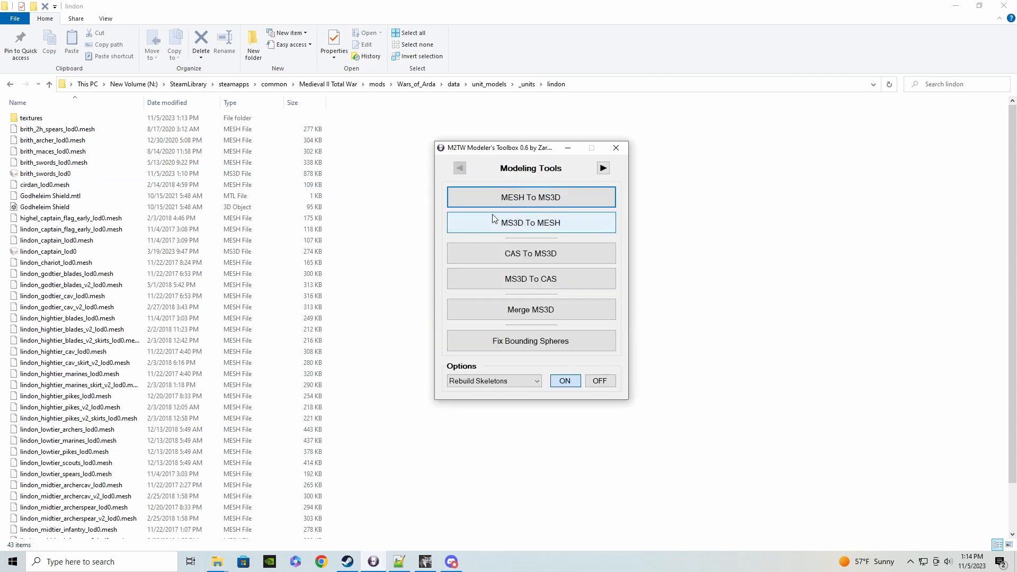
left_click(603, 168)
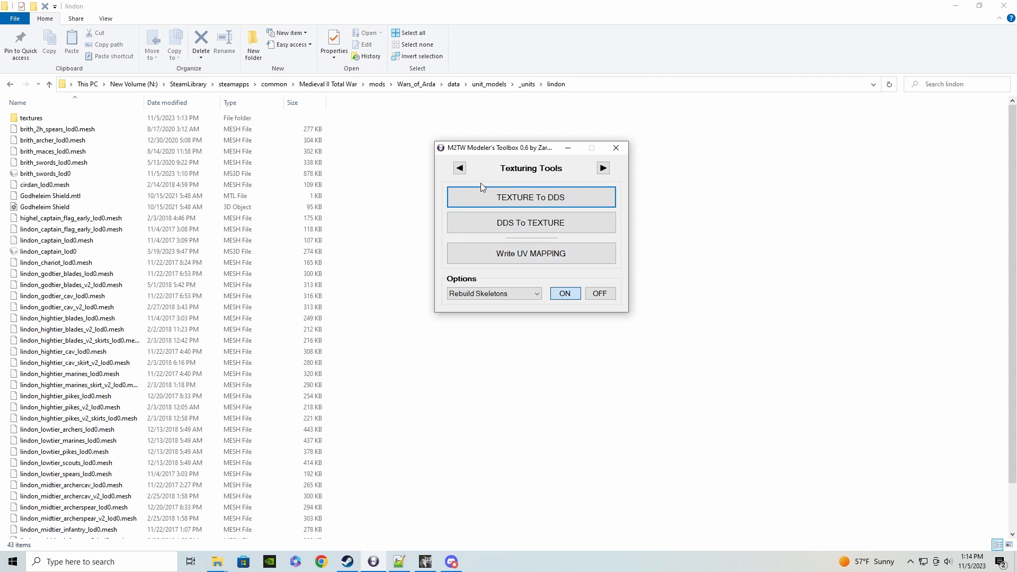
left_click(459, 169)
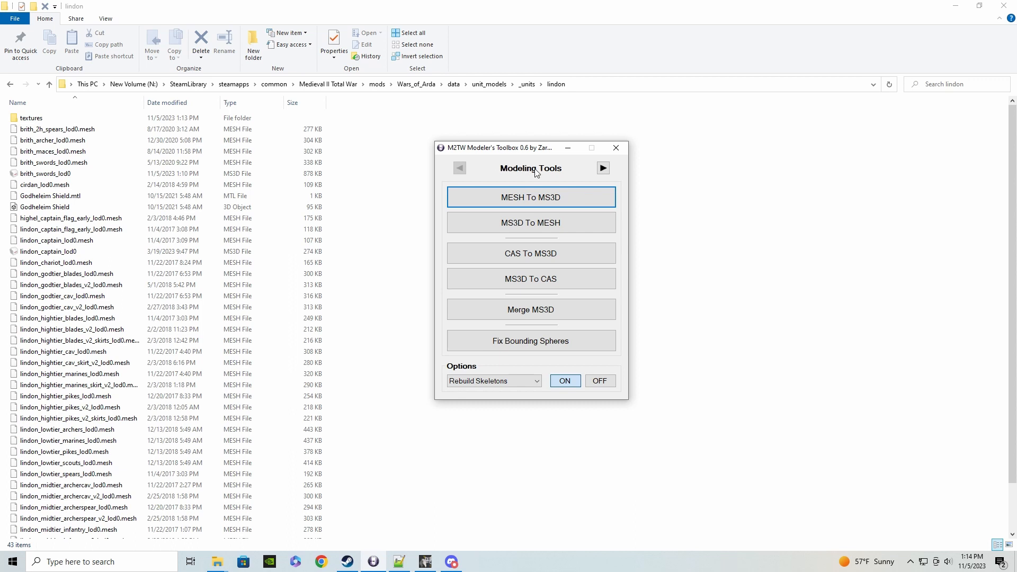
left_click(604, 167)
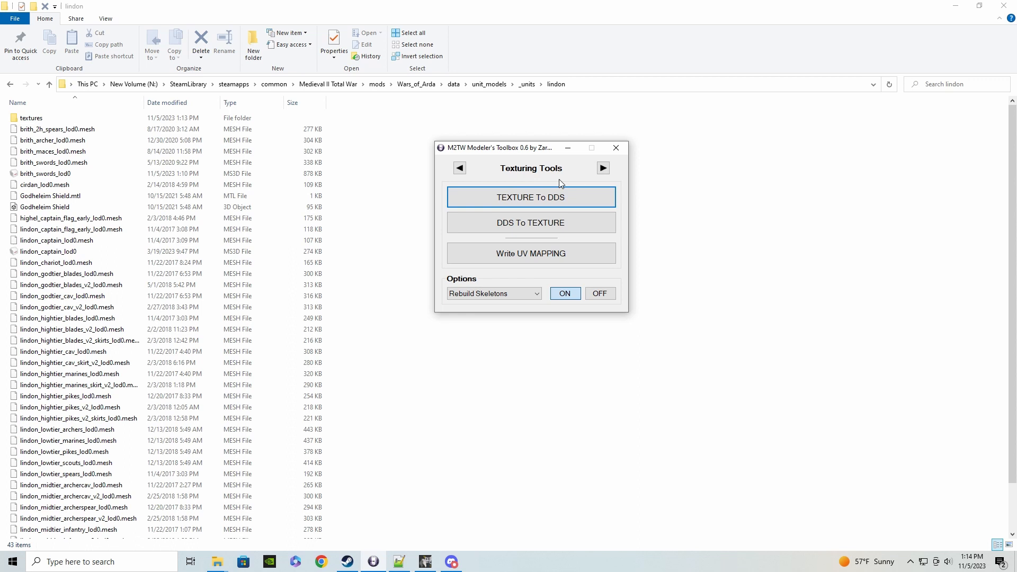
left_click(460, 168)
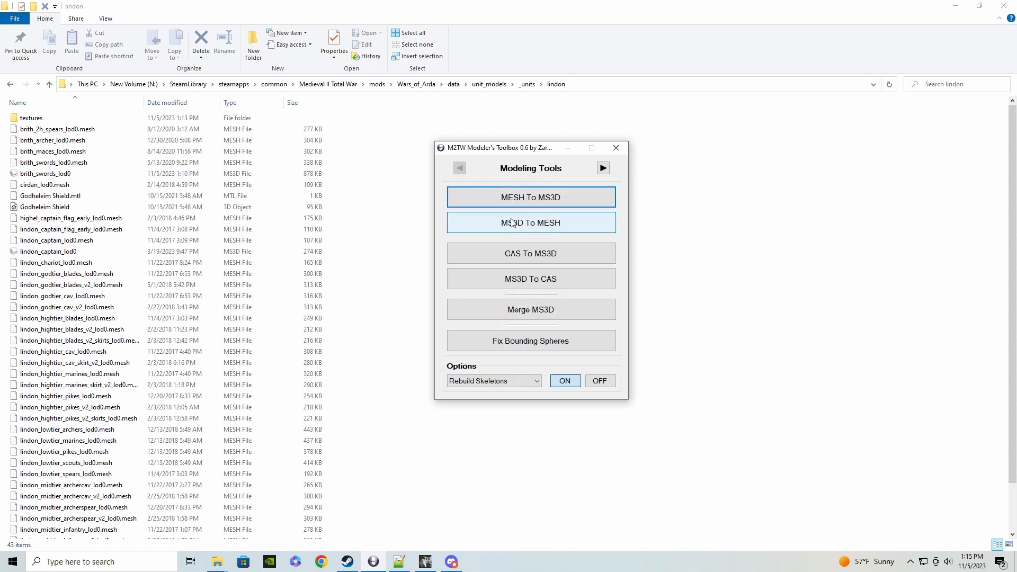
Convert brith_swords_lod0.ms3d from the lindon folder to a MESH file
left_click(497, 205)
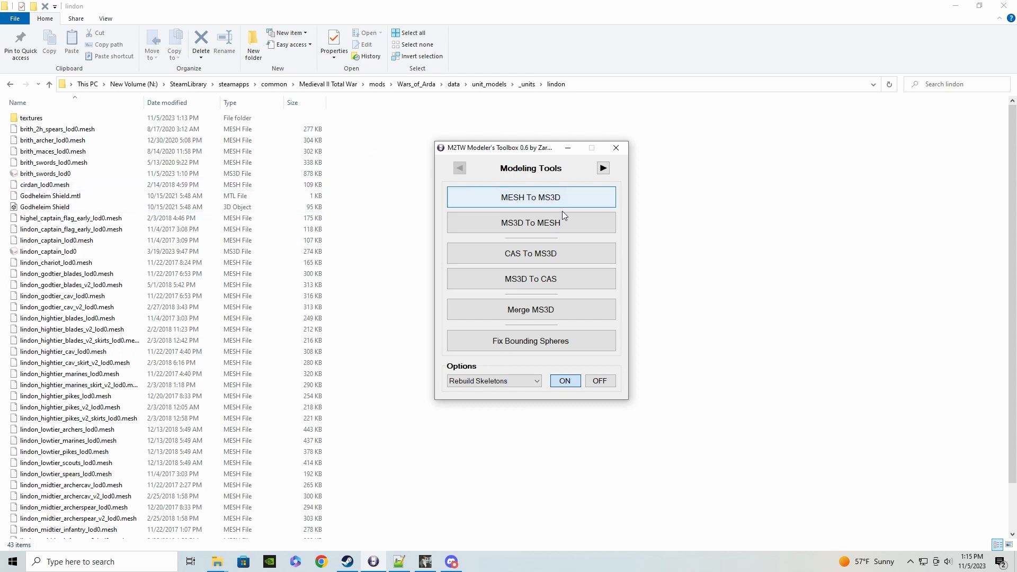
left_click(521, 226)
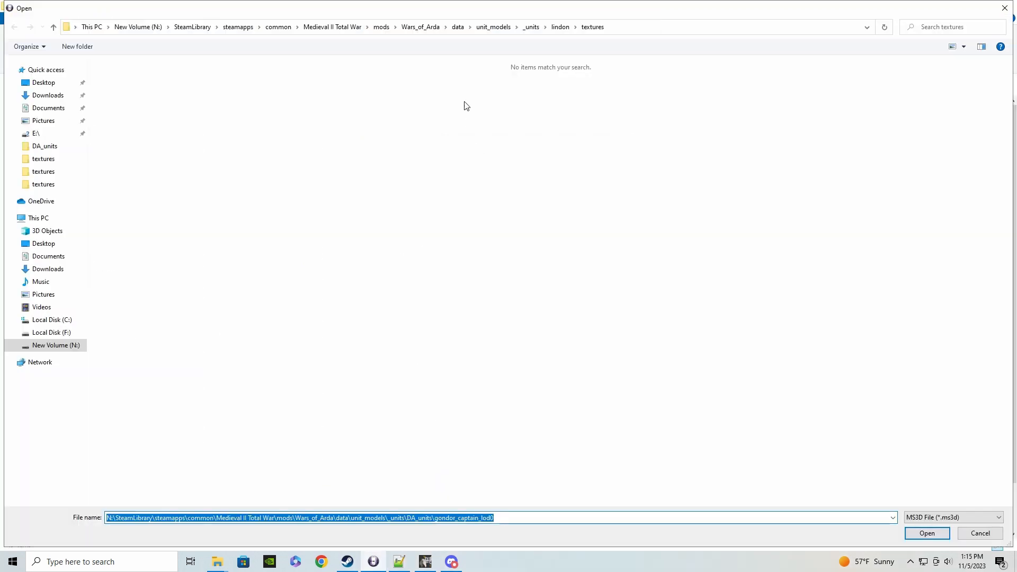
left_click(560, 28)
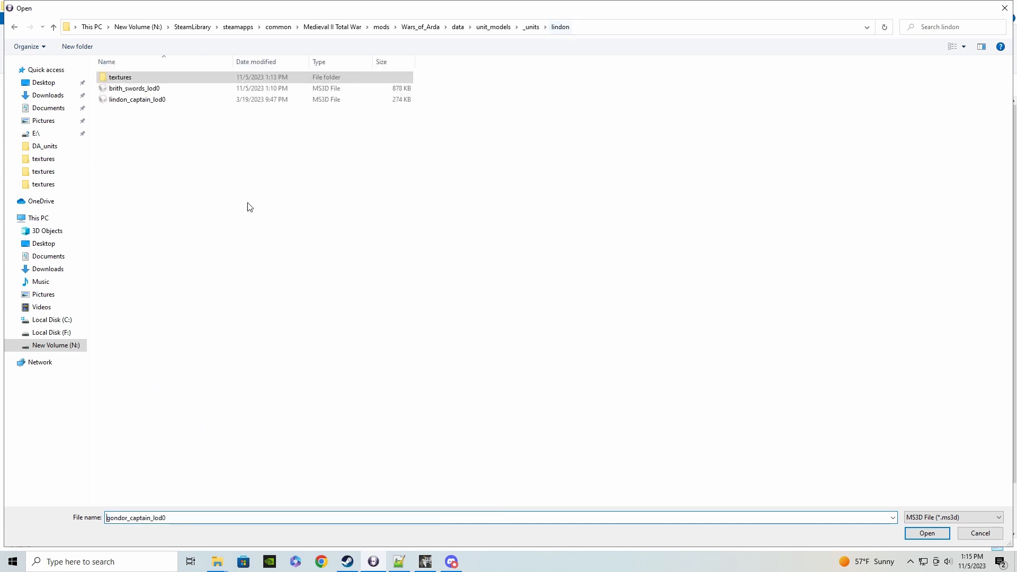
left_click(137, 89)
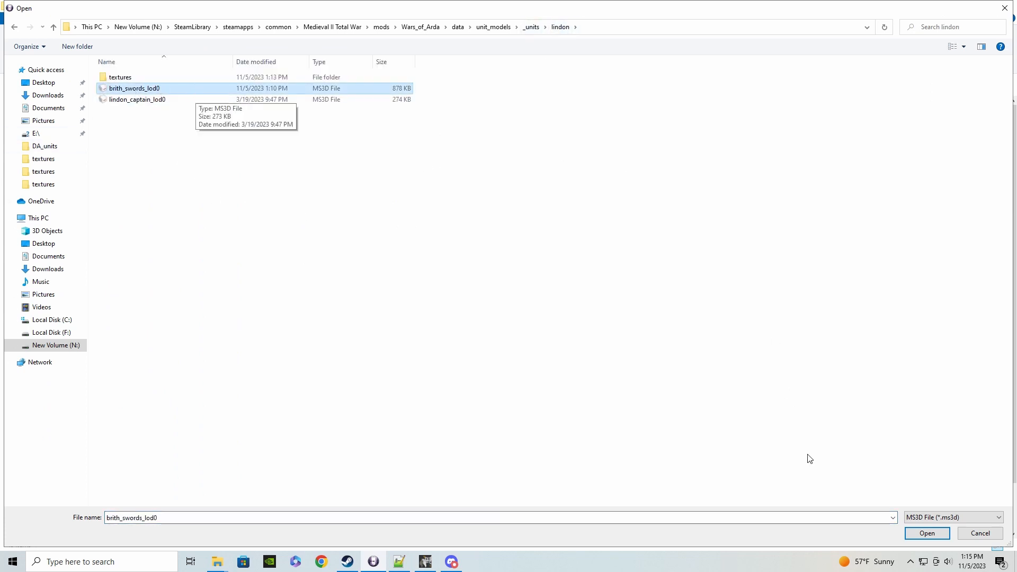
left_click(917, 529)
left_click(592, 297)
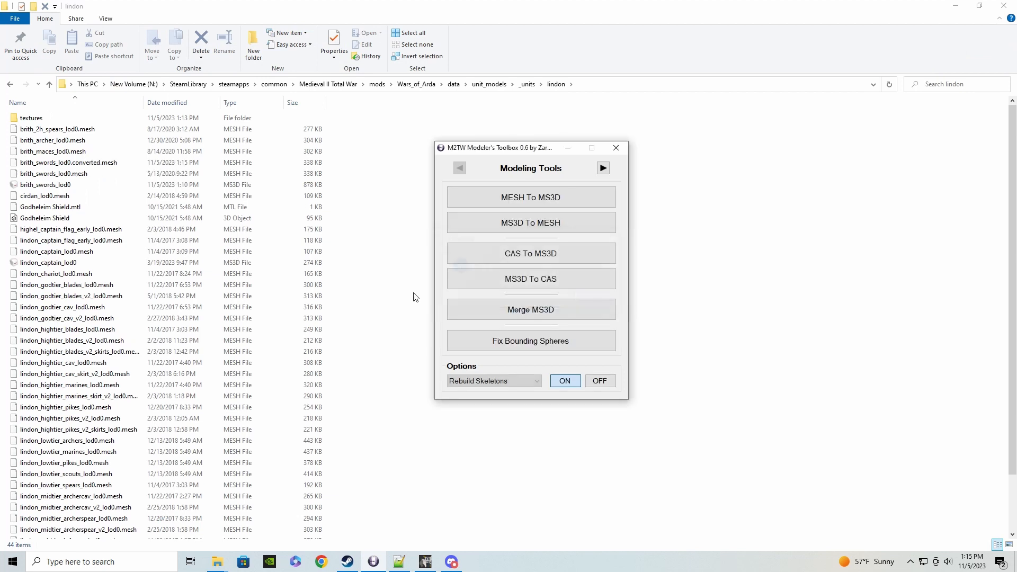
Try to rename brith_swords_lod0.converted.mesh to brith_swords_lod0.mesh, dismiss the numbered alternative name, and delete the converted file
left_click(77, 164)
right_click(76, 165)
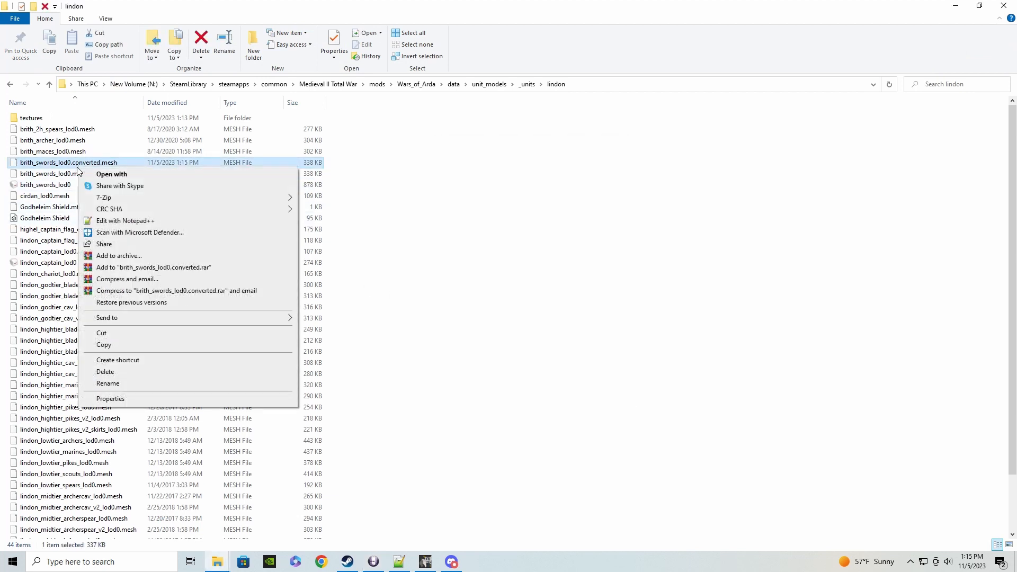
left_click(117, 385)
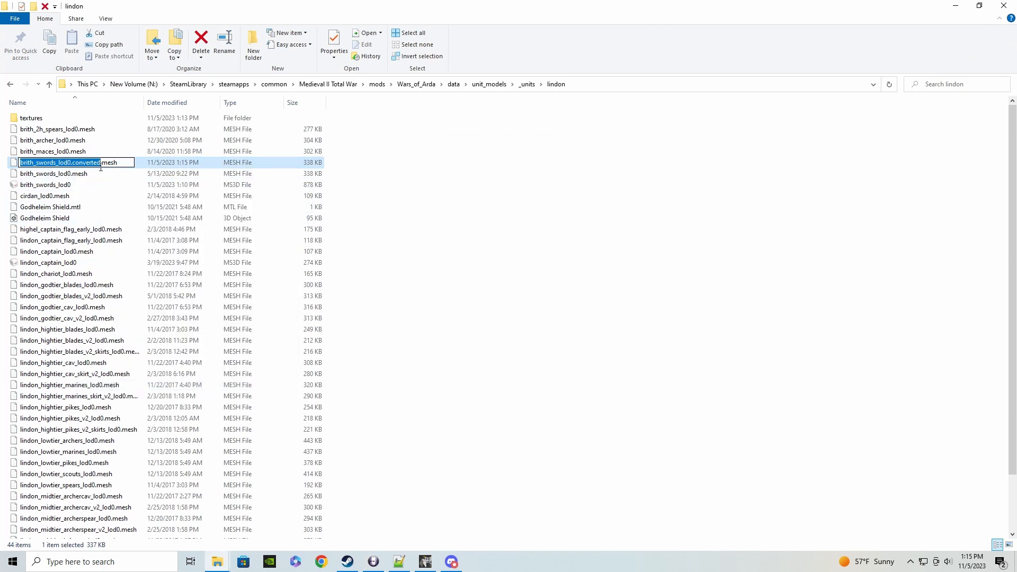
left_click(101, 164)
key("BackSpace")
key("BackSpace")
key("BackSpace")
key("BackSpace")
key("BackSpace")
key("BackSpace")
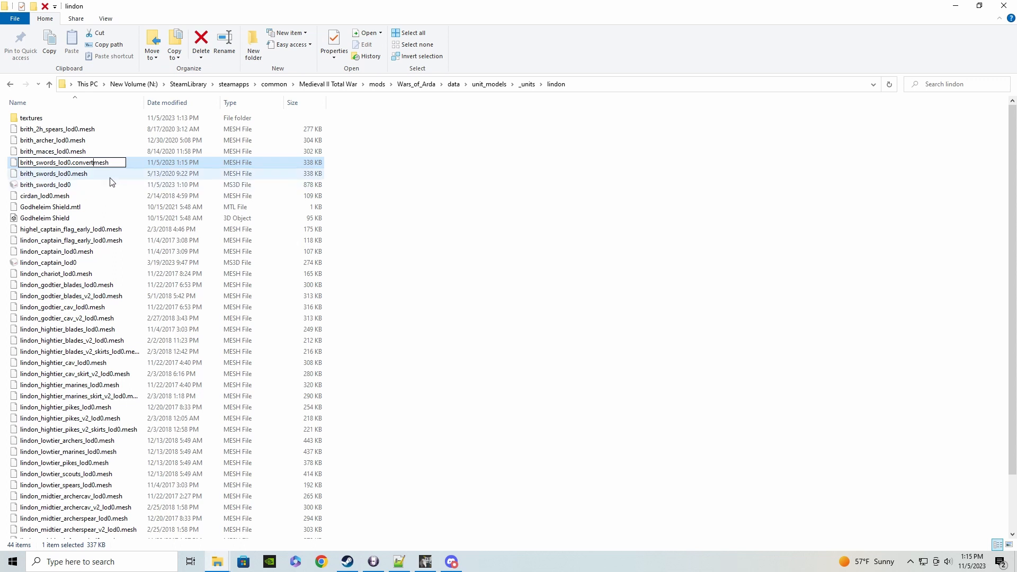
key("BackSpace")
key("BackSpace")
key("BackSpace")
key("BackSpace")
key("Return")
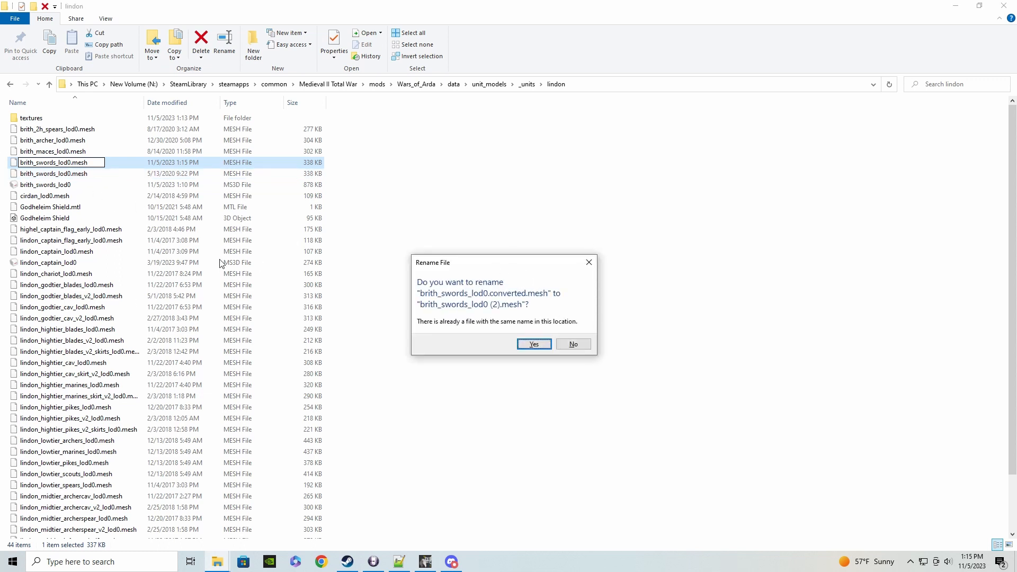
left_click(589, 262)
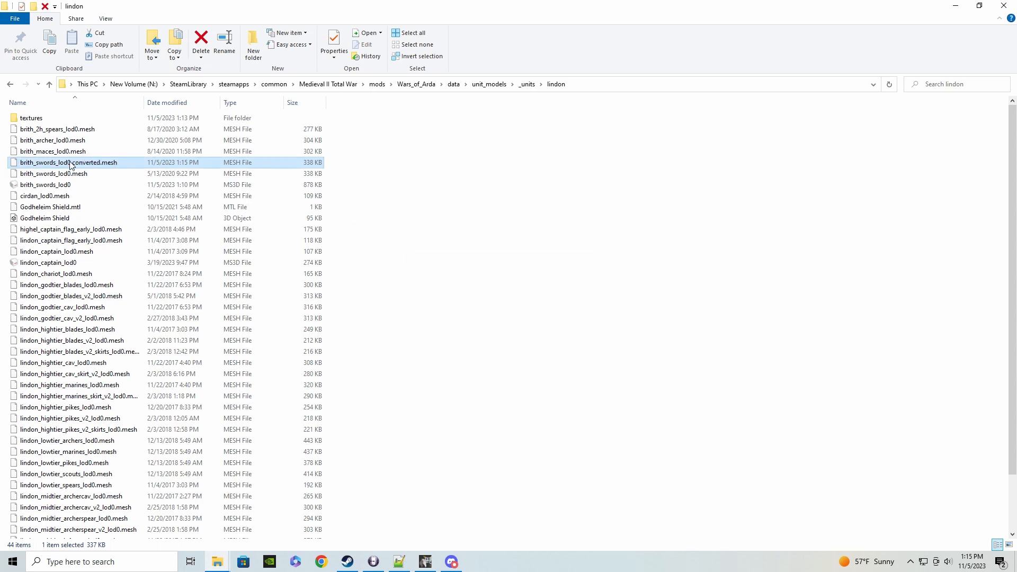
key("Delete")
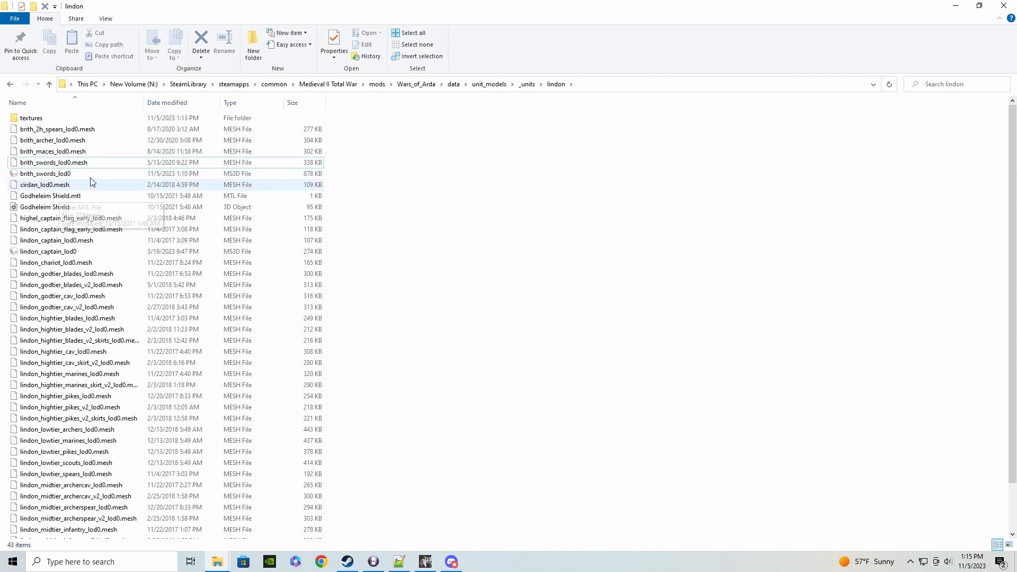
Select the original brith_swords_lod0.mesh in the lindon folder, clear the selection, and go up to the Wars_of_Arda mod folder
left_click(38, 167)
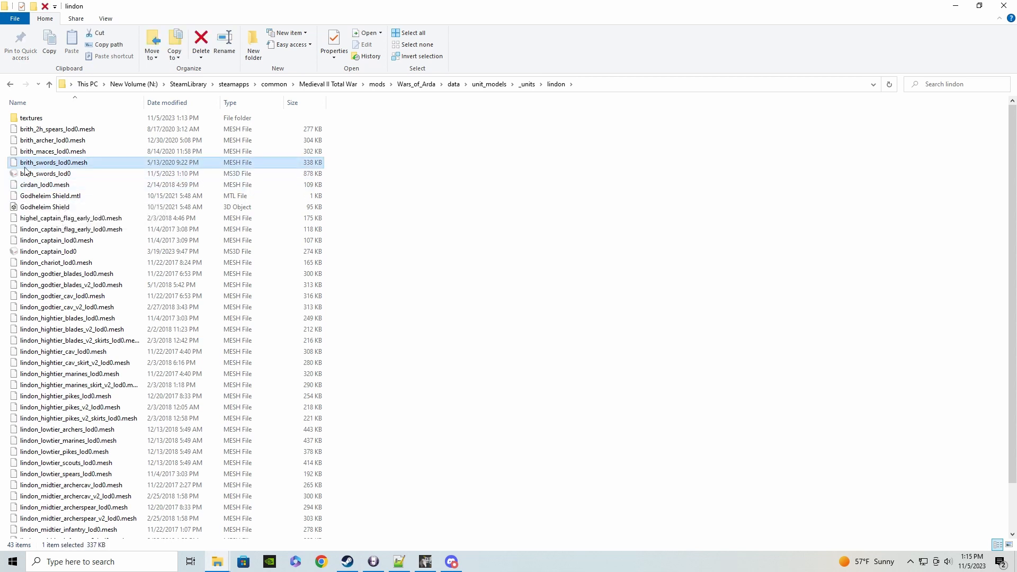
left_click(652, 194)
left_click(420, 86)
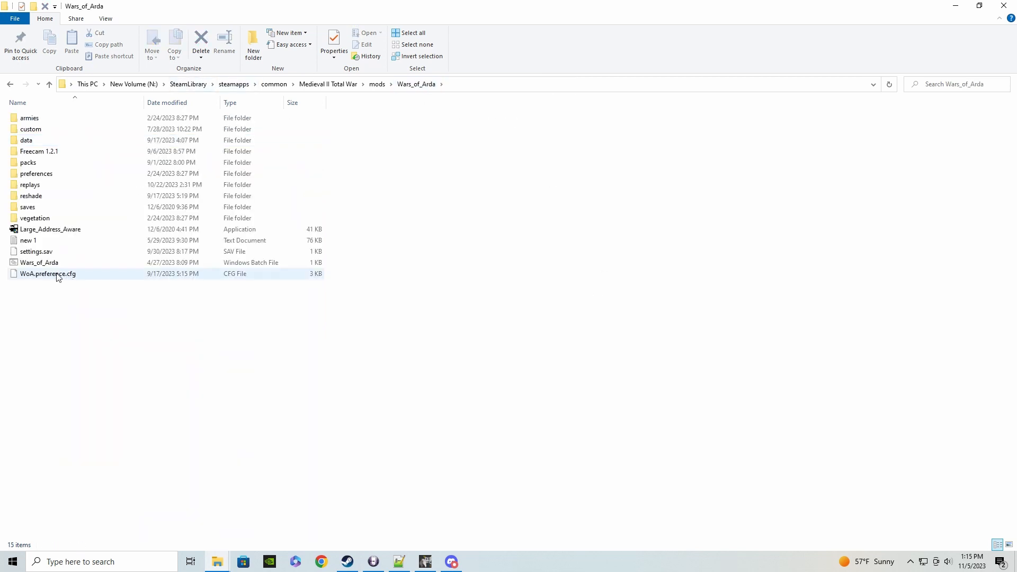